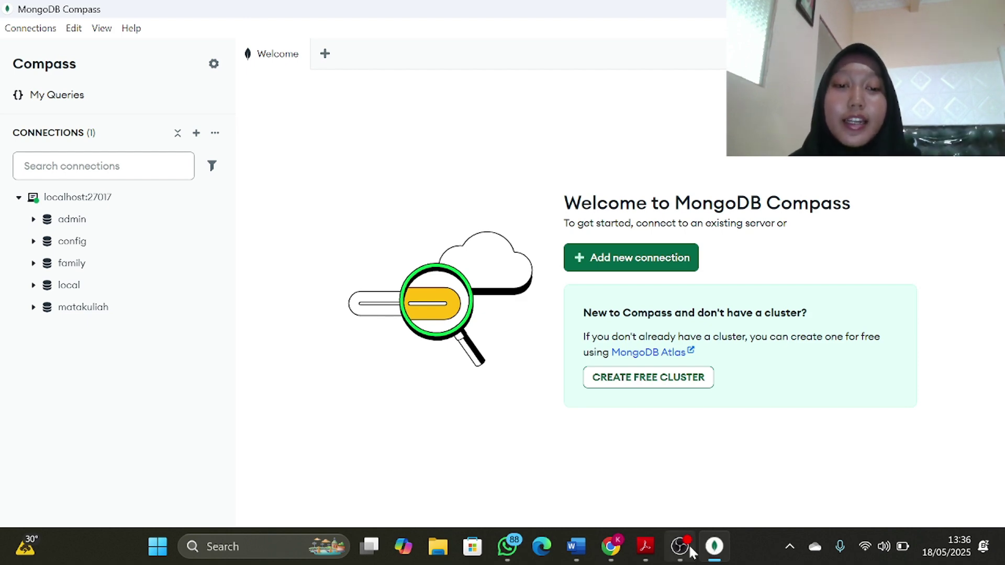
Step: Review the case study and the database, collection and document instructions in the practice PDF in Acrobat Reader, and return to MongoDB Compass
{"action": "left_click", "coordinate": [647, 559]}
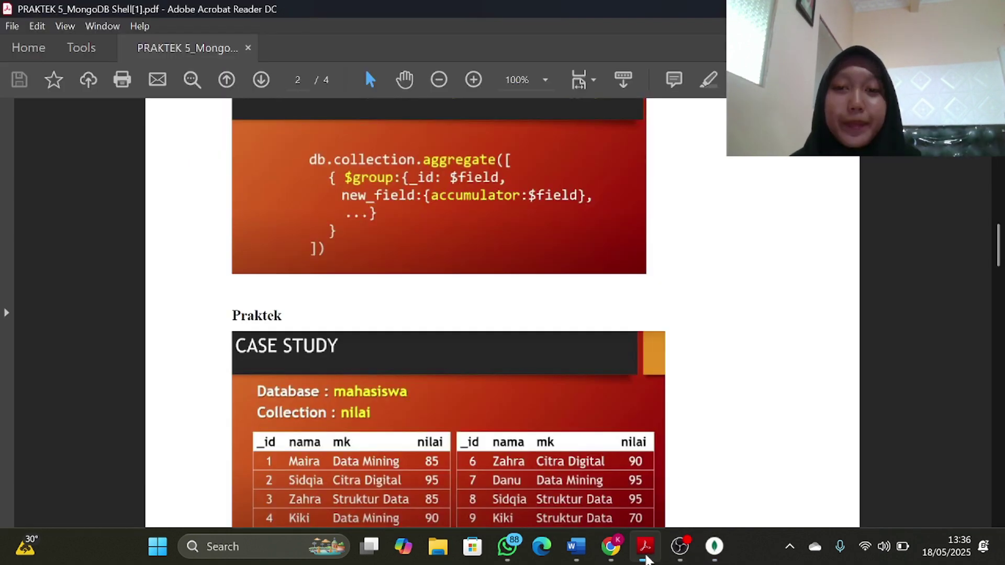
{"action": "scroll", "coordinate": [672, 309], "scroll_direction": "down", "scroll_amount": 10}
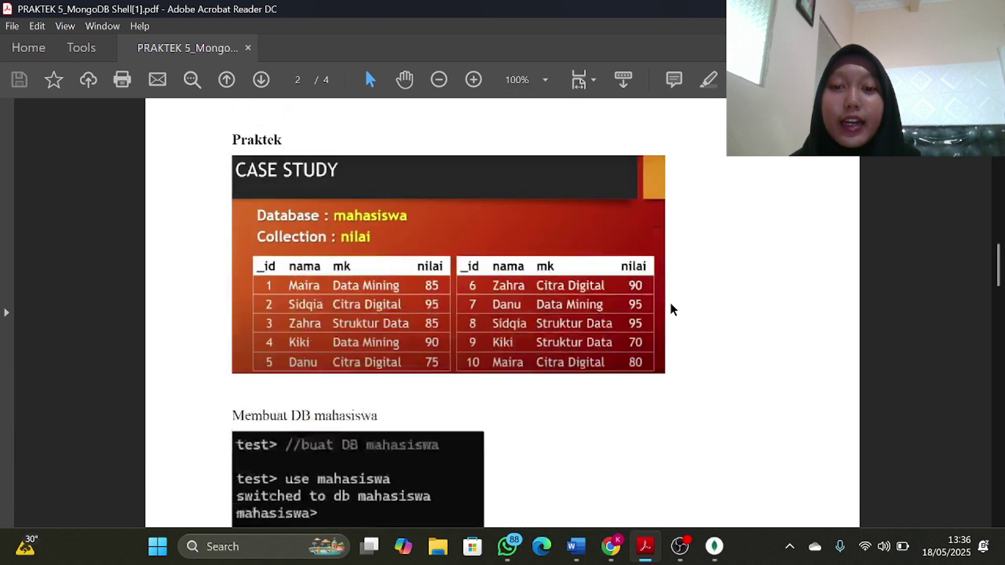
{"action": "scroll", "coordinate": [673, 309], "scroll_direction": "down", "scroll_amount": 1}
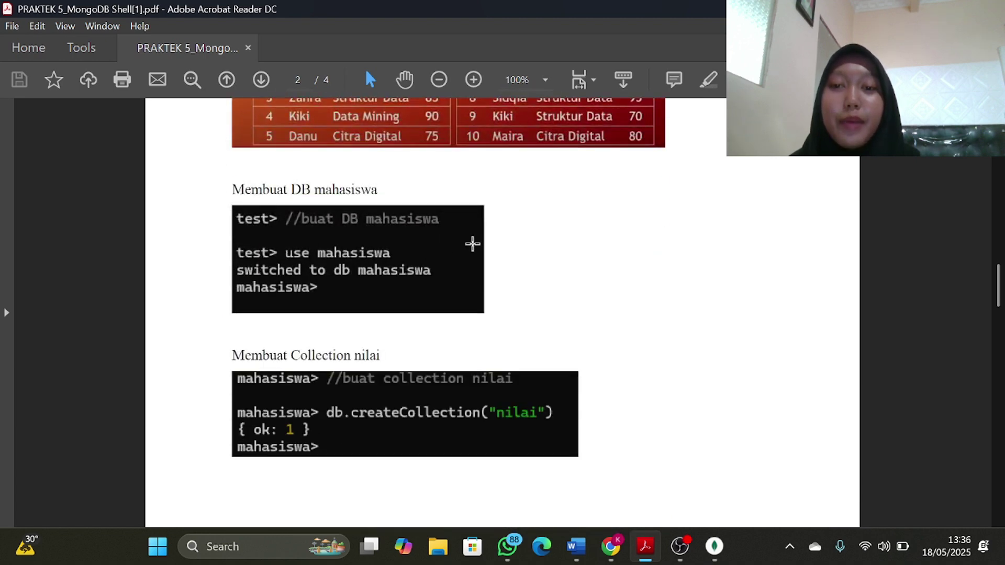
{"action": "scroll", "coordinate": [523, 281], "scroll_direction": "down", "scroll_amount": 1}
{"action": "scroll", "coordinate": [523, 281], "scroll_direction": "down", "scroll_amount": 1}
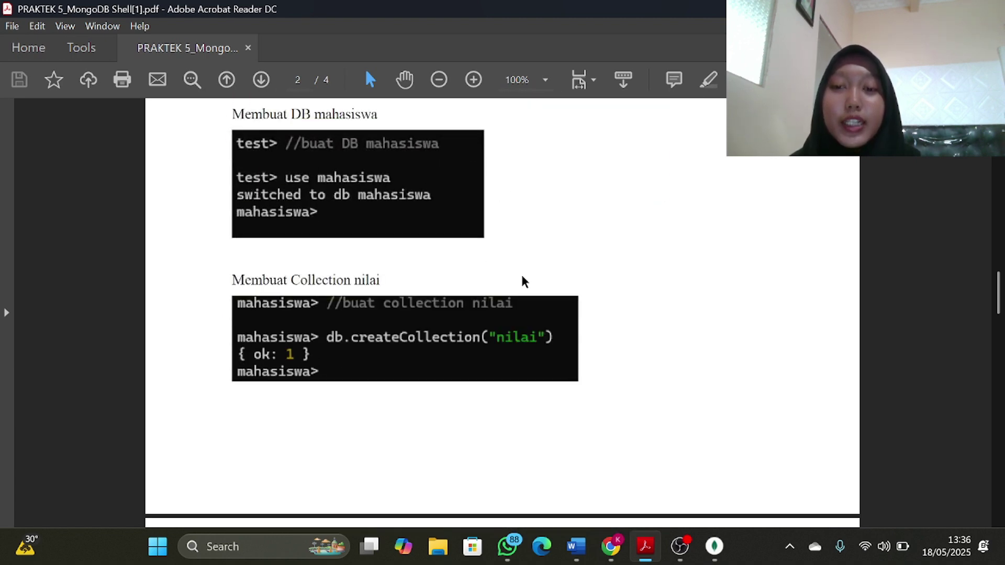
{"action": "scroll", "coordinate": [524, 282], "scroll_direction": "down", "scroll_amount": 8}
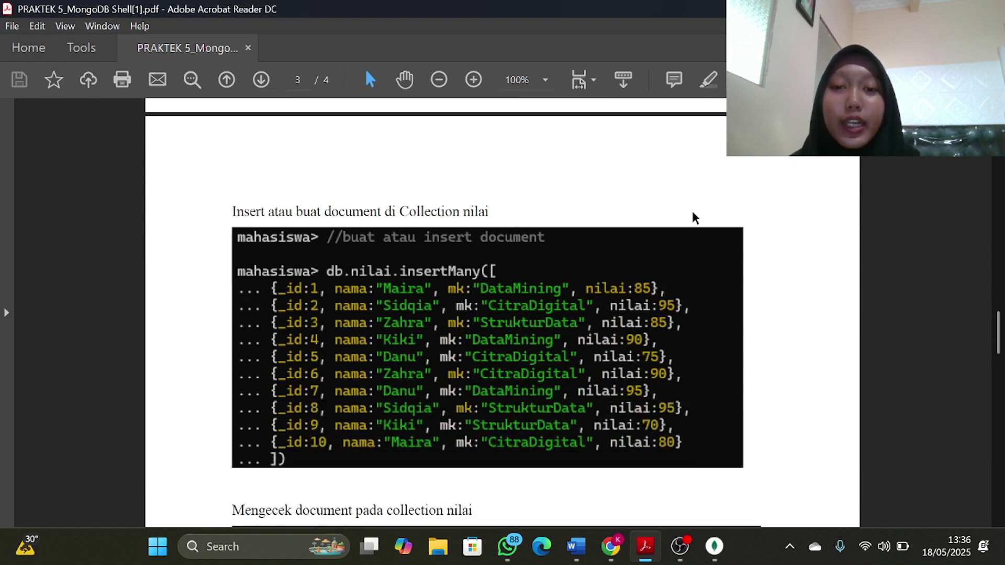
{"action": "scroll", "coordinate": [695, 218], "scroll_direction": "up", "scroll_amount": 9}
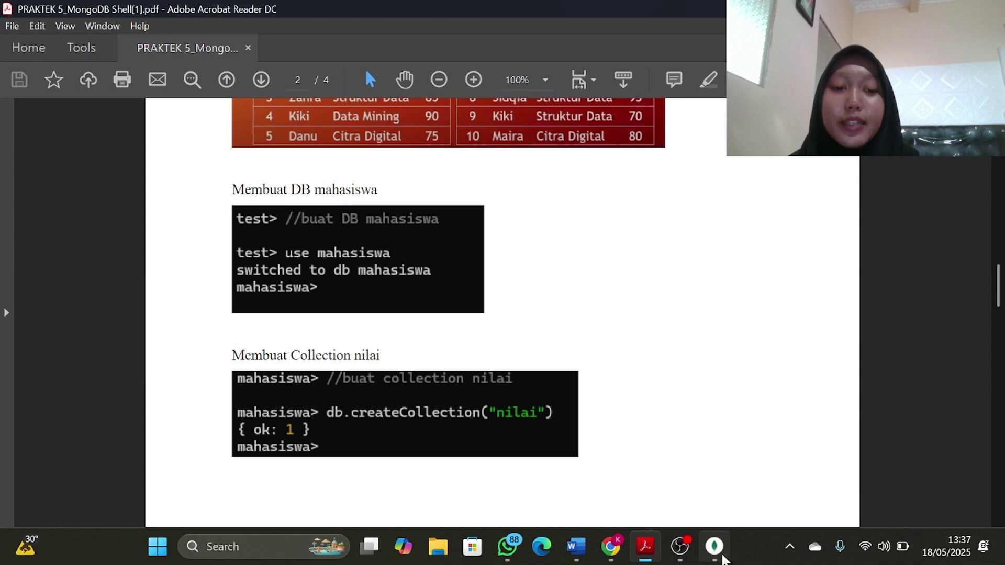
{"action": "left_click", "coordinate": [715, 547]}
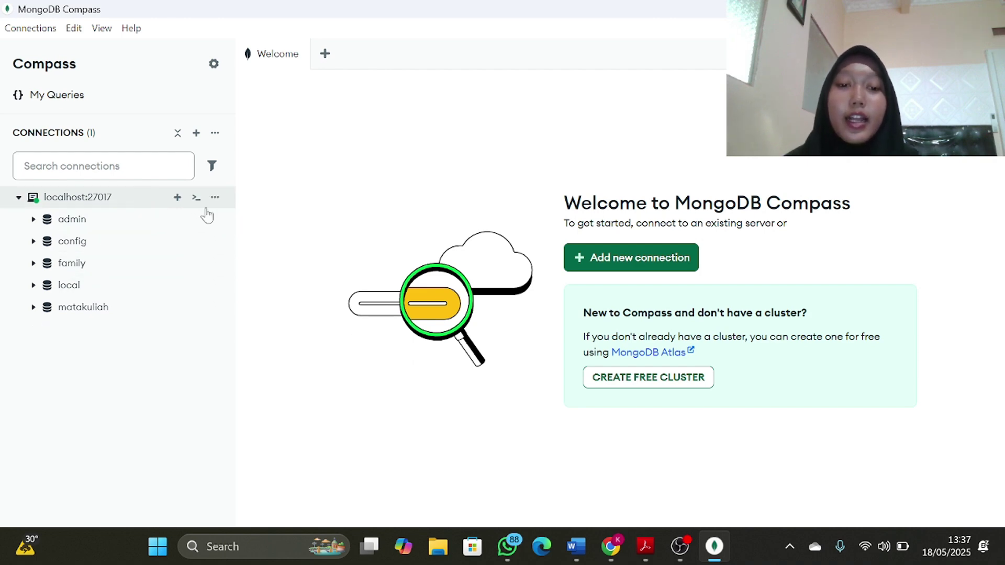
{"action": "left_click", "coordinate": [646, 547]}
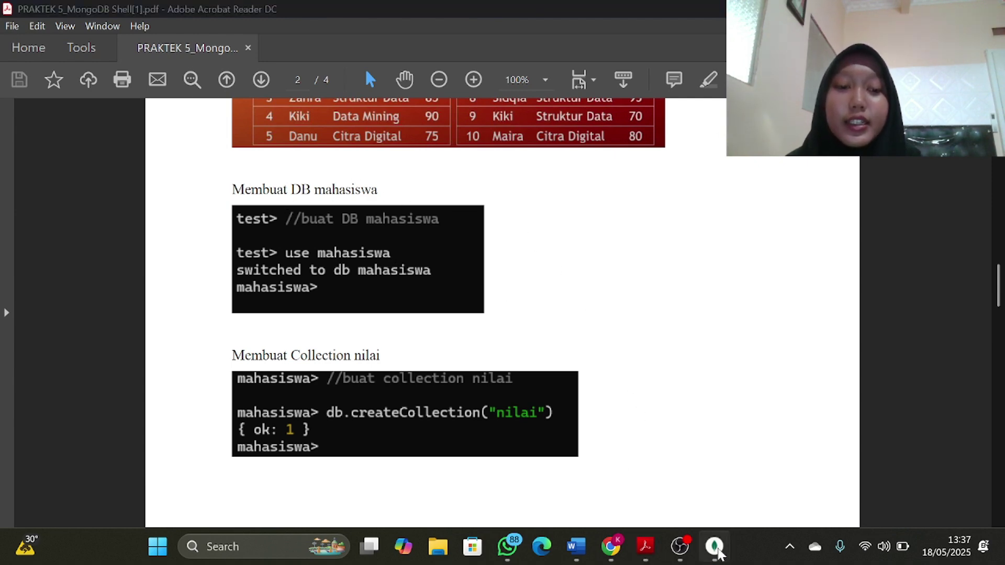
{"action": "left_click", "coordinate": [714, 546]}
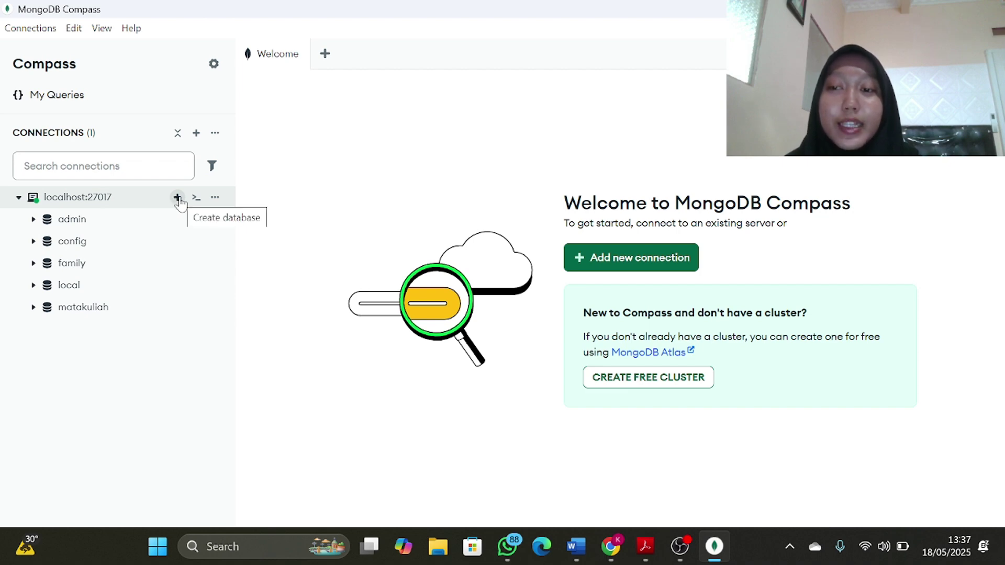
Step: Create a database named mahasiswa with a collection named nilai on the localhost:27017 connection, checking the names against the practice PDF
{"action": "left_click", "coordinate": [178, 197]}
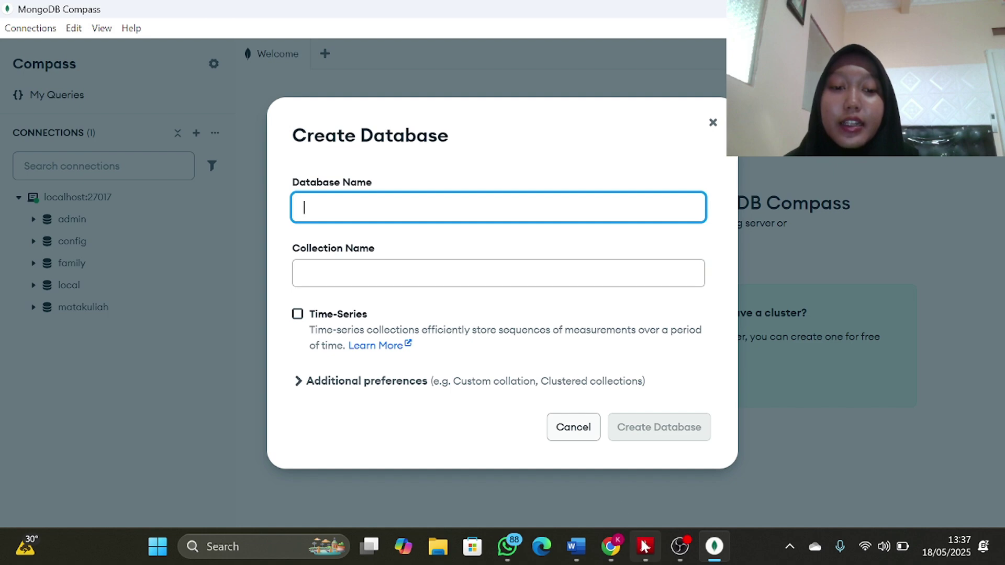
{"action": "mouse_move", "coordinate": [645, 547]}
{"action": "mouse_move", "coordinate": [644, 468]}
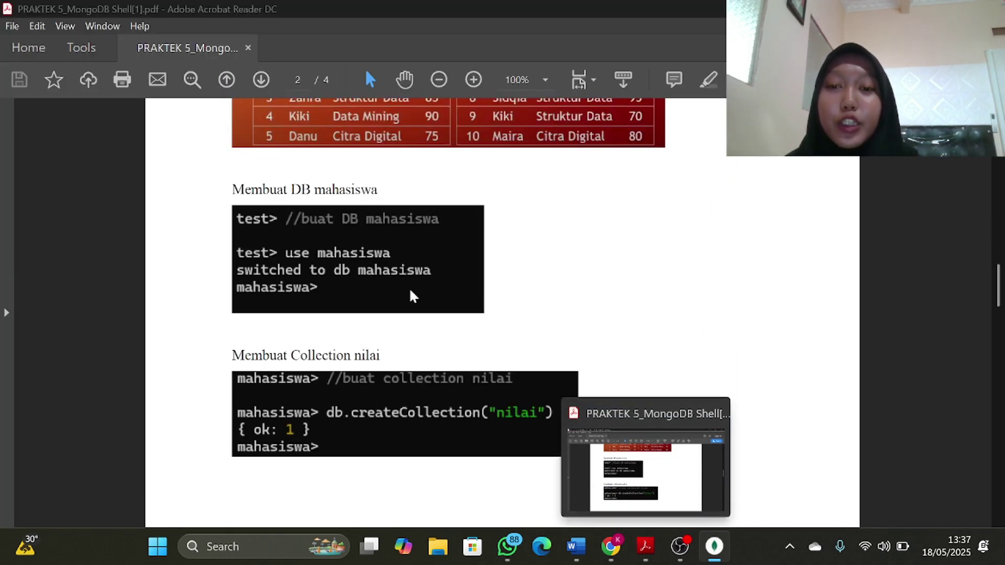
{"action": "type", "text": "maha"}
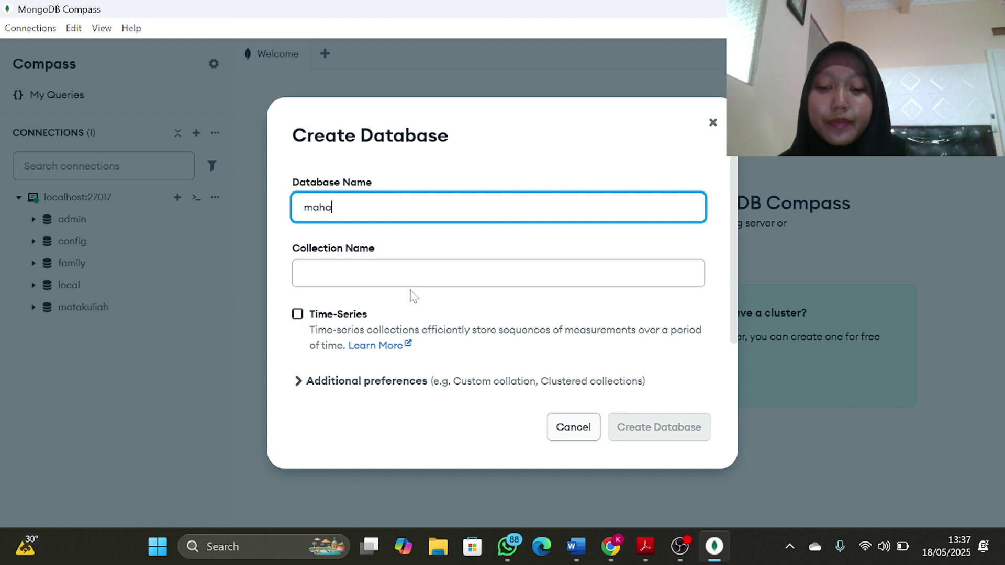
{"action": "type", "text": "siswa"}
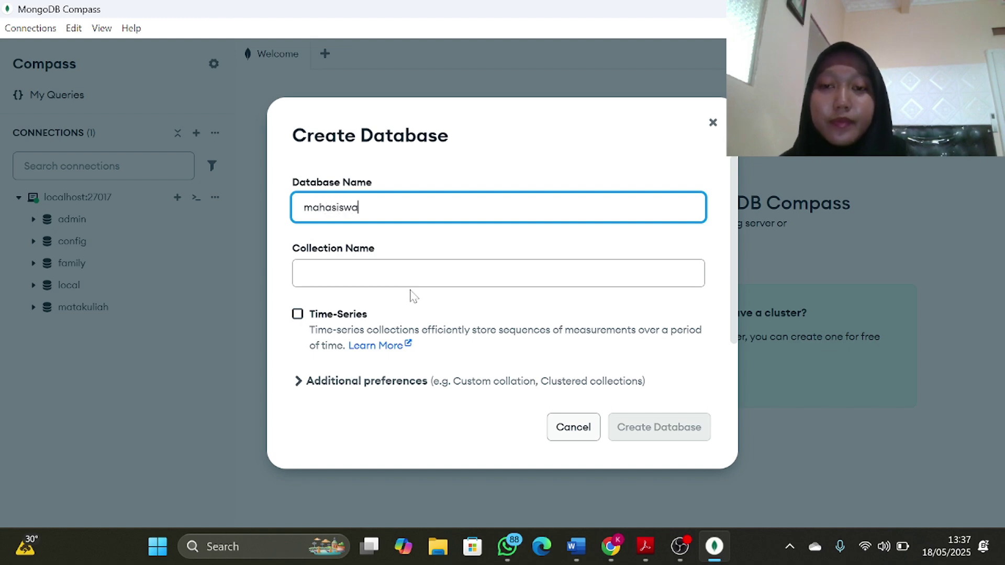
{"action": "key", "text": "Tab"}
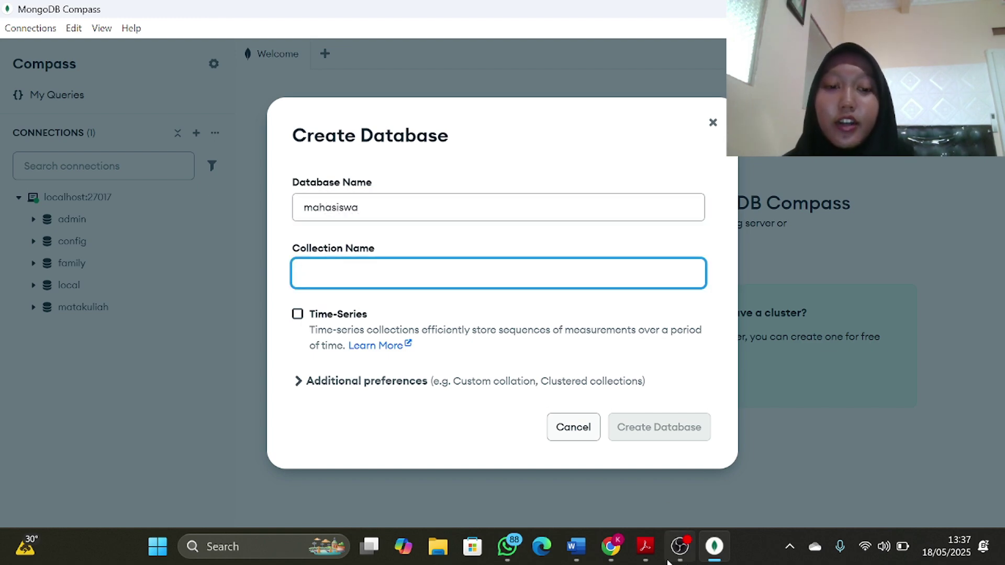
{"action": "left_click", "coordinate": [647, 506]}
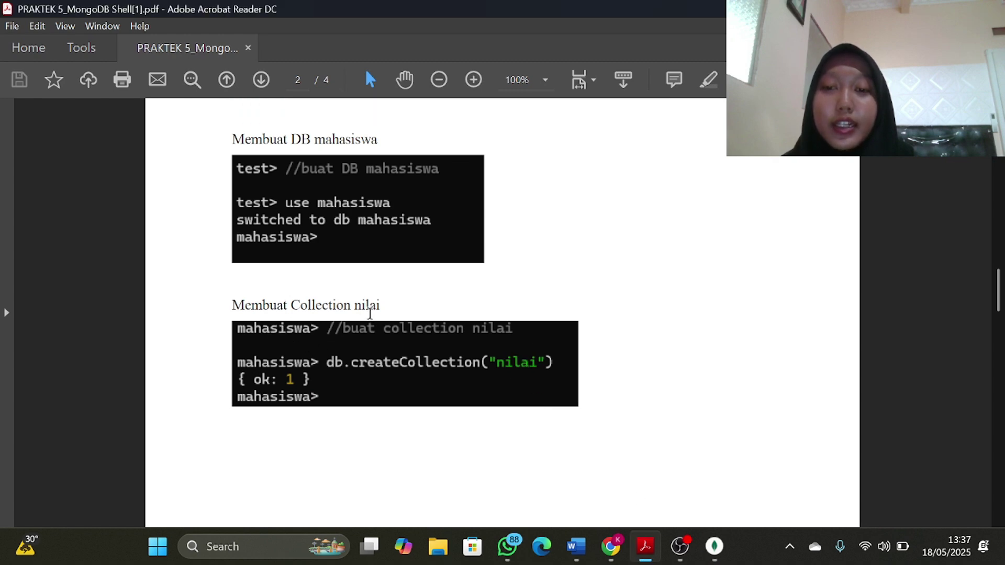
{"action": "left_click", "coordinate": [715, 547]}
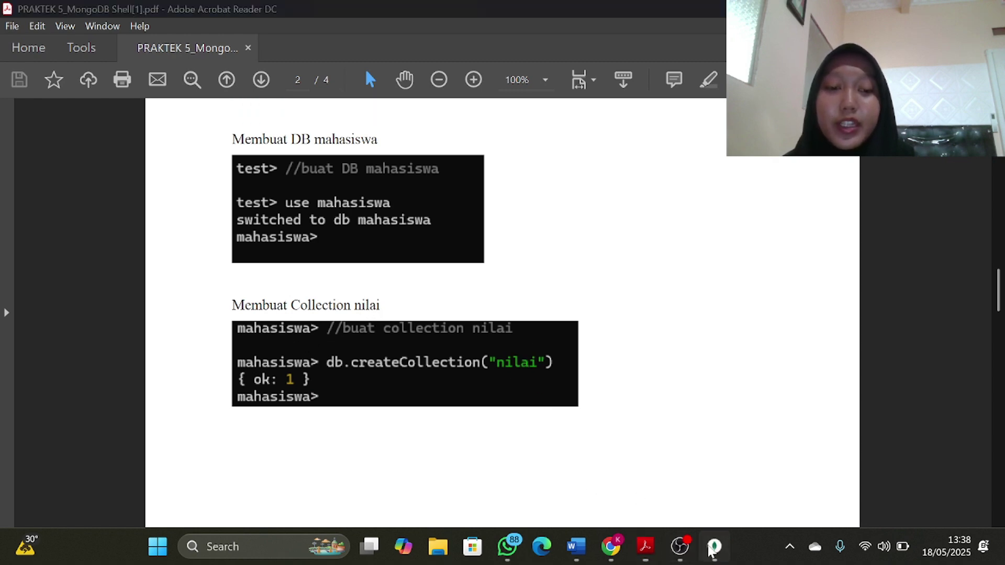
{"action": "type", "text": "nilai"}
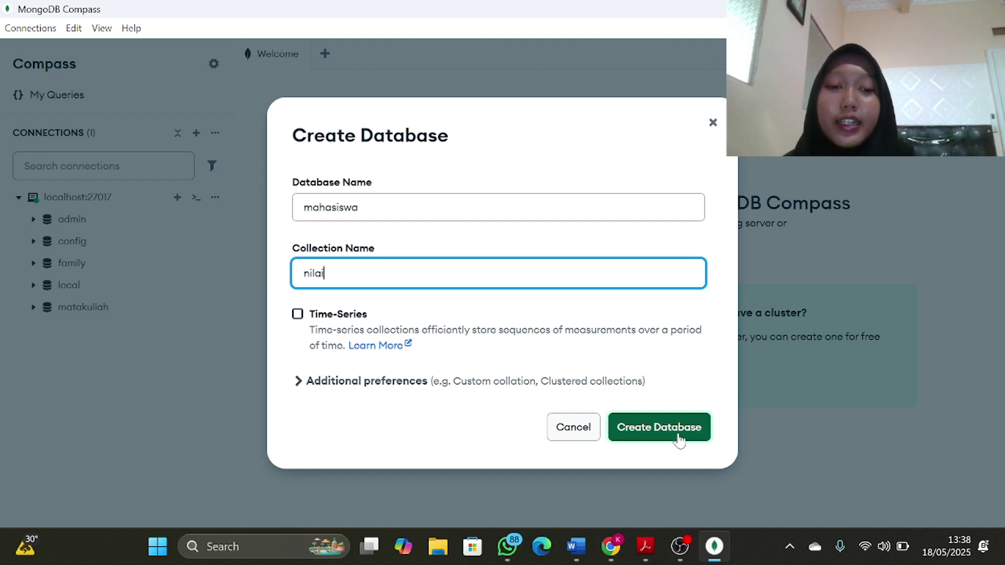
{"action": "left_click", "coordinate": [679, 439]}
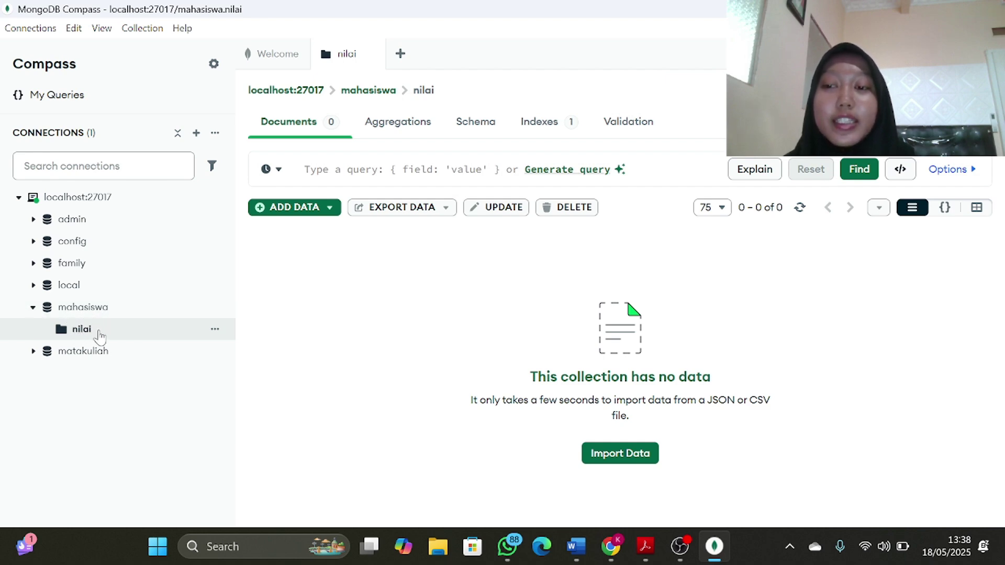
Step: Insert a document containing only the default _id into the nilai collection
{"action": "left_click", "coordinate": [295, 207]}
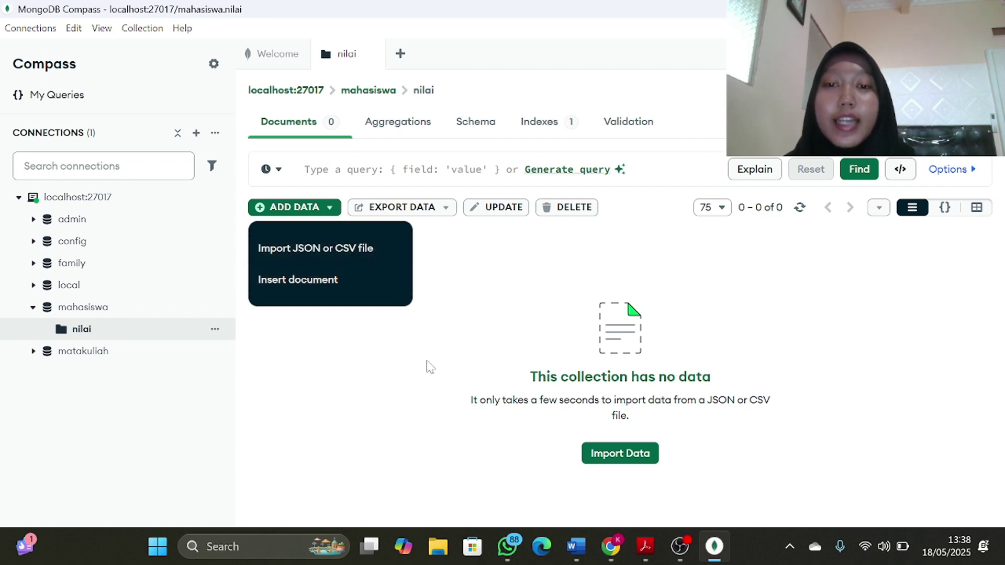
{"action": "left_click", "coordinate": [374, 288]}
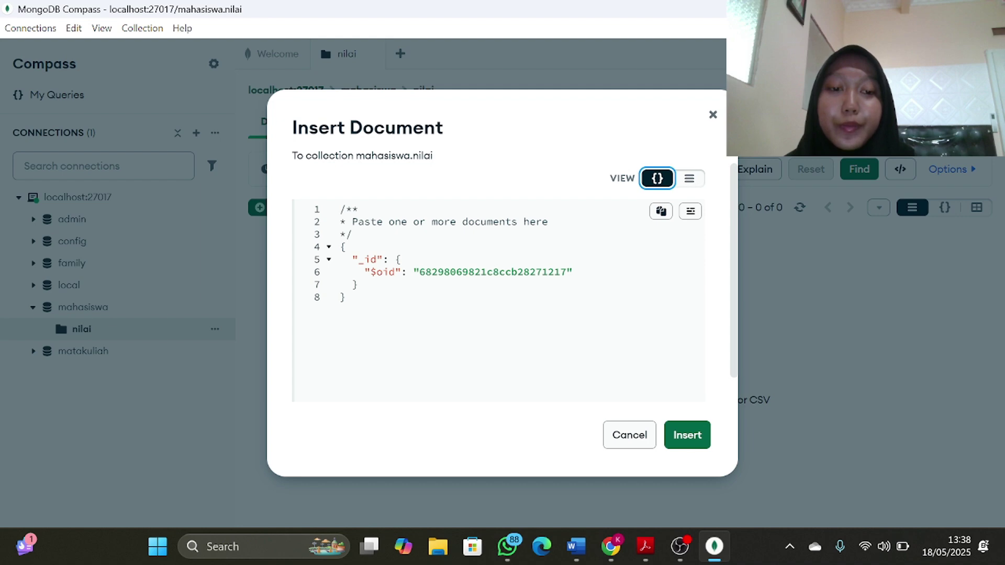
{"action": "left_click", "coordinate": [693, 444]}
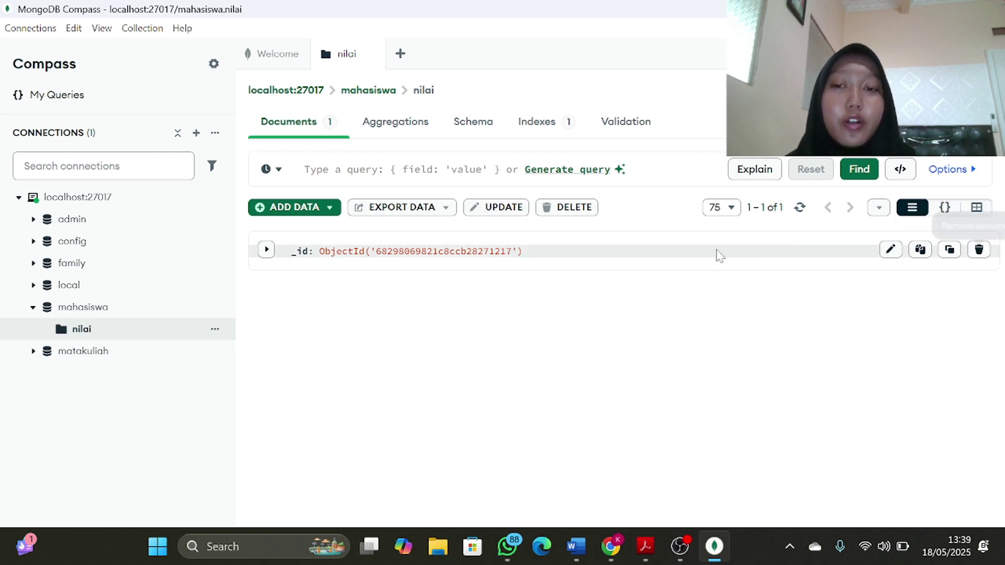
Step: Open the inserted document for editing and add an empty field after _id
{"action": "left_click", "coordinate": [892, 251]}
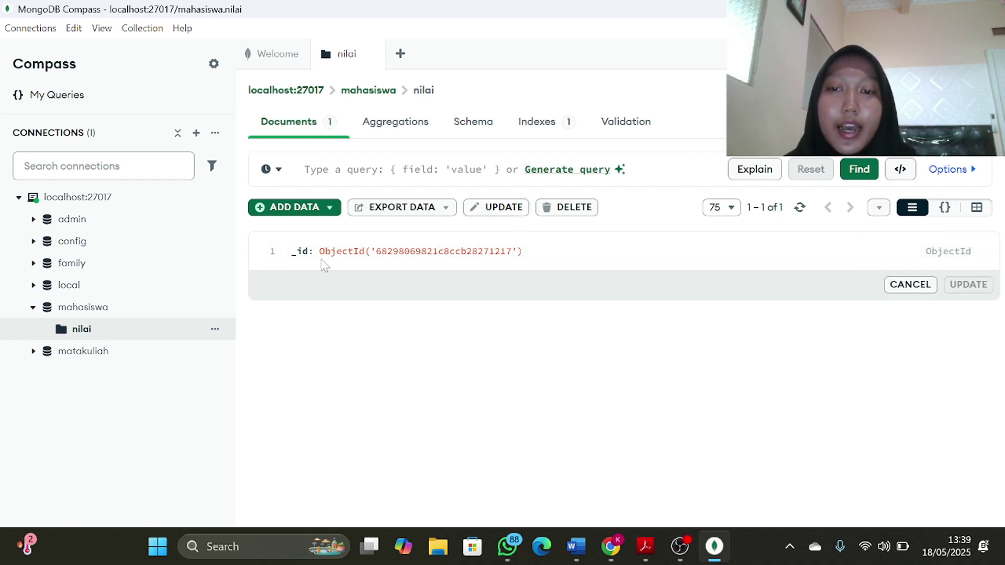
{"action": "left_click", "coordinate": [268, 252]}
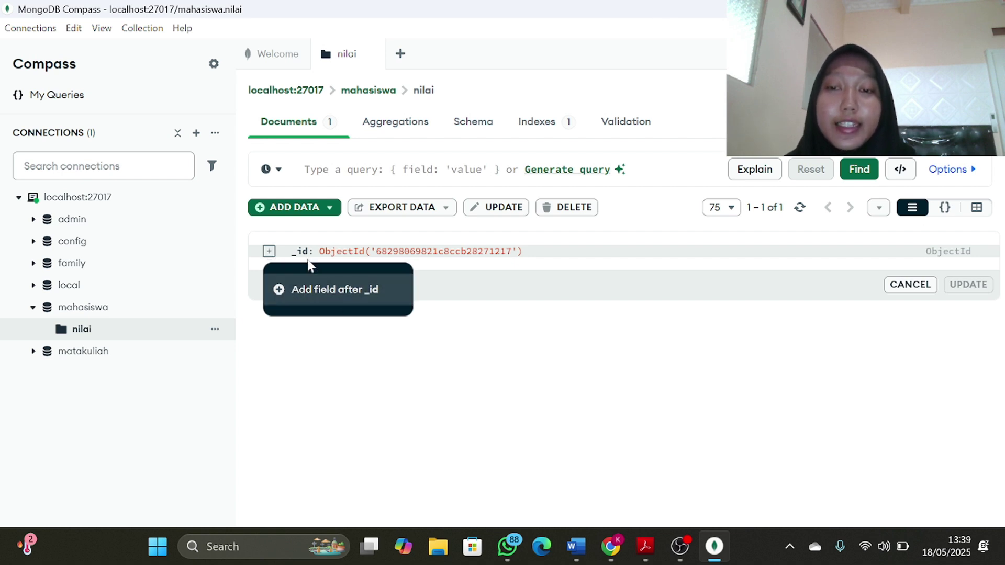
{"action": "left_click", "coordinate": [352, 302]}
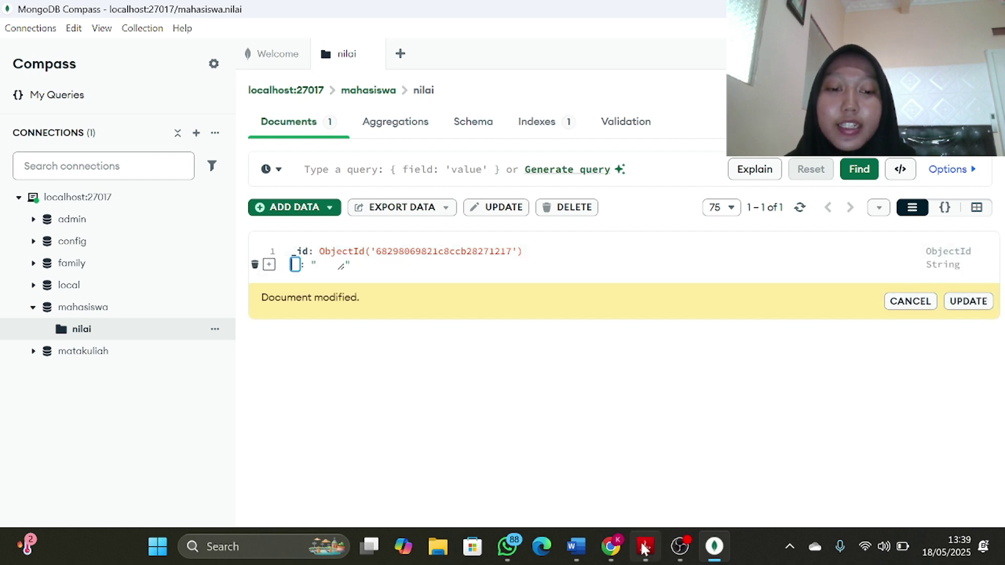
Step: Consult the insertMany example in the PDF, name the new field nama and enter the first record's student name as its value
{"action": "mouse_move", "coordinate": [645, 549]}
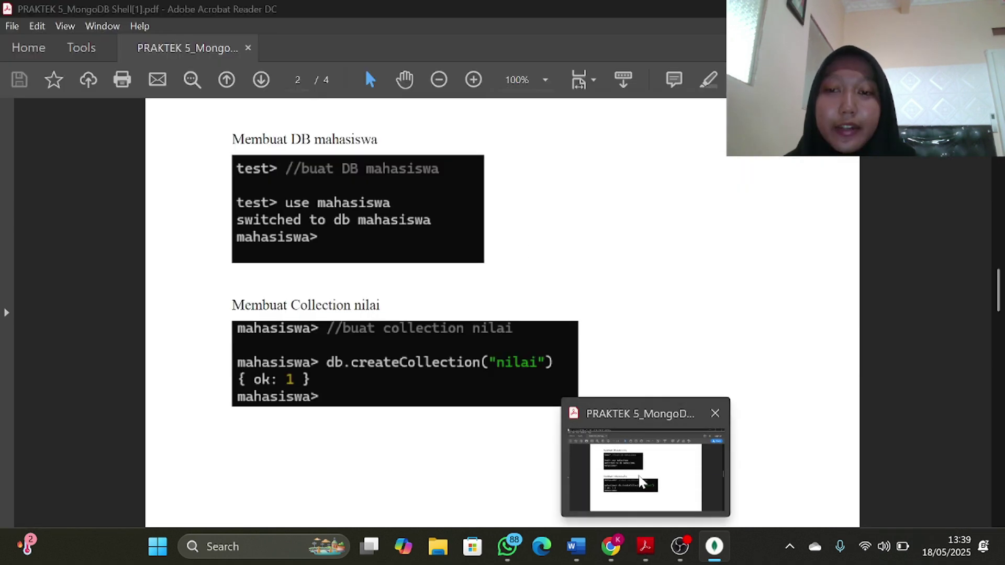
{"action": "left_click", "coordinate": [642, 482]}
{"action": "scroll", "coordinate": [578, 406], "scroll_direction": "down", "scroll_amount": 6}
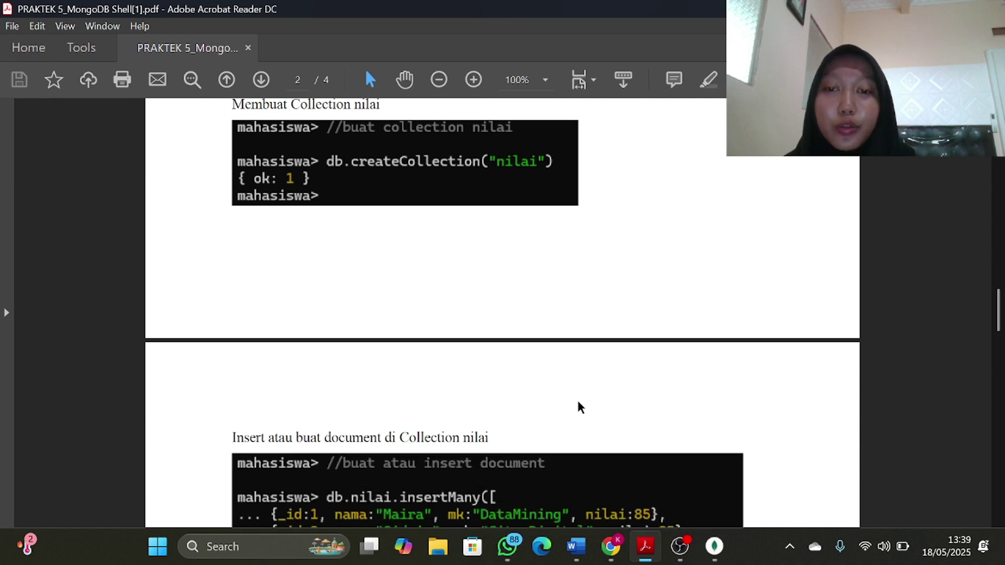
{"action": "scroll", "coordinate": [578, 407], "scroll_direction": "down", "scroll_amount": 8}
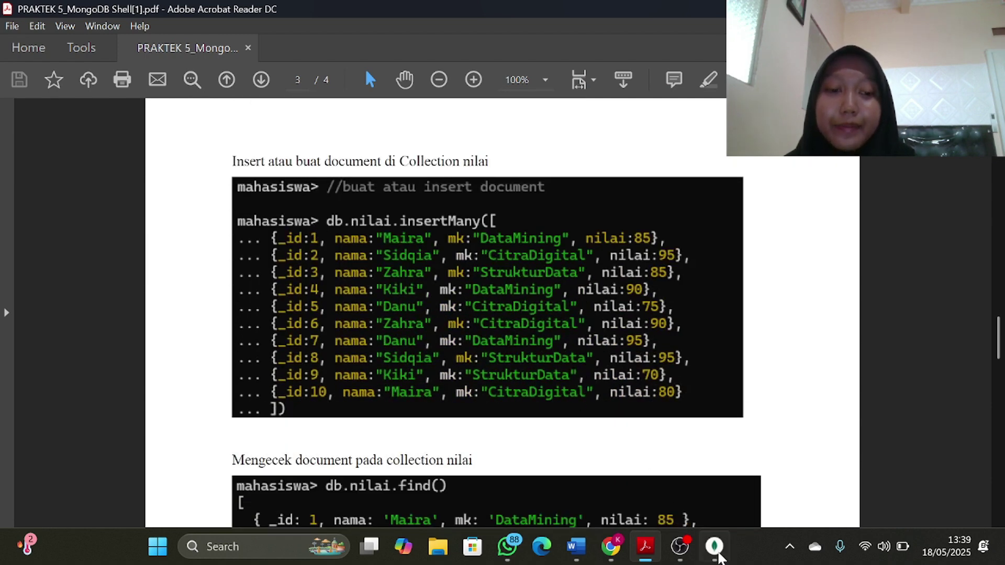
{"action": "left_click", "coordinate": [716, 547]}
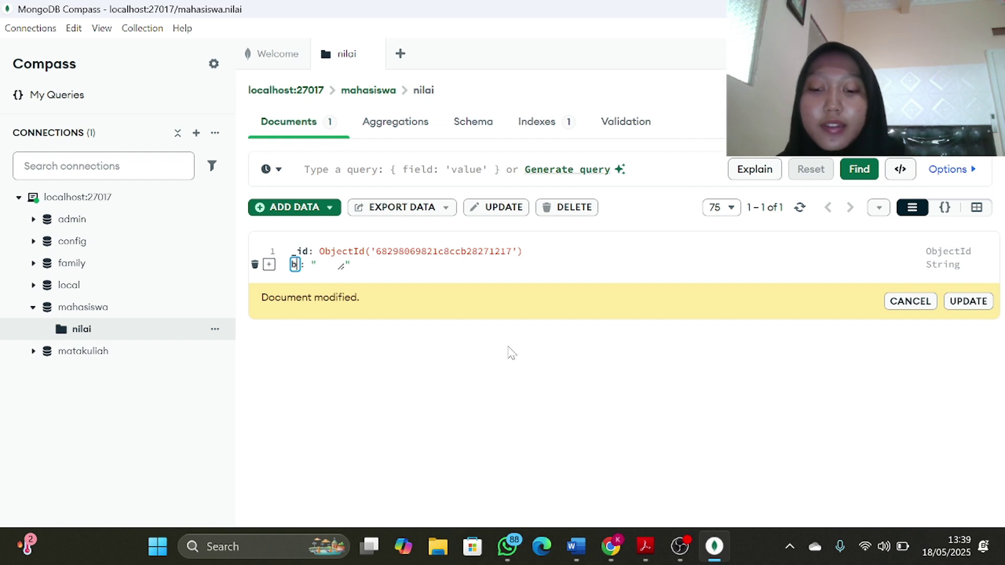
{"action": "key", "text": "BackSpace"}
{"action": "type", "text": "nam"}
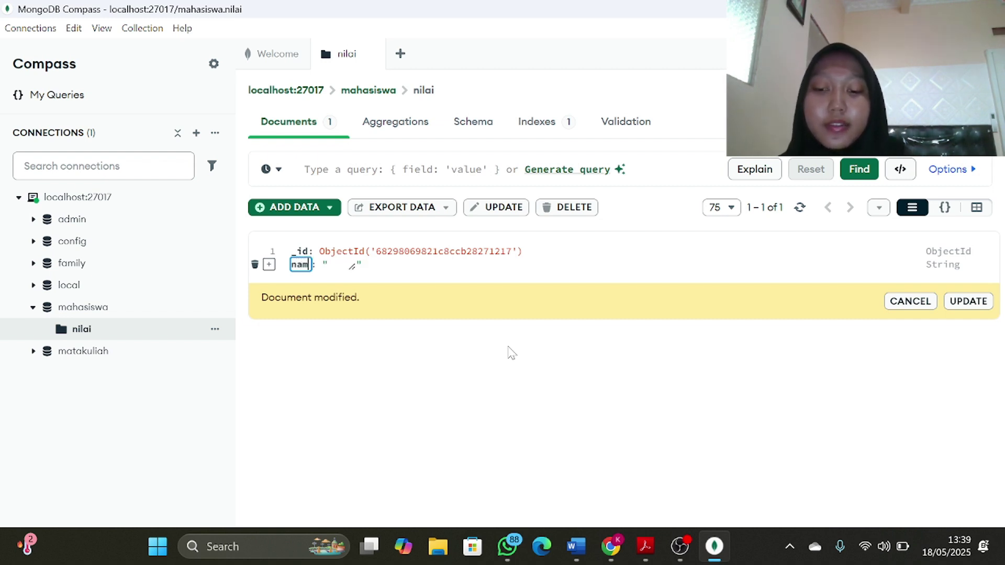
{"action": "type", "text": "a"}
{"action": "key", "text": "Tab"}
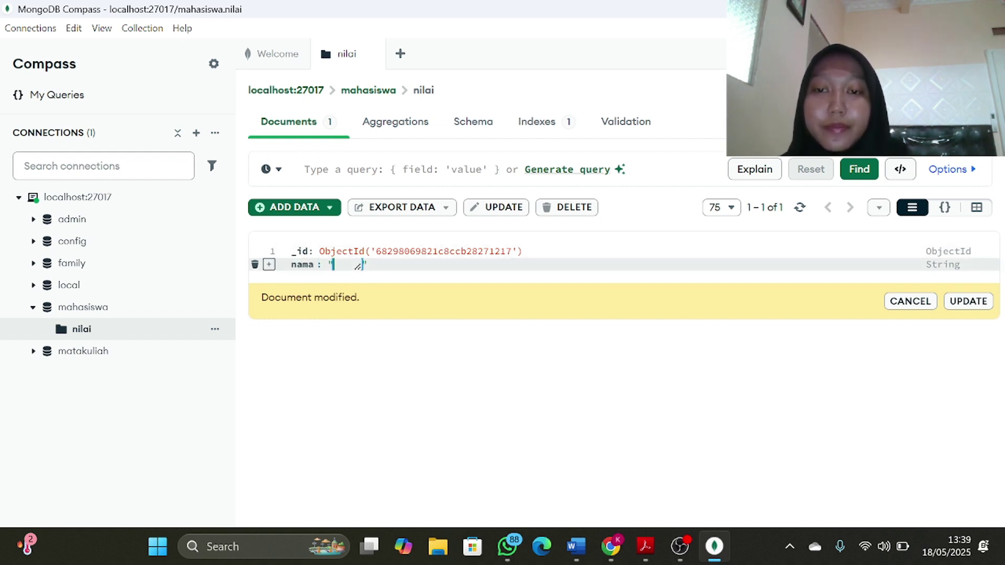
{"action": "type", "text": "Ma"}
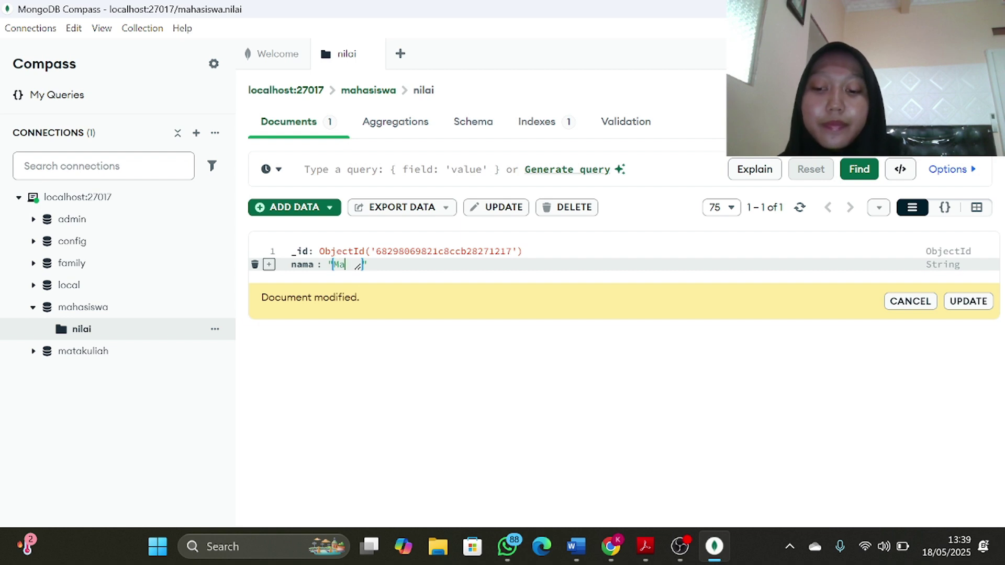
{"action": "type", "text": "ira"}
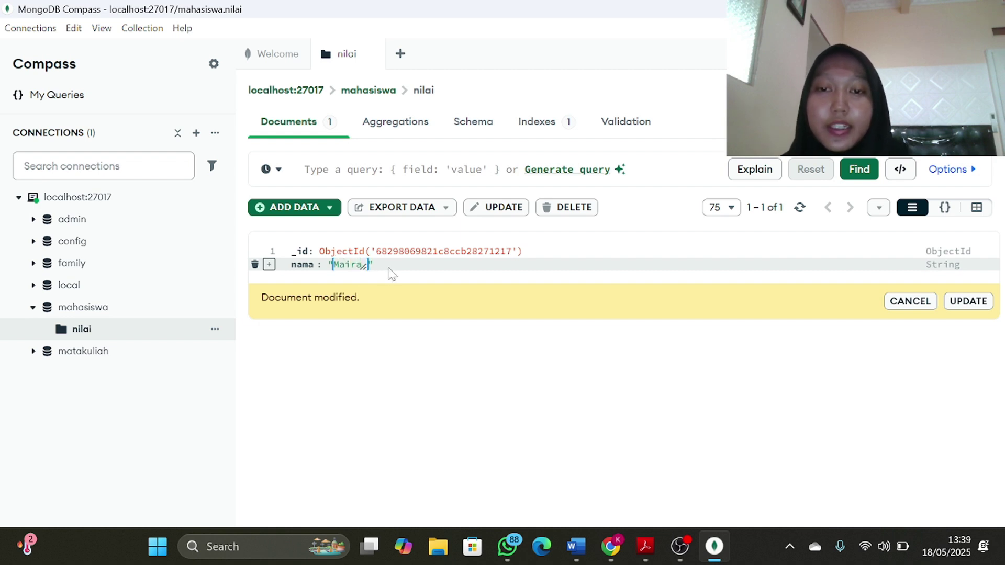
Step: Add a field named mk after nama in the first document, with the value DataMining, following the practice PDF
{"action": "left_click", "coordinate": [269, 266]}
{"action": "left_click", "coordinate": [303, 299]}
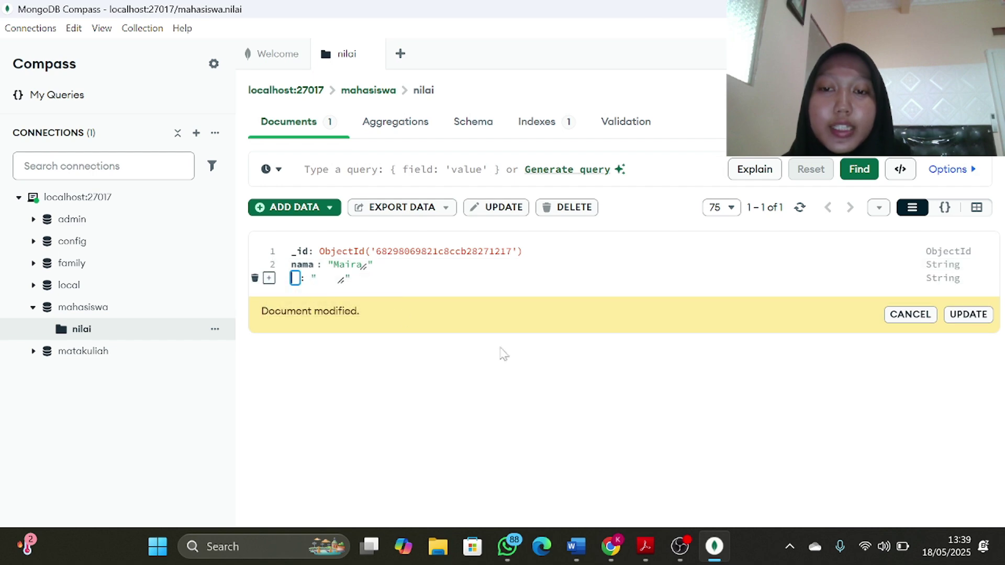
{"action": "mouse_move", "coordinate": [646, 547]}
{"action": "mouse_move", "coordinate": [648, 470]}
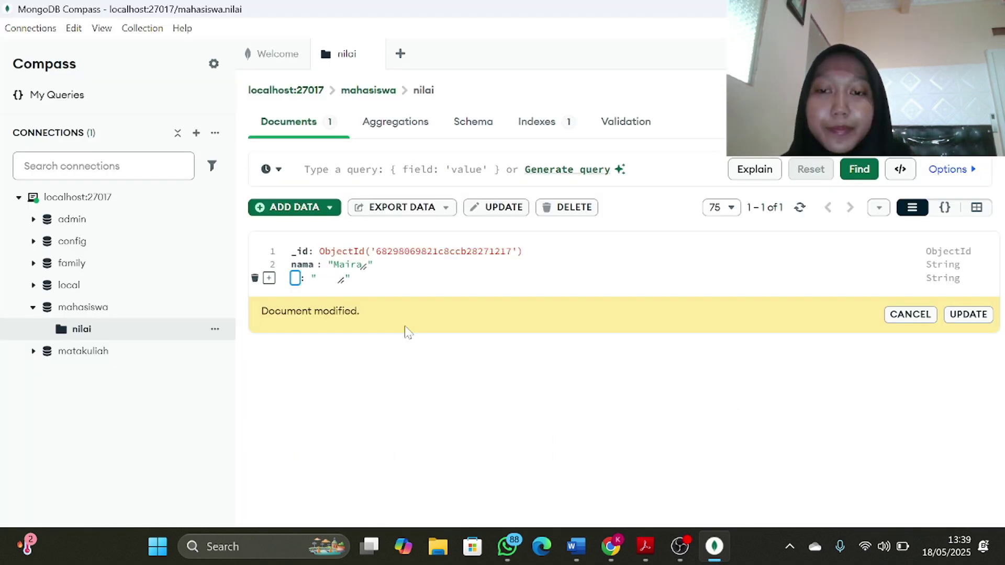
{"action": "type", "text": "mk"}
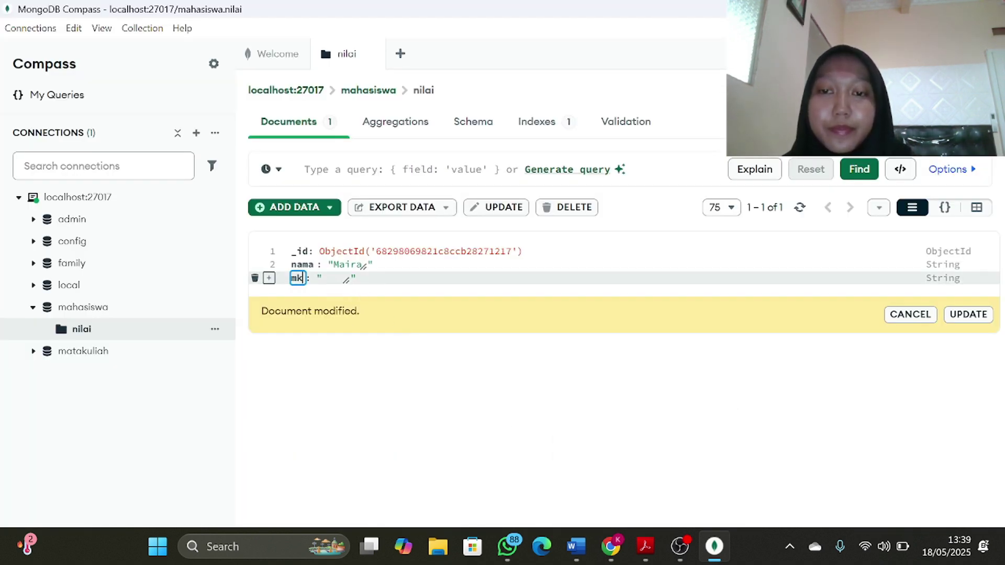
{"action": "left_click", "coordinate": [324, 278]}
{"action": "type", "text": "Dat"}
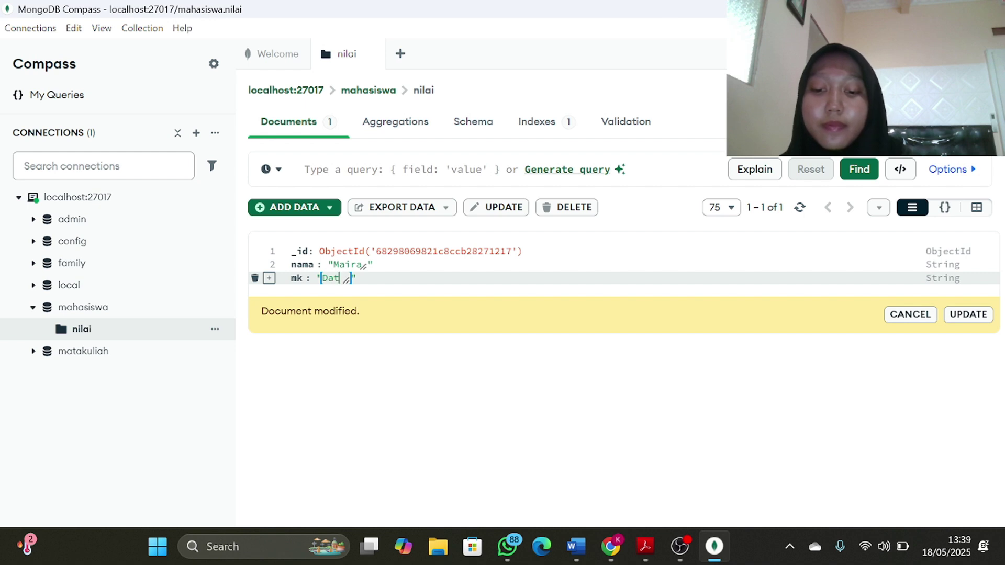
{"action": "type", "text": "aMining"}
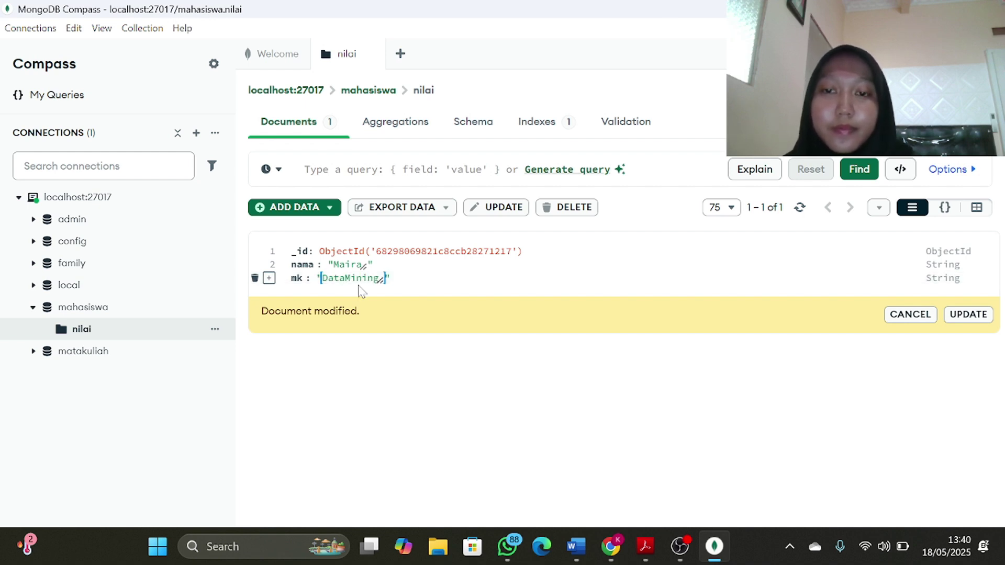
Step: Check the PDF's insertMany example and add a field named nilai after mk with the value 85
{"action": "left_click", "coordinate": [271, 279]}
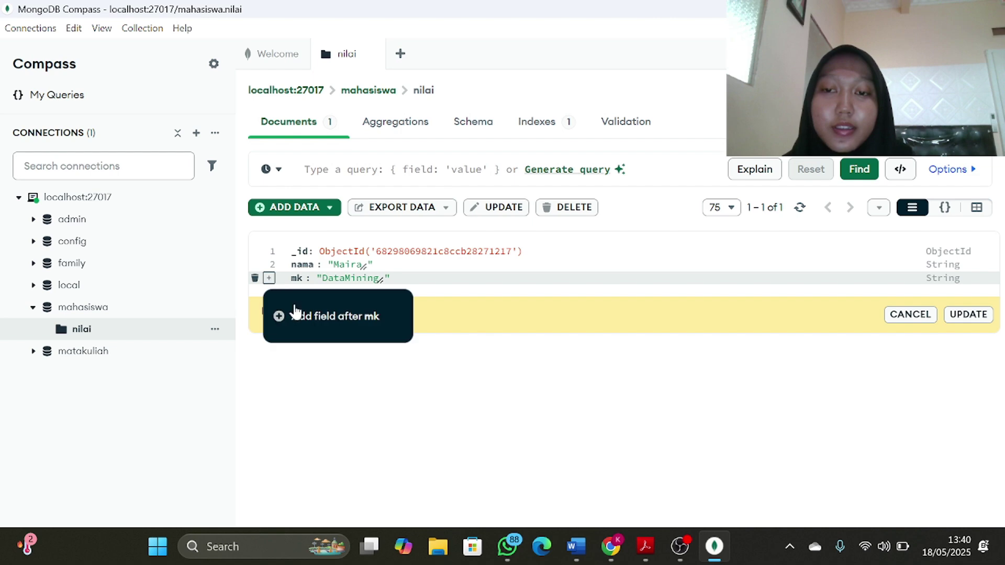
{"action": "left_click", "coordinate": [292, 313]}
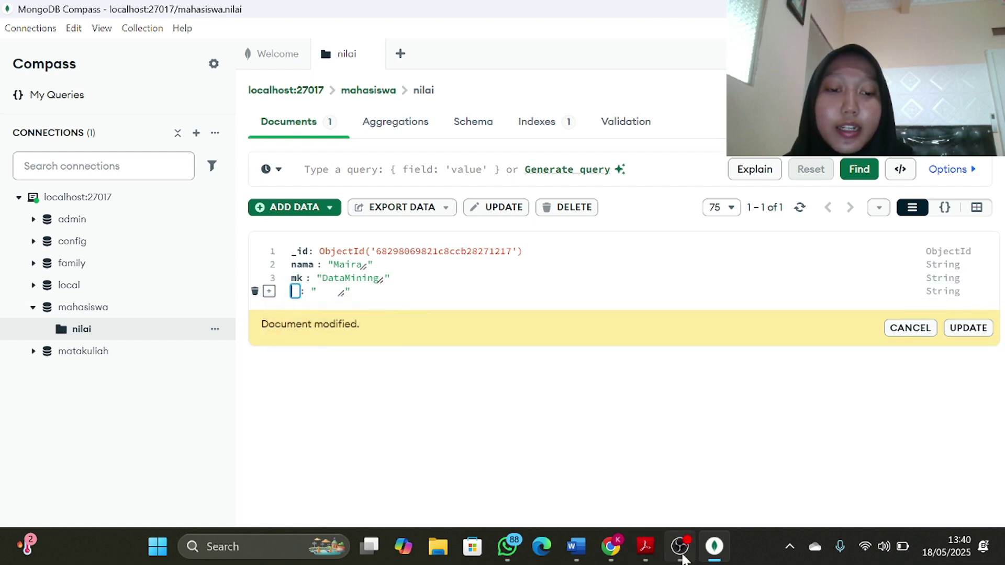
{"action": "left_click", "coordinate": [648, 473]}
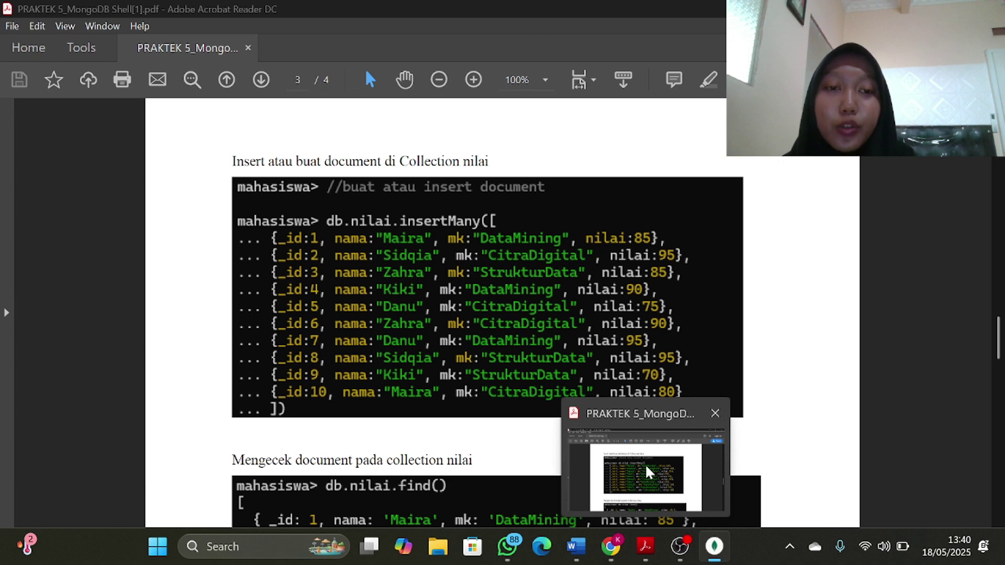
{"action": "key", "text": "alt+Tab"}
{"action": "type", "text": "nil"}
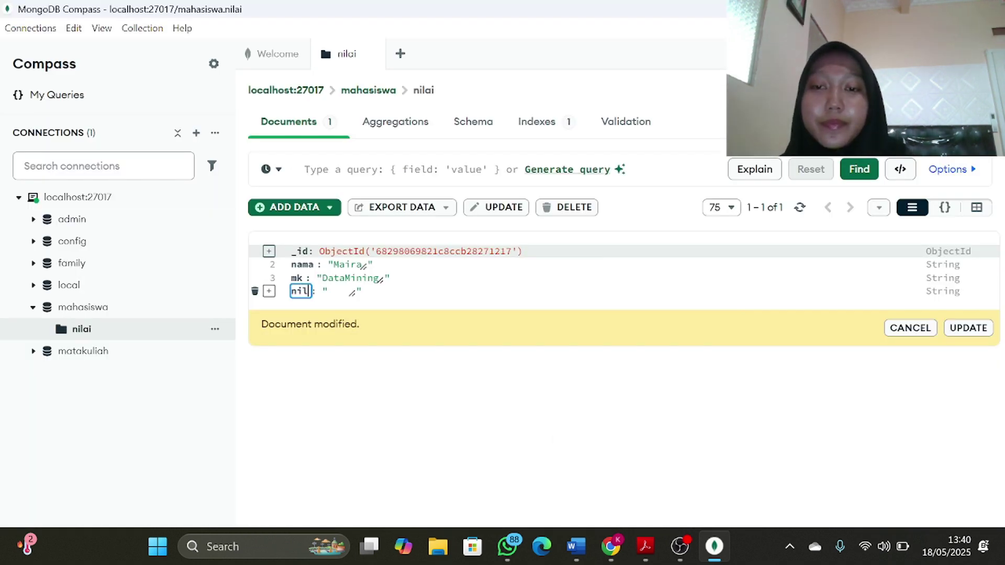
{"action": "type", "text": "ai"}
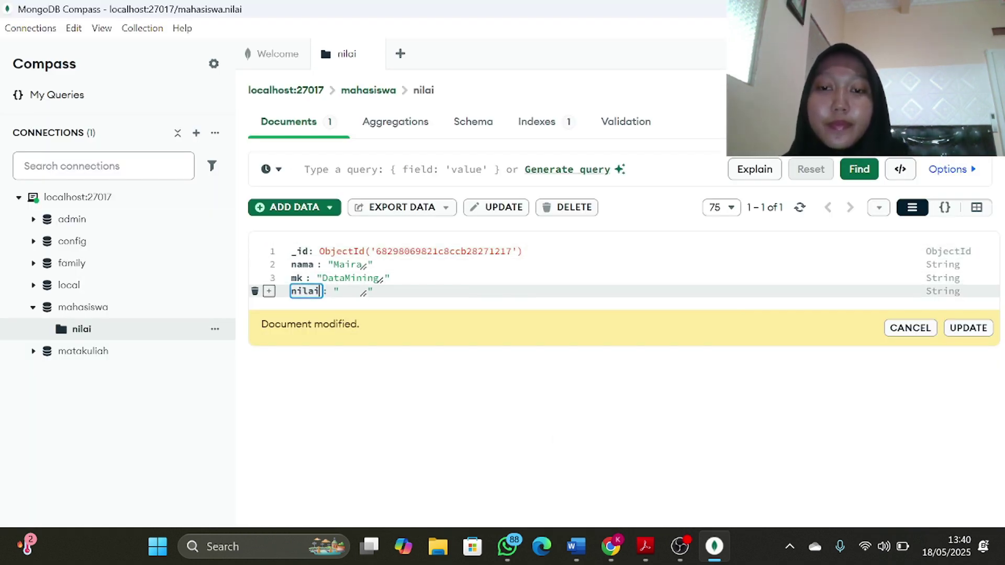
{"action": "key", "text": "Tab"}
{"action": "type", "text": "85"}
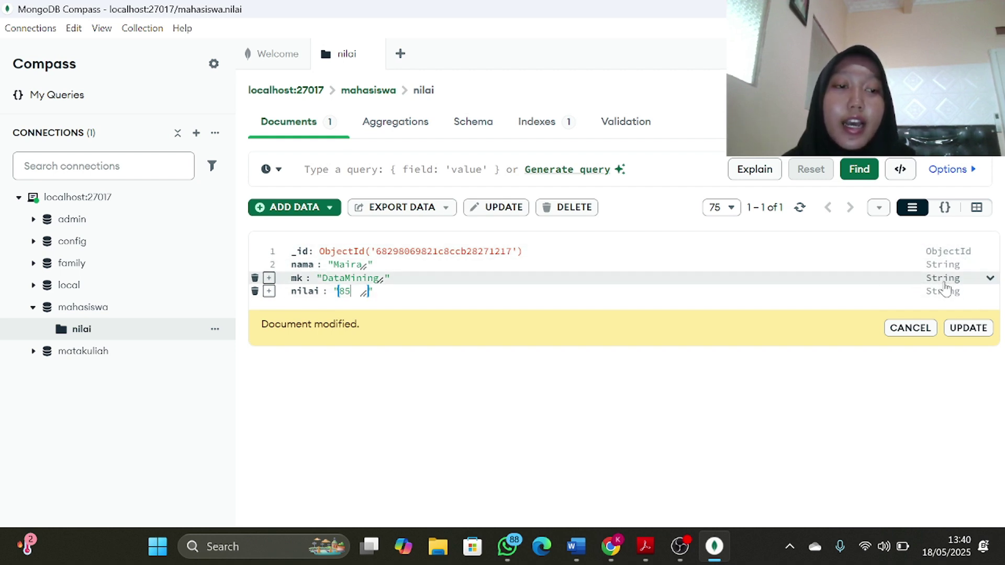
Step: Change the nilai field's data type to Int32 and save the update to the first document
{"action": "left_click", "coordinate": [988, 292]}
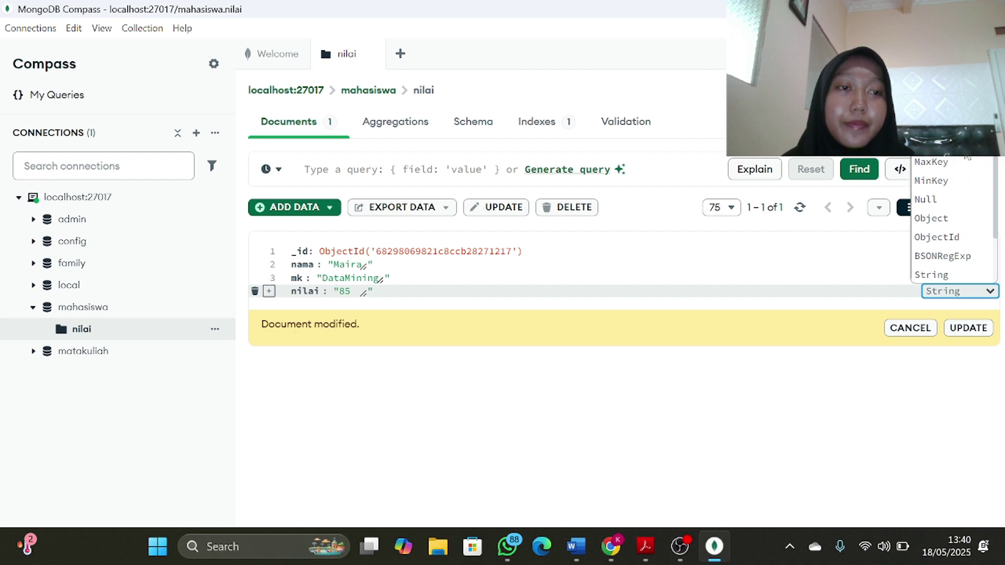
{"action": "left_click", "coordinate": [937, 125]}
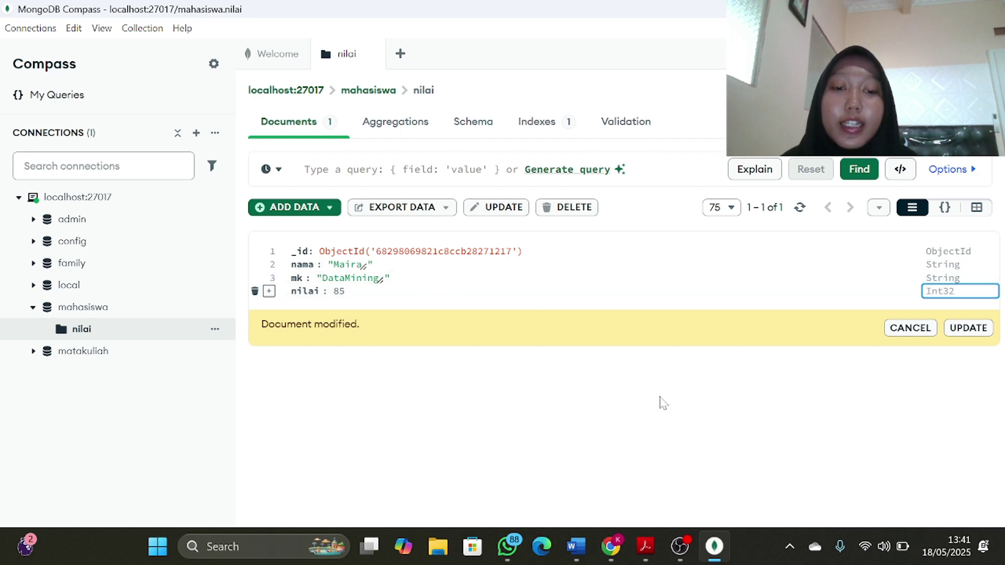
{"action": "mouse_move", "coordinate": [648, 547]}
{"action": "mouse_move", "coordinate": [661, 480]}
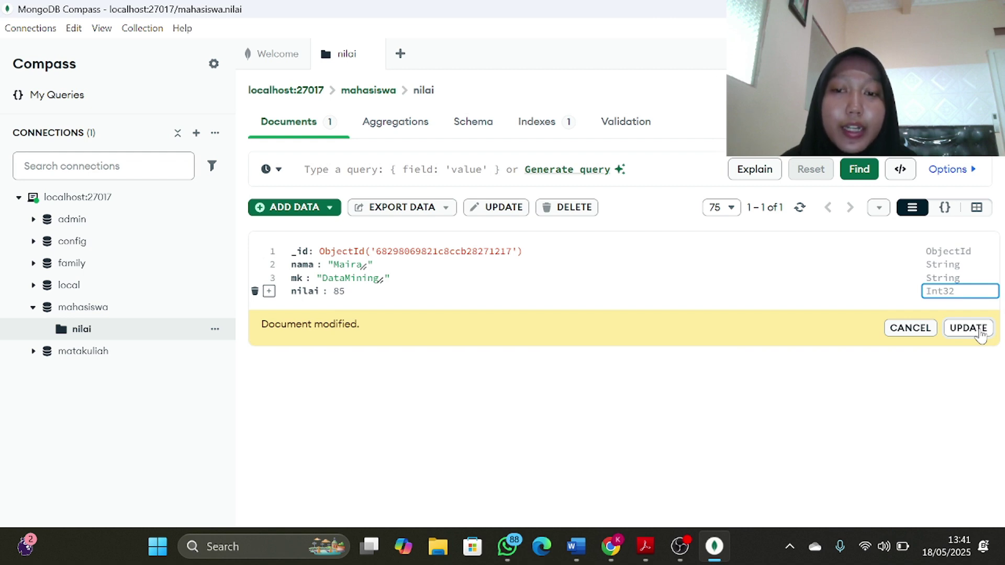
{"action": "left_click", "coordinate": [968, 328]}
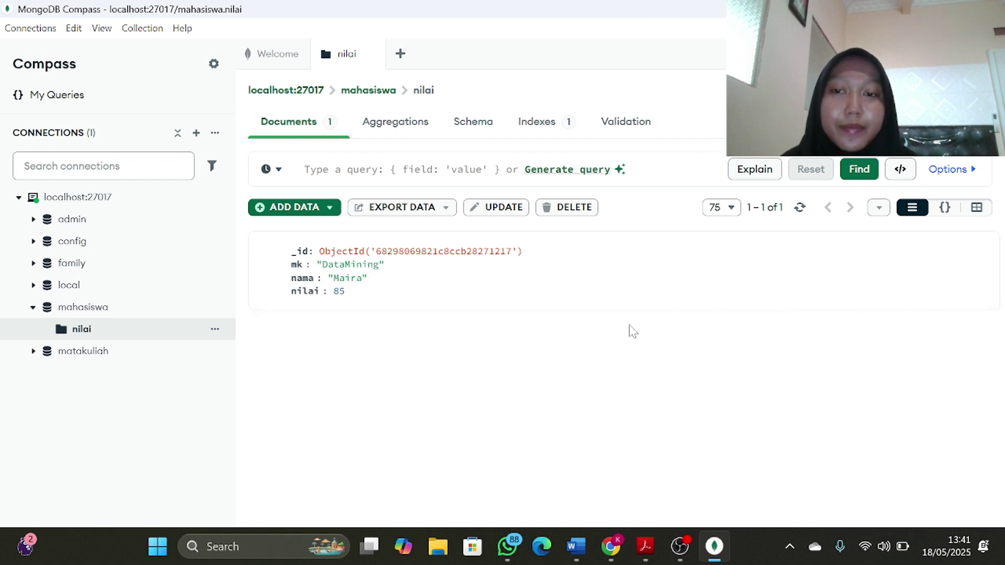
Step: Insert a second document containing only the default _id into the nilai collection
{"action": "left_click", "coordinate": [285, 209]}
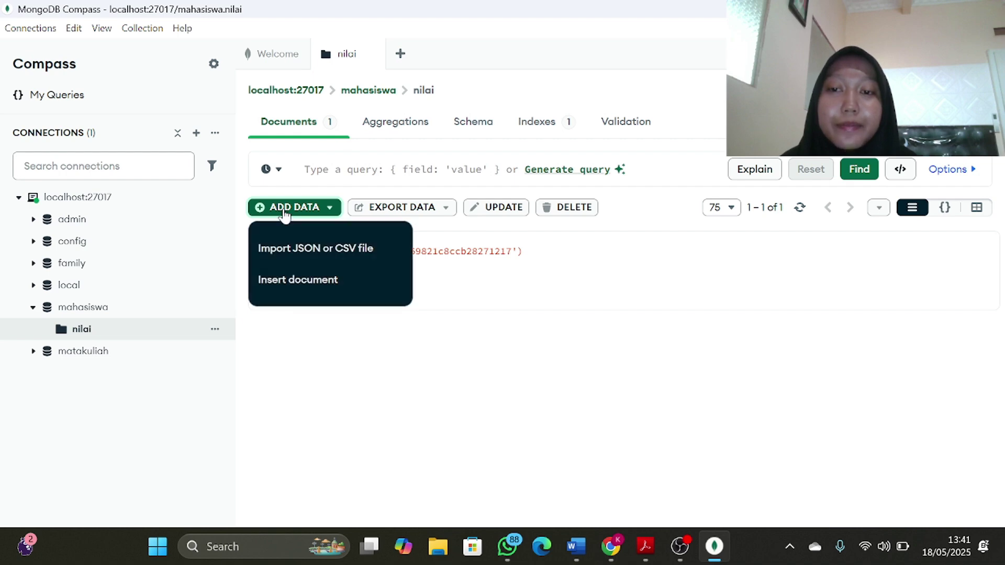
{"action": "left_click", "coordinate": [314, 283]}
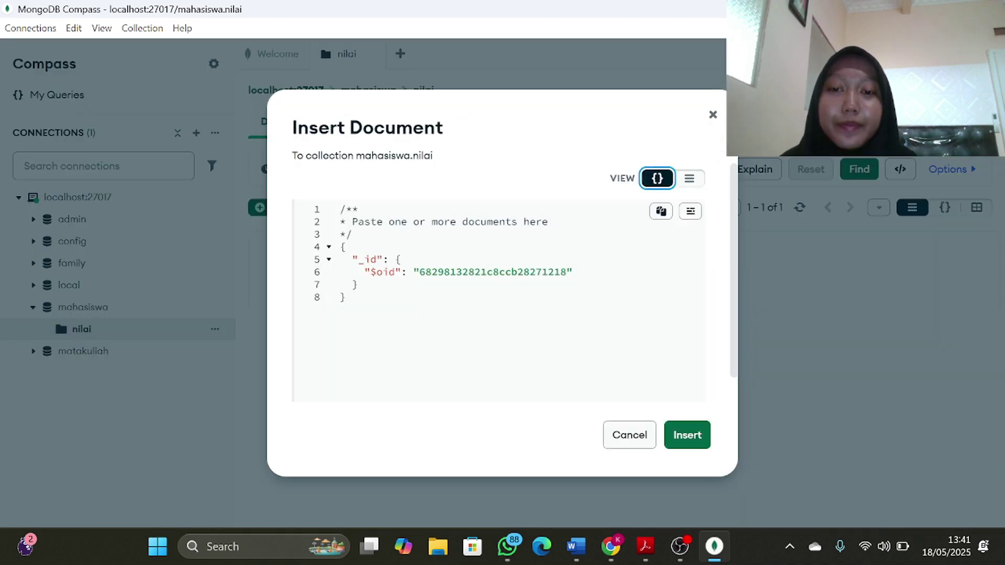
{"action": "left_click", "coordinate": [685, 444]}
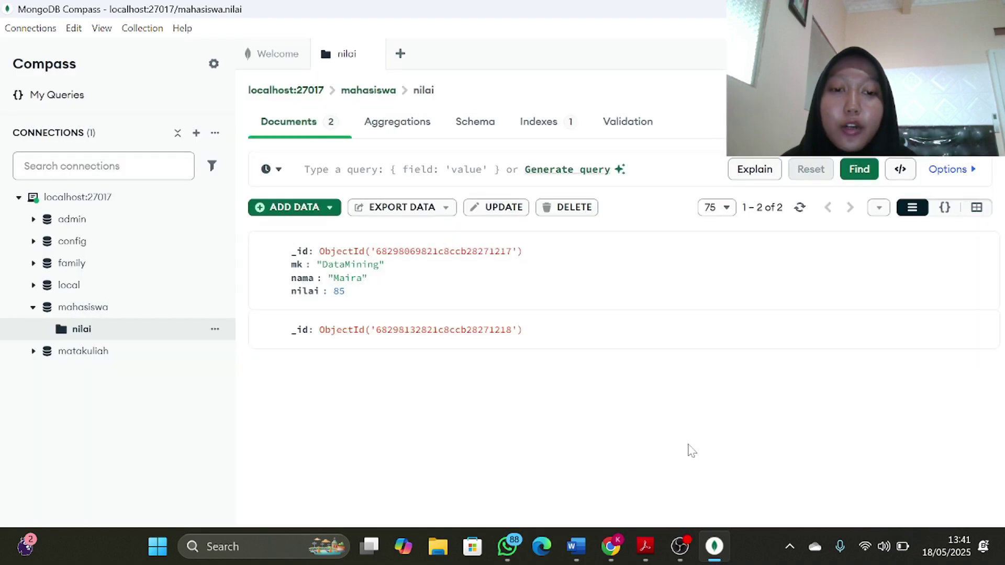
Step: Edit the second document and add a nama field after _id holding the second record's student name
{"action": "mouse_move", "coordinate": [871, 337]}
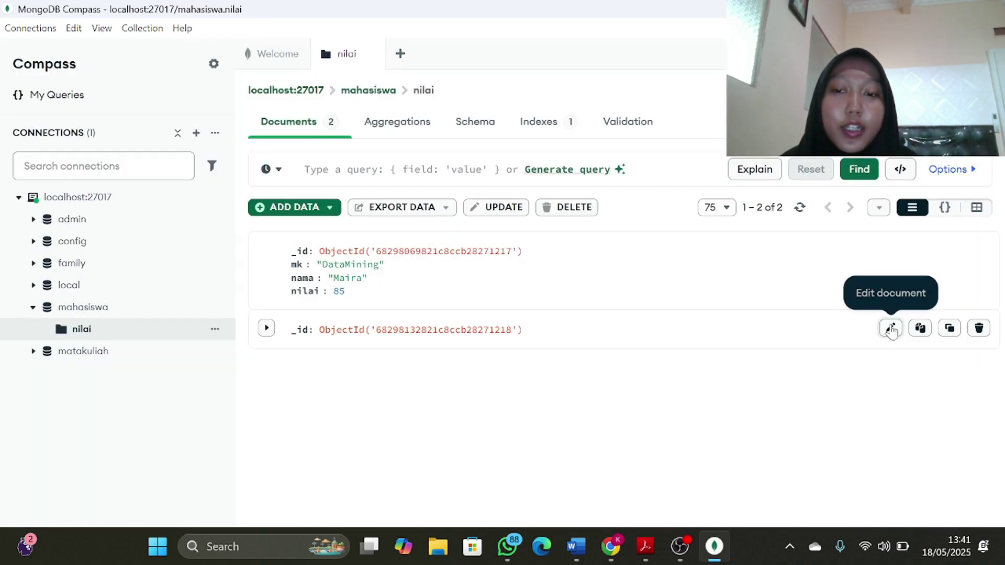
{"action": "left_click", "coordinate": [891, 329]}
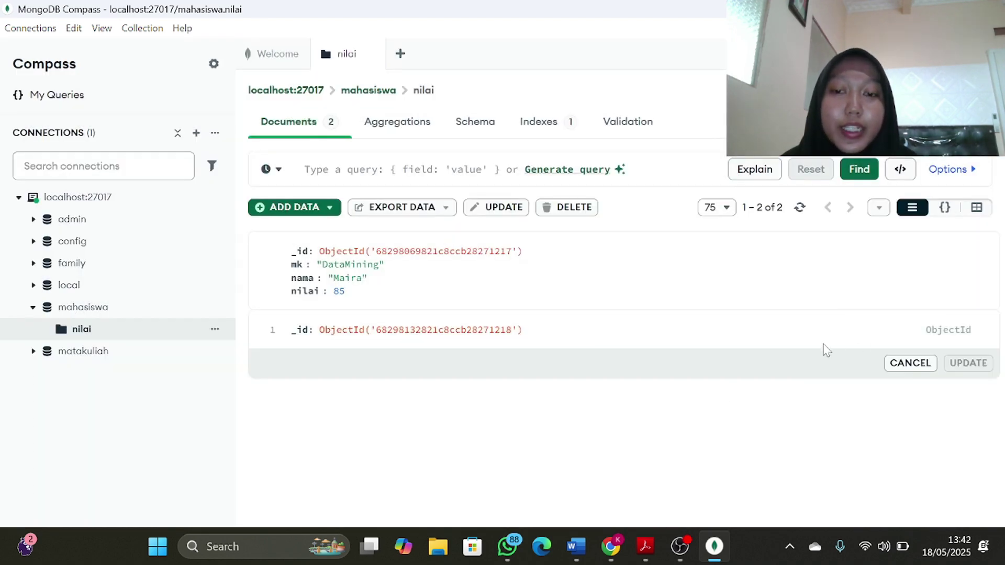
{"action": "mouse_move", "coordinate": [272, 335]}
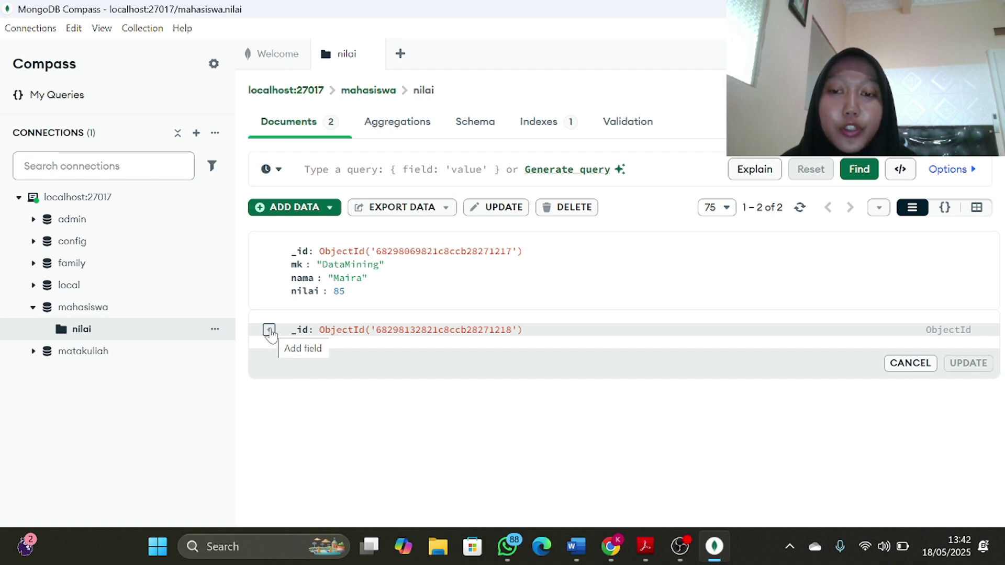
{"action": "left_click", "coordinate": [270, 331]}
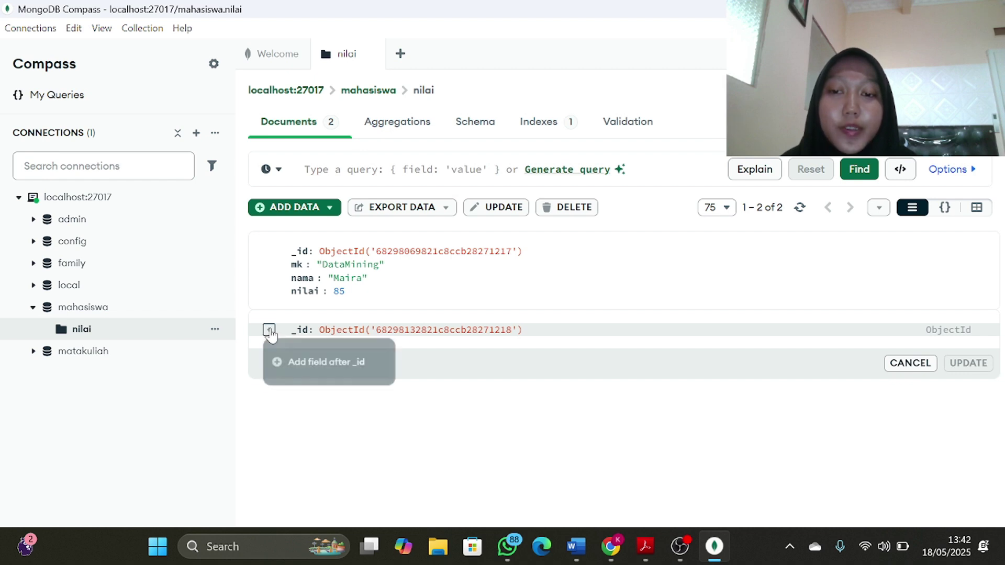
{"action": "left_click", "coordinate": [305, 373]}
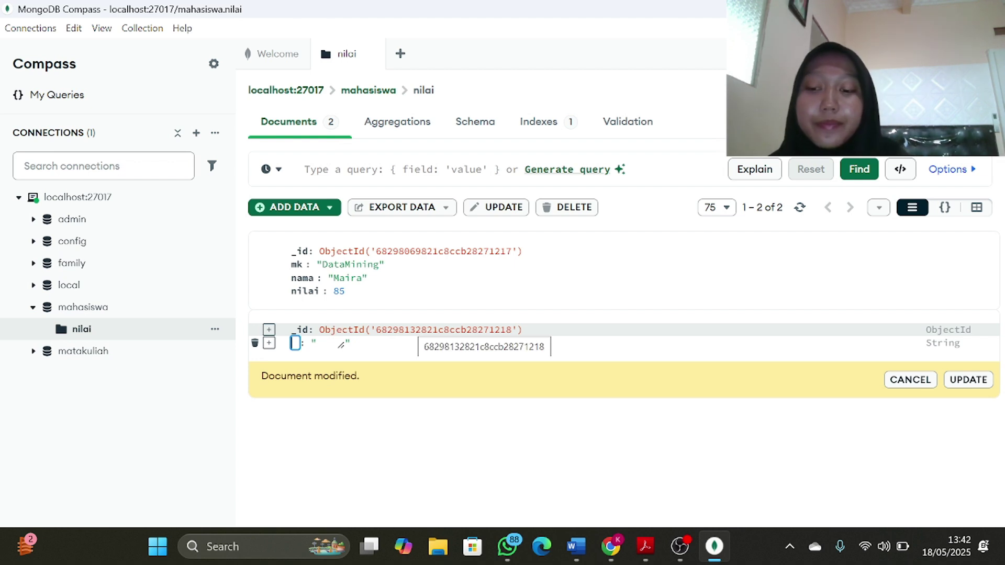
{"action": "type", "text": "na"}
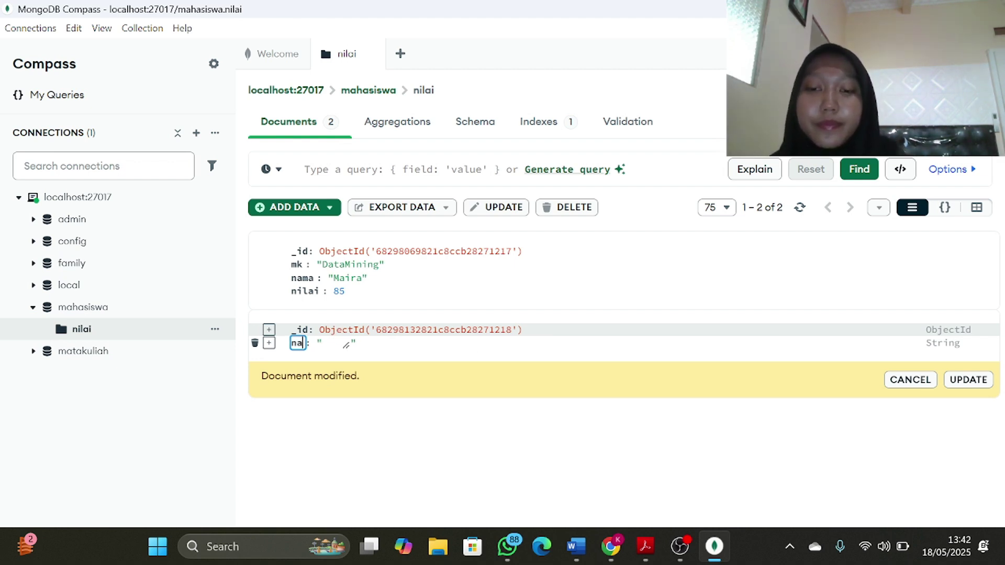
{"action": "type", "text": "ma"}
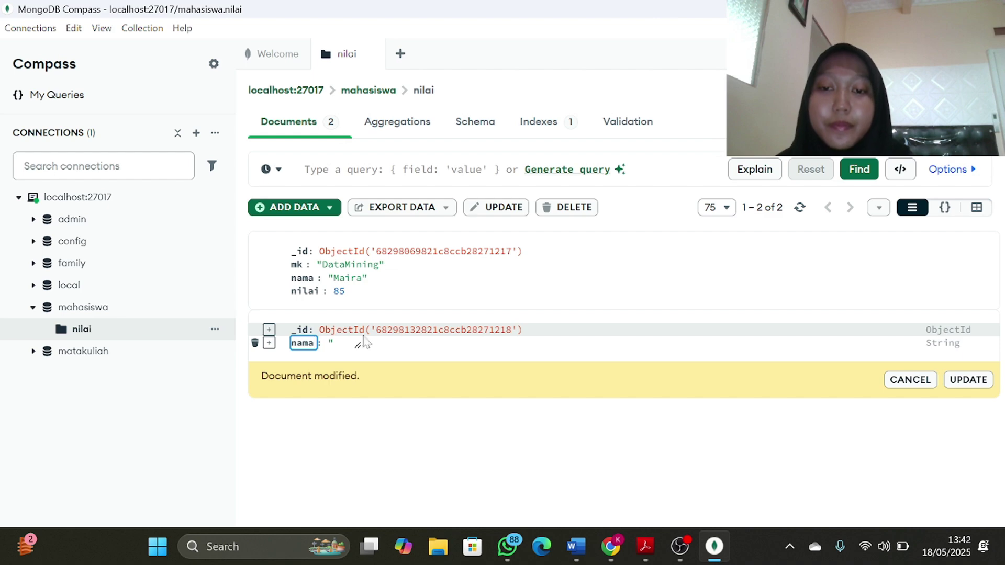
{"action": "left_click", "coordinate": [358, 345]}
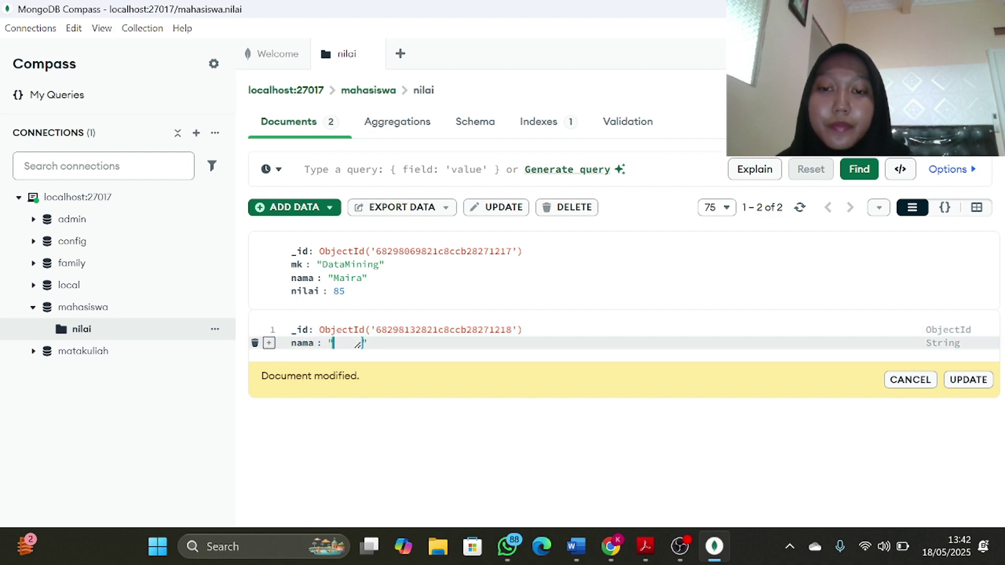
{"action": "type", "text": "Sid"}
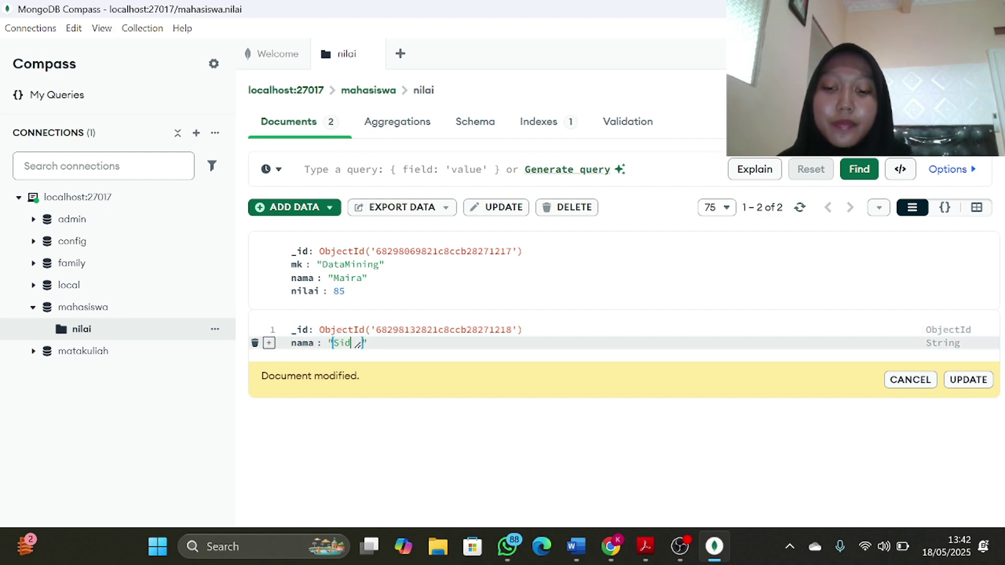
{"action": "type", "text": "qia"}
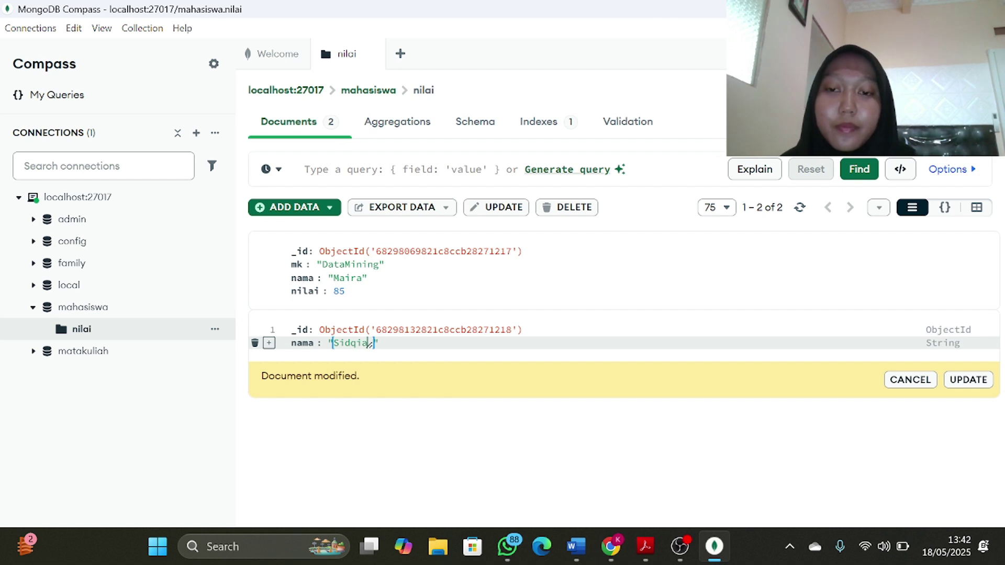
Step: Check the PDF's second record and add a field named mk after nama with the value CitraDigital
{"action": "left_click", "coordinate": [270, 343]}
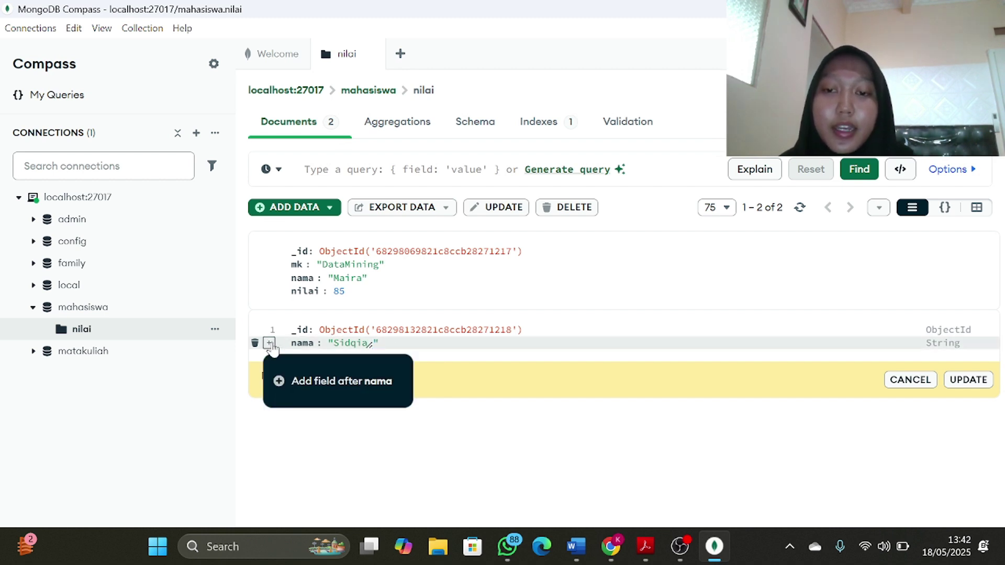
{"action": "left_click", "coordinate": [306, 381]}
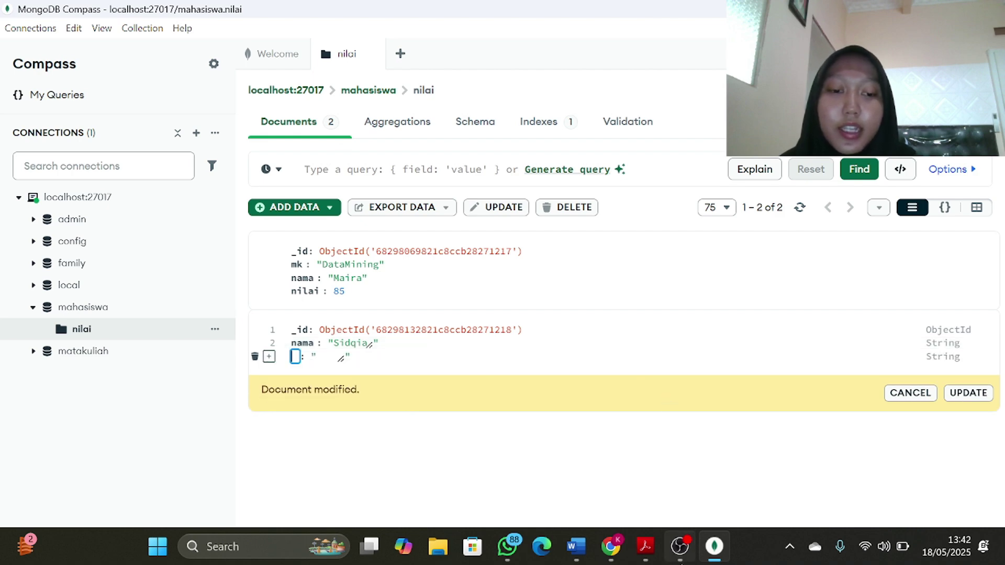
{"action": "mouse_move", "coordinate": [679, 546]}
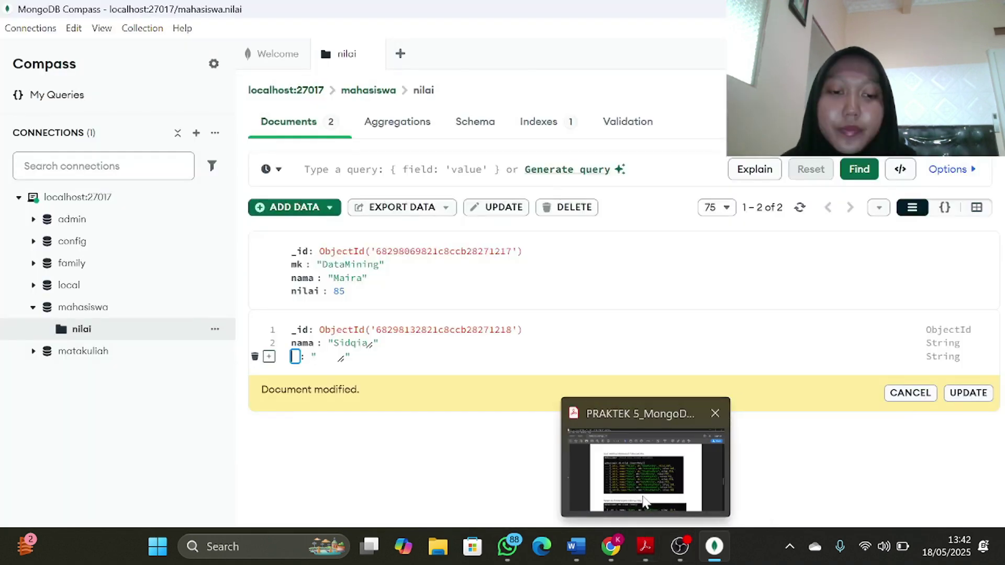
{"action": "left_click", "coordinate": [645, 501]}
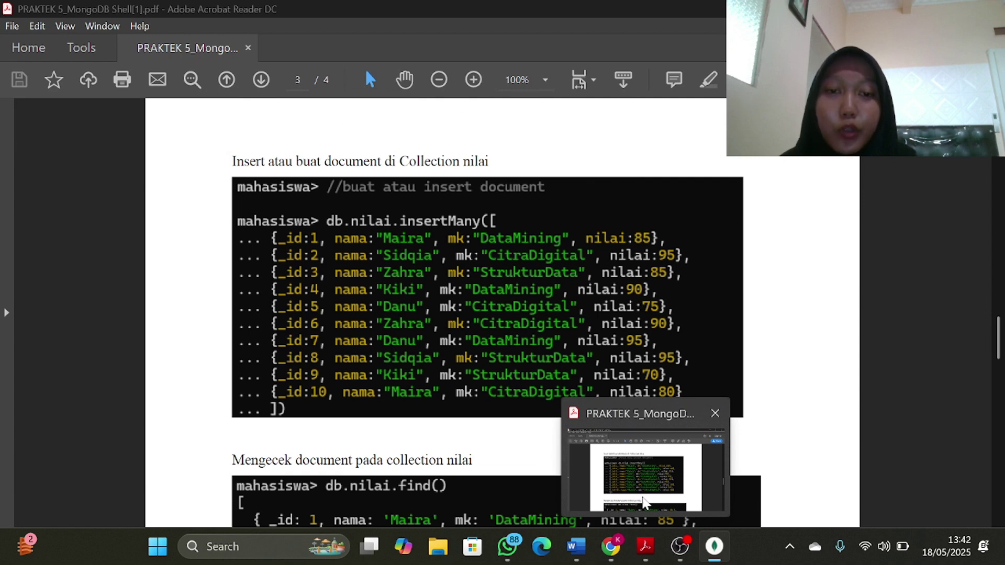
{"action": "key", "text": "alt+Tab"}
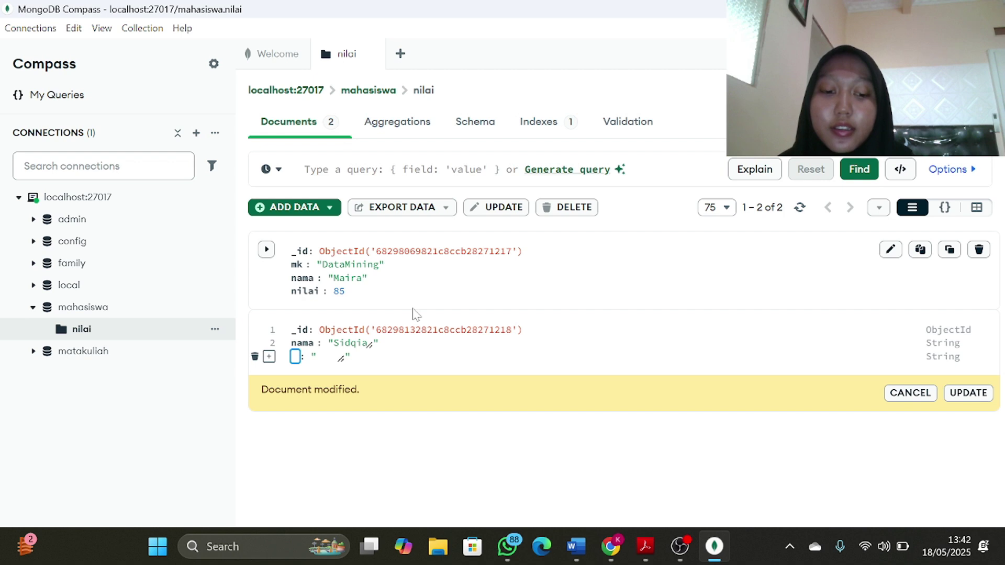
{"action": "type", "text": "mk"}
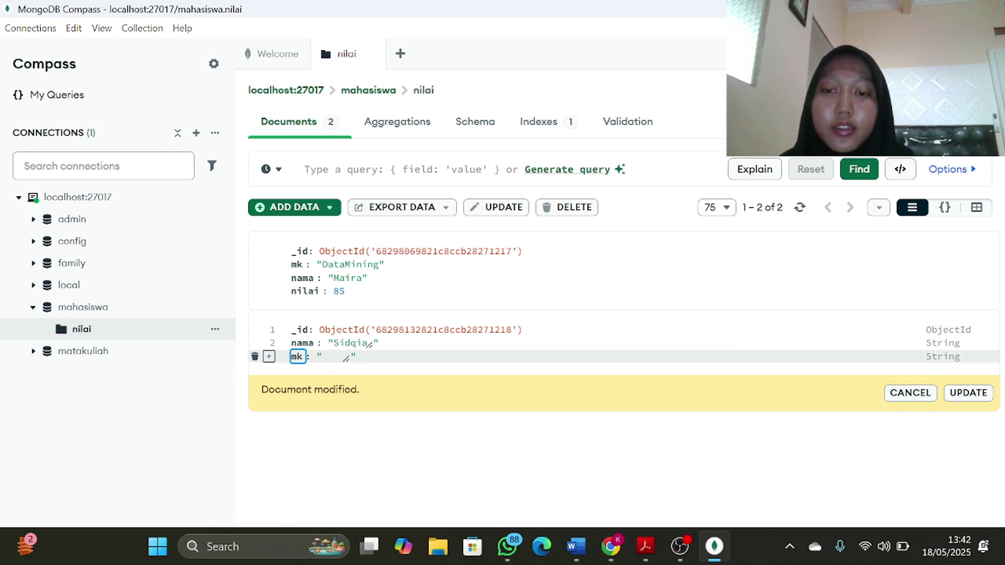
{"action": "left_click", "coordinate": [351, 357]}
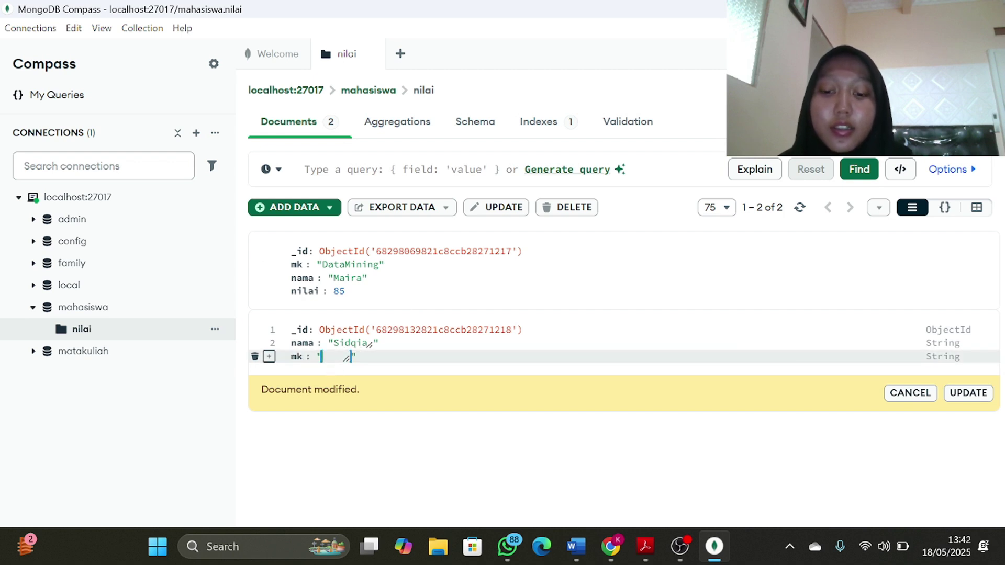
{"action": "type", "text": "Cit"}
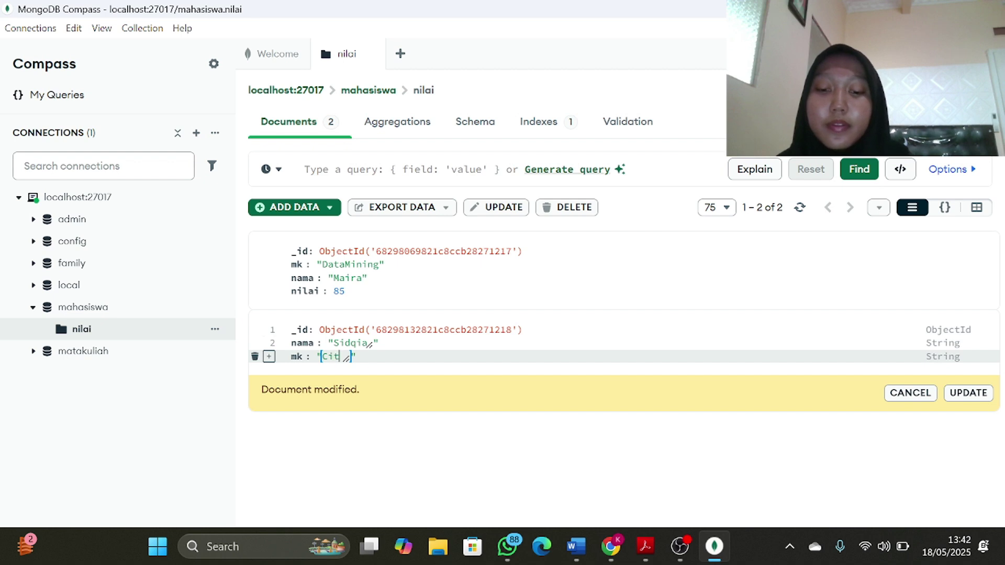
{"action": "type", "text": "raDigital"}
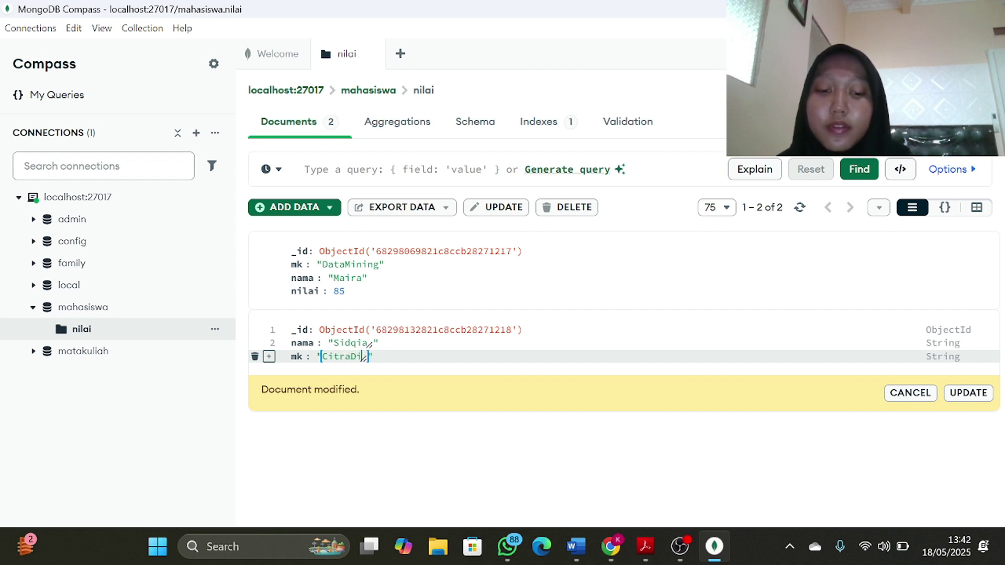
Step: Add a field named nilai after mk in the second document with the value 95
{"action": "left_click", "coordinate": [270, 357]}
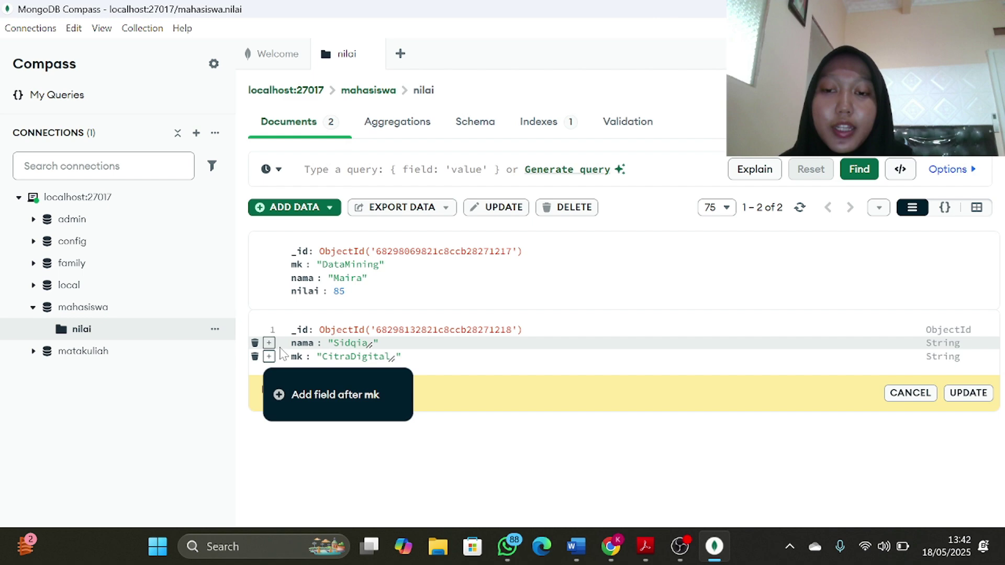
{"action": "left_click", "coordinate": [293, 396]}
{"action": "type", "text": "nilai"}
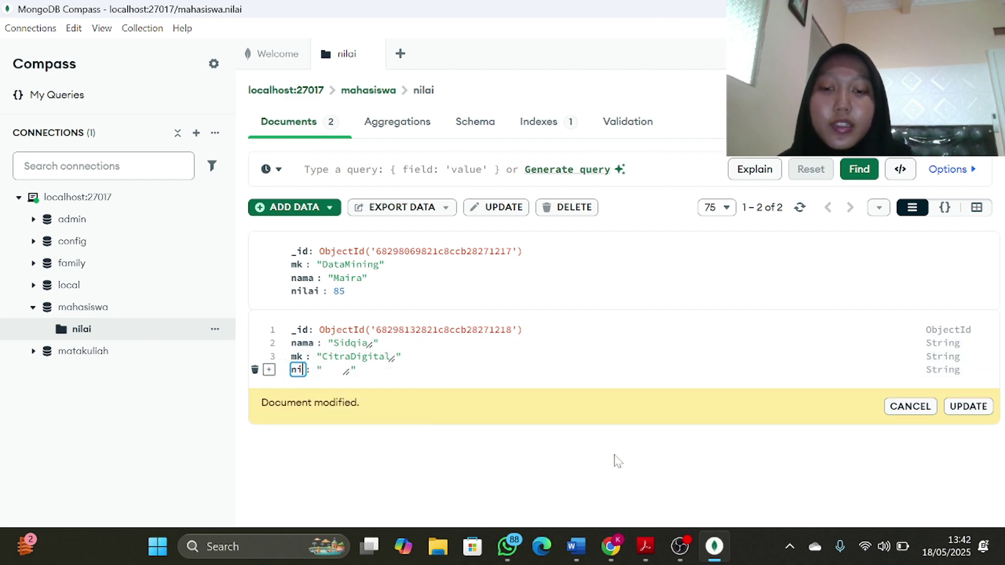
{"action": "mouse_move", "coordinate": [647, 539]}
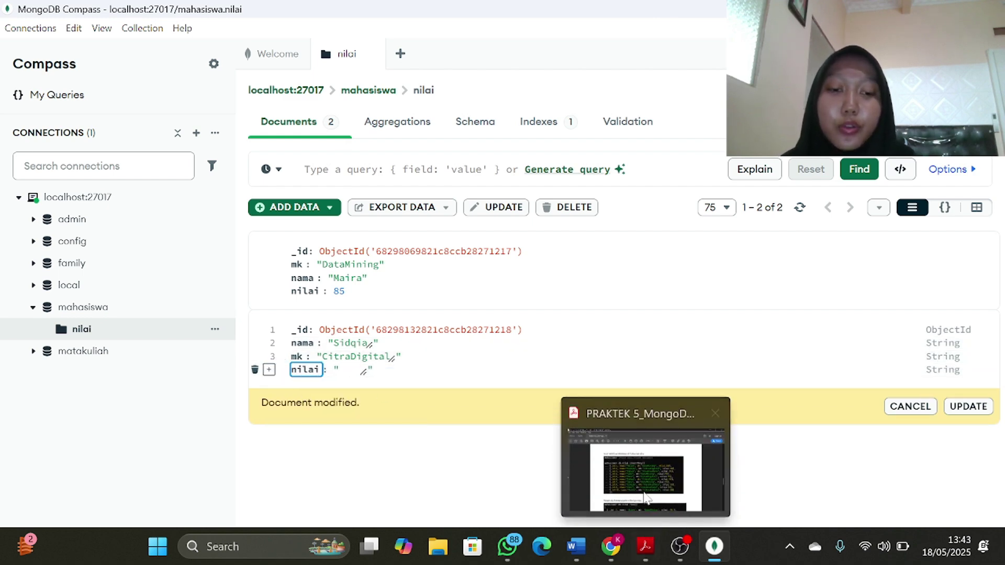
{"action": "mouse_move", "coordinate": [645, 484]}
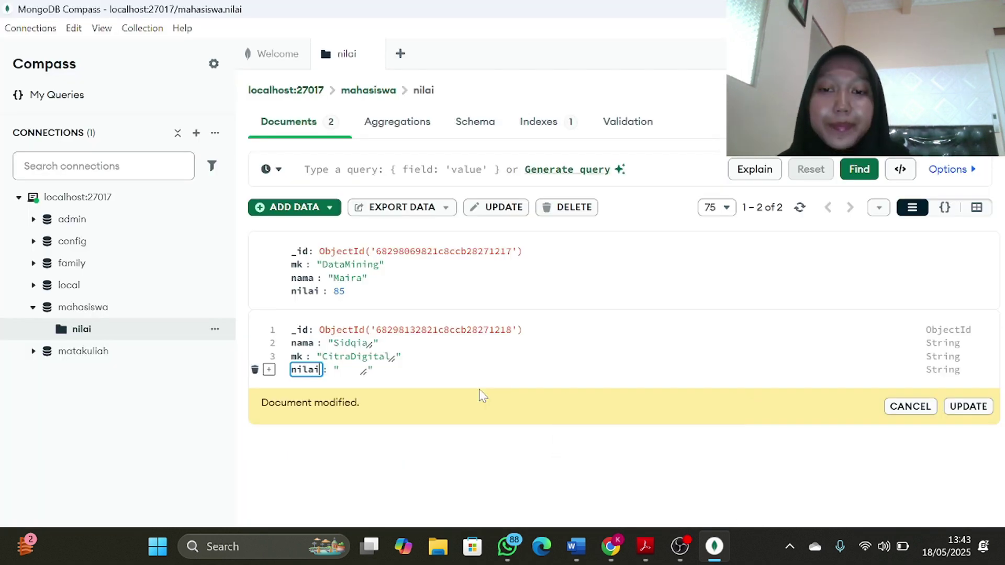
{"action": "key", "text": "Tab"}
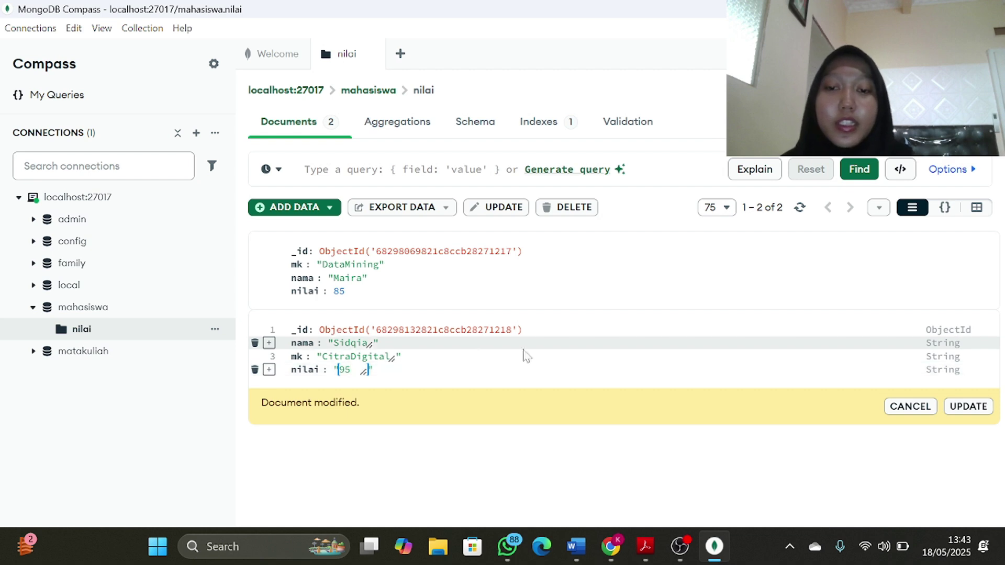
Step: Change the second document's nilai data type to Int32 and save the update
{"action": "left_click", "coordinate": [990, 371]}
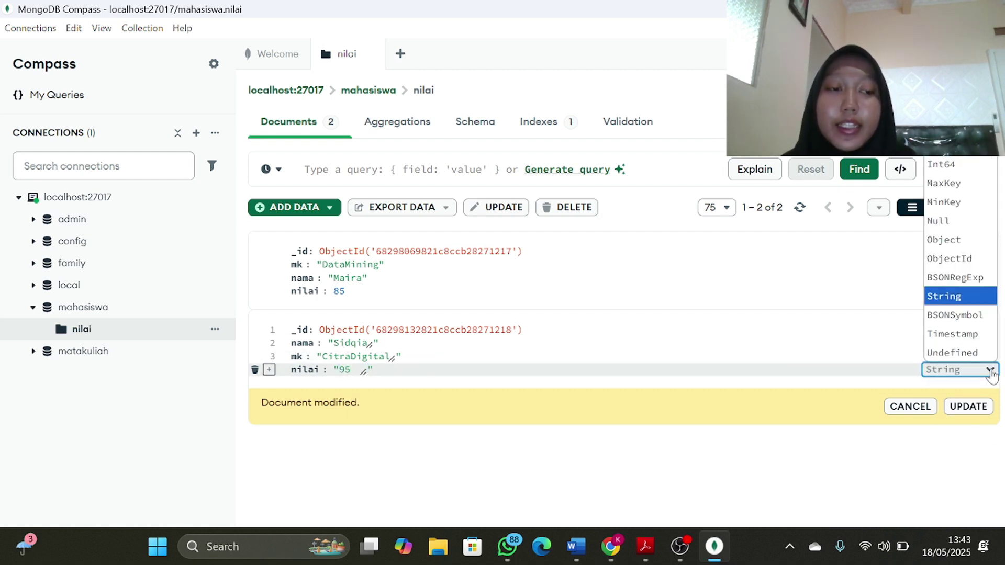
{"action": "left_click", "coordinate": [949, 148]}
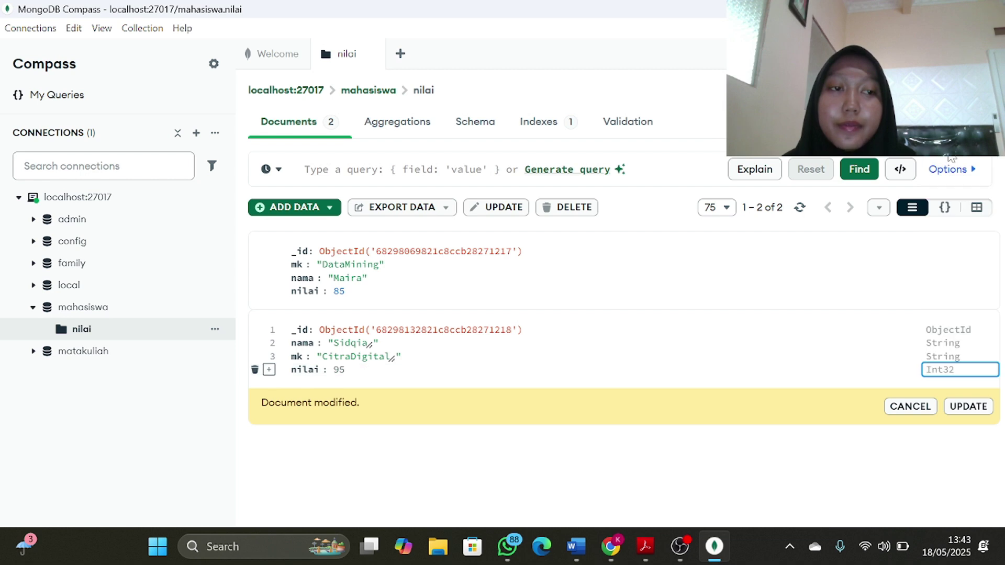
{"action": "left_click", "coordinate": [957, 408]}
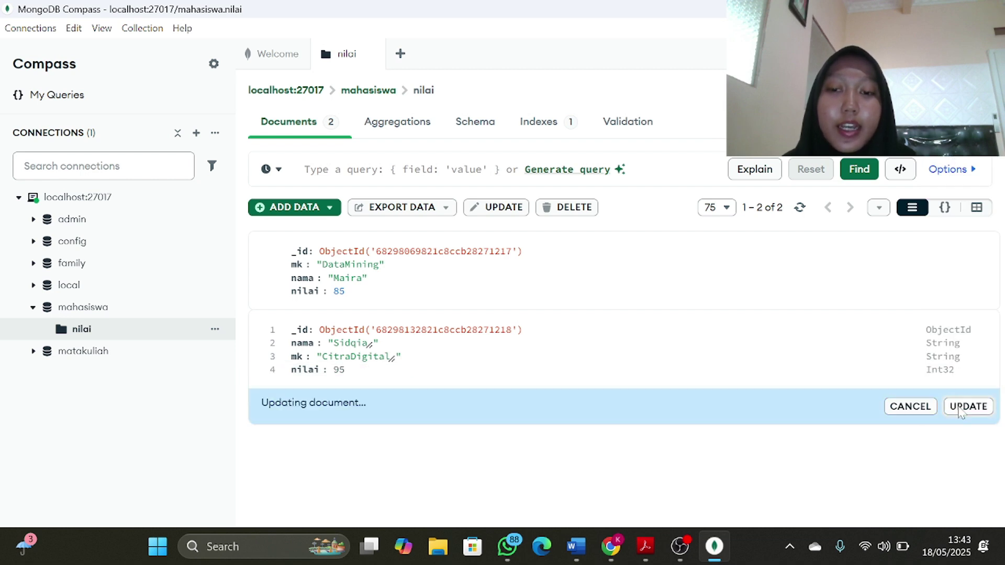
Step: Insert a third document containing only the default _id into the nilai collection
{"action": "left_click", "coordinate": [265, 209]}
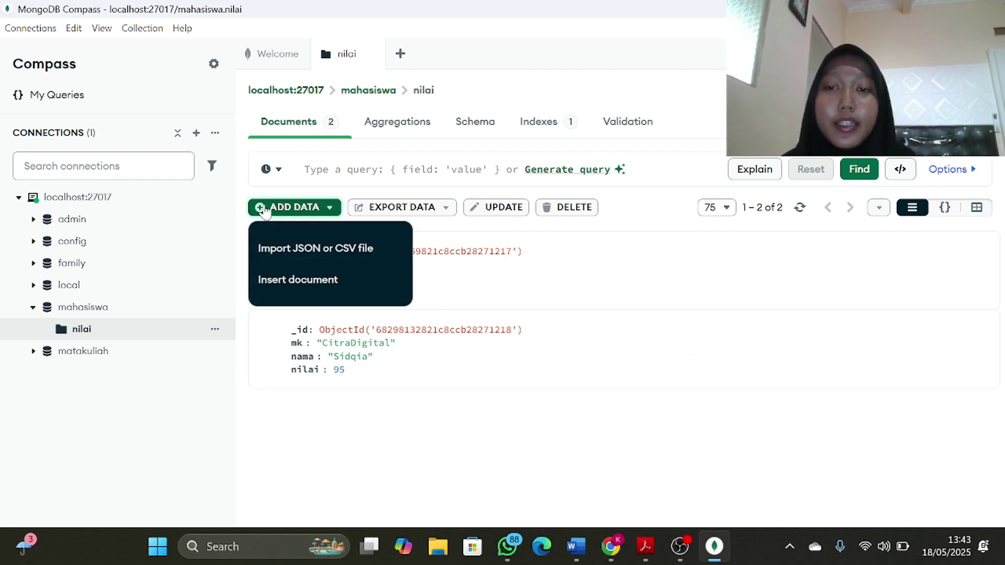
{"action": "left_click", "coordinate": [294, 280]}
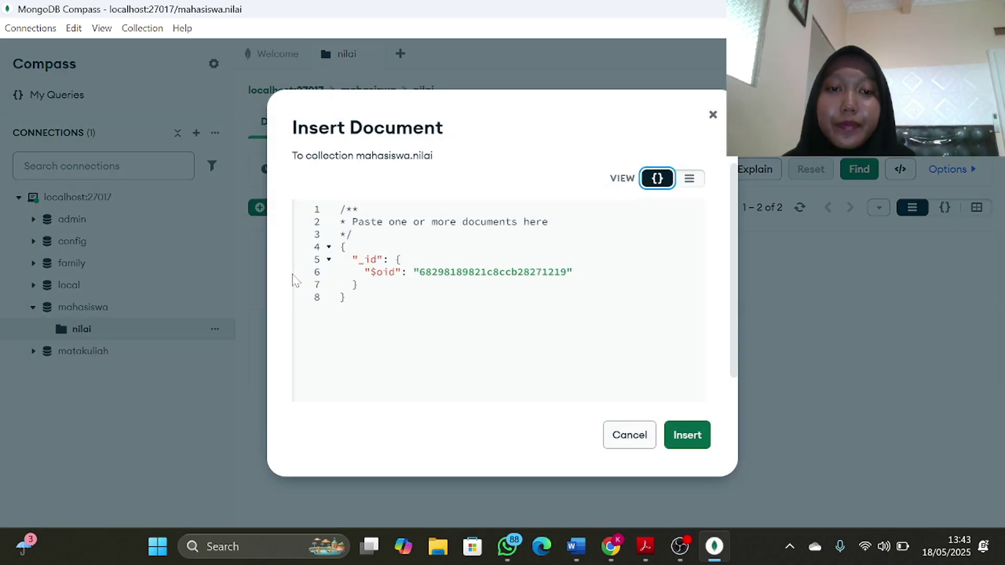
{"action": "left_click", "coordinate": [693, 438]}
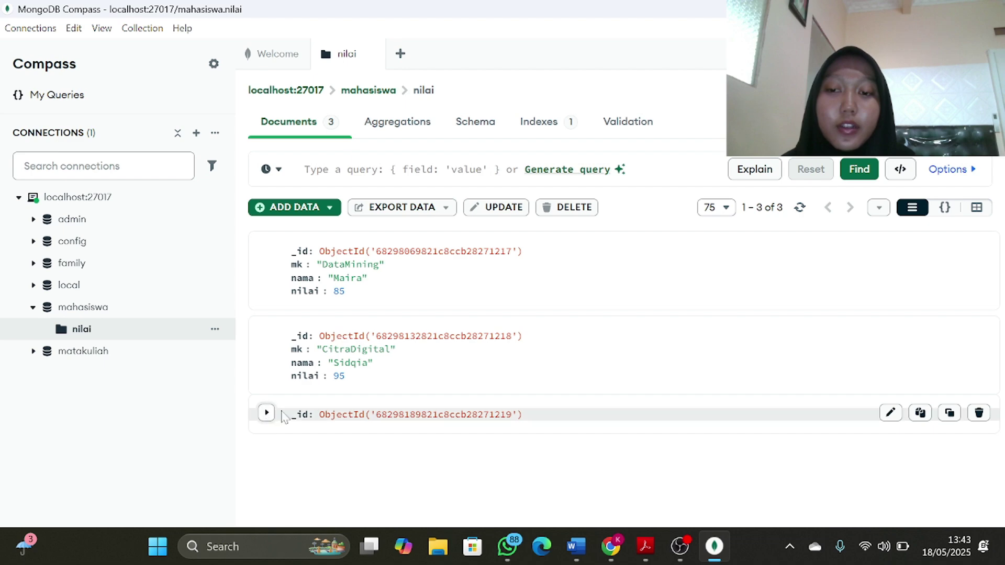
Step: Edit the third document and add a nama field after _id holding the student name from the PDF's third record
{"action": "left_click", "coordinate": [891, 413]}
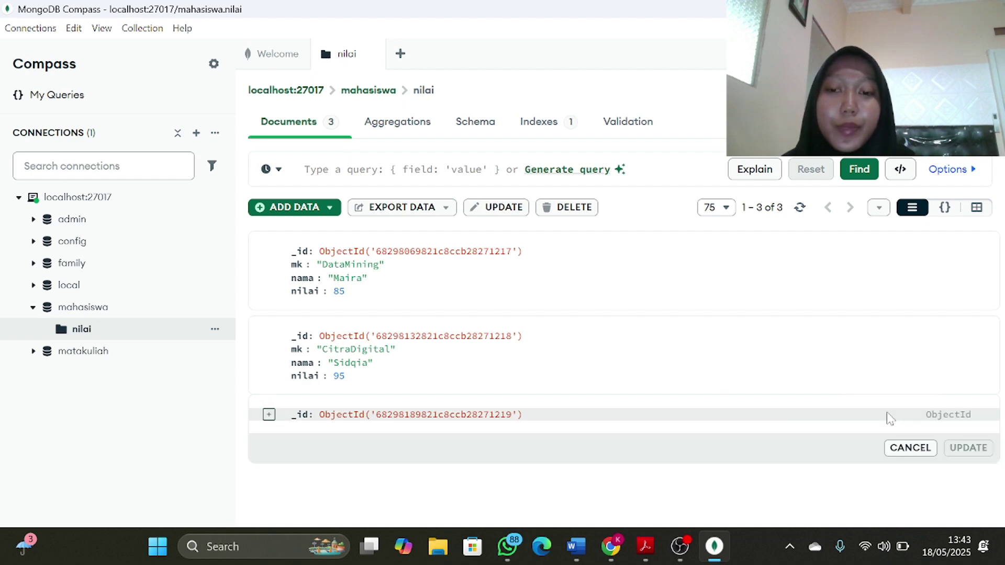
{"action": "left_click", "coordinate": [269, 416]}
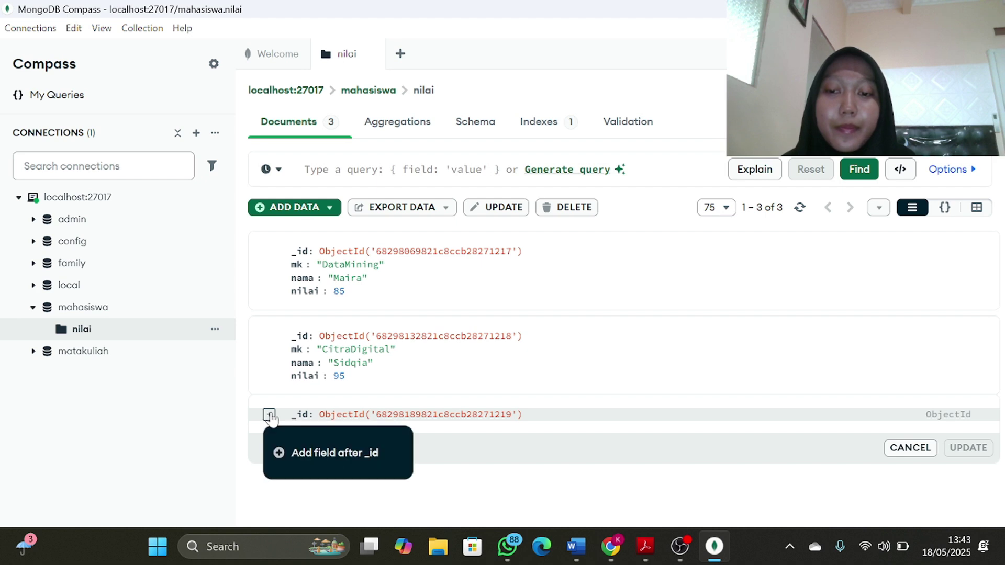
{"action": "left_click", "coordinate": [286, 452]}
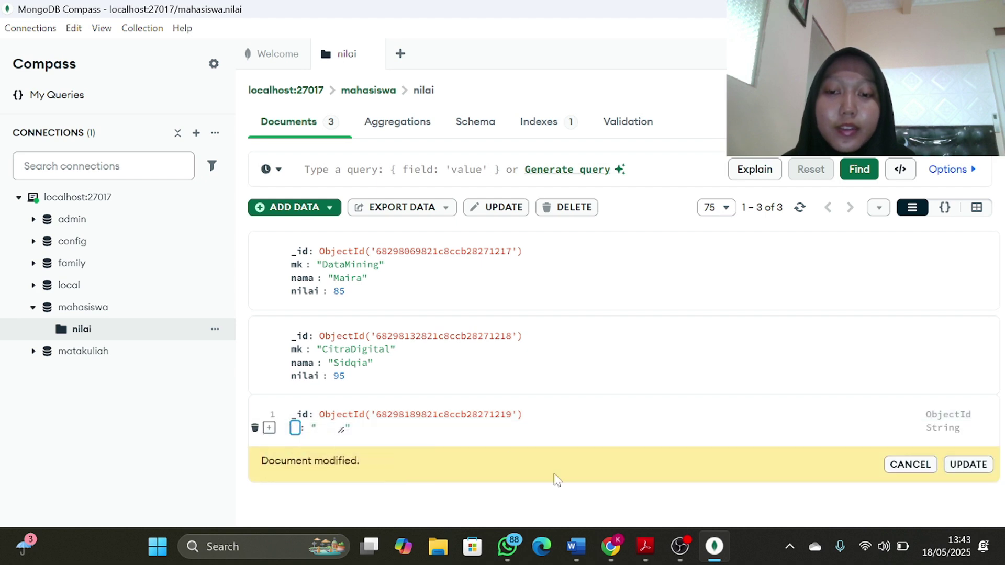
{"action": "type", "text": "nama"}
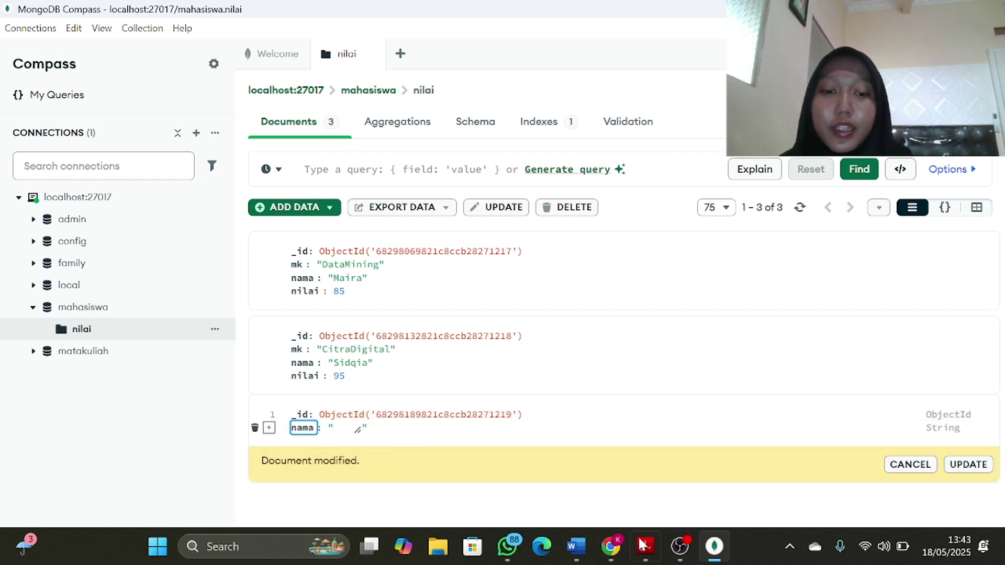
{"action": "key", "text": "Tab"}
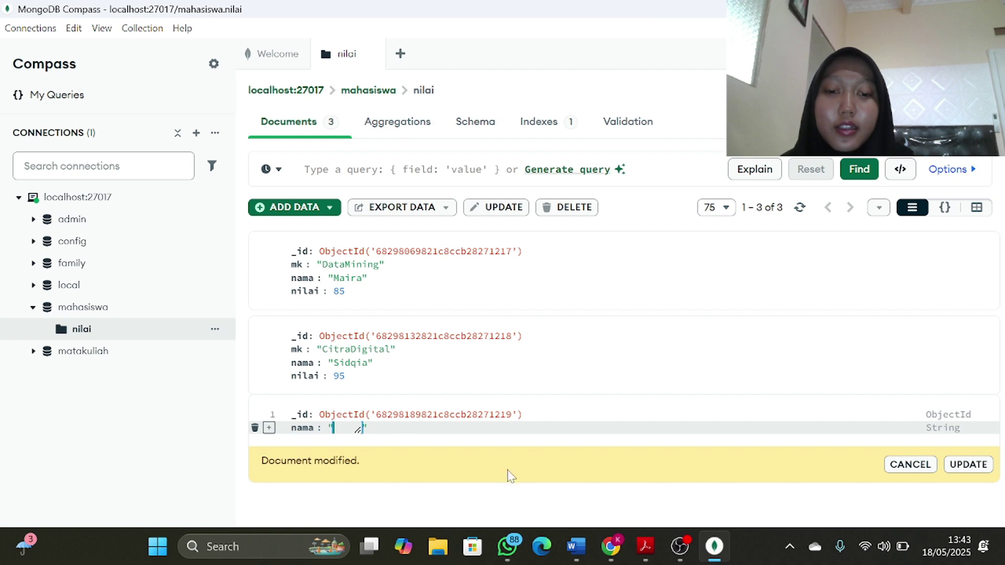
{"action": "left_click", "coordinate": [663, 461]}
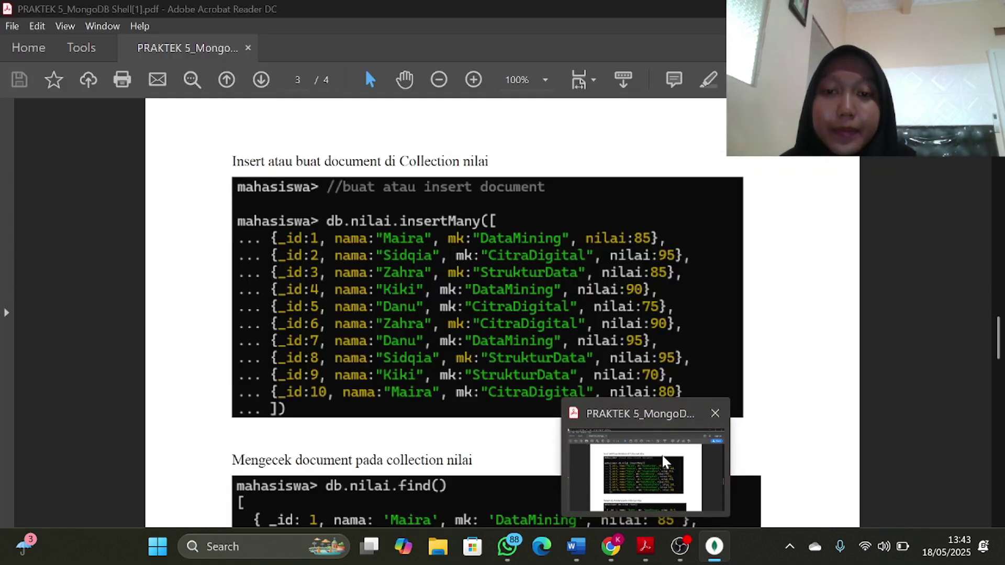
{"action": "key", "text": "alt+Tab"}
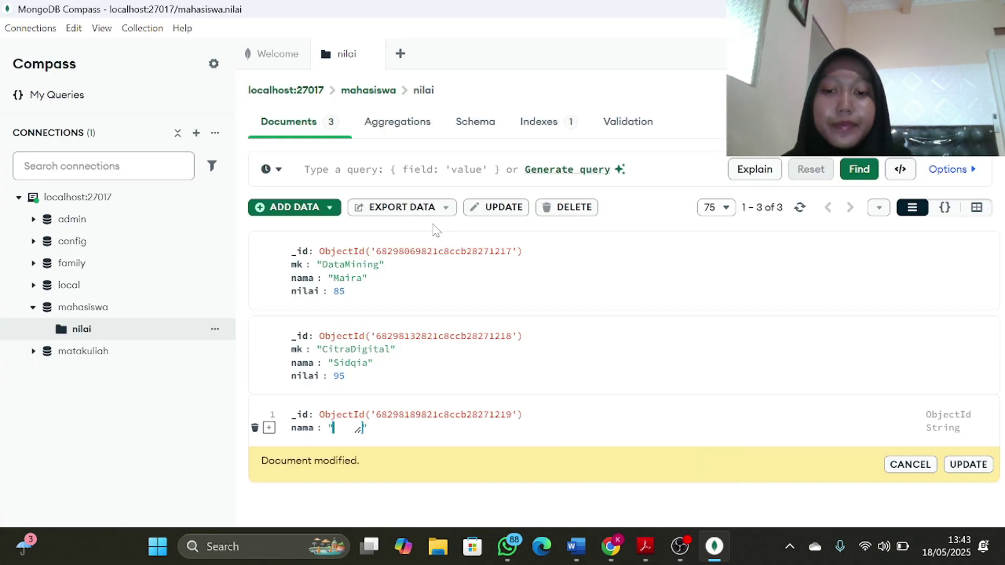
{"action": "type", "text": "Zahra"}
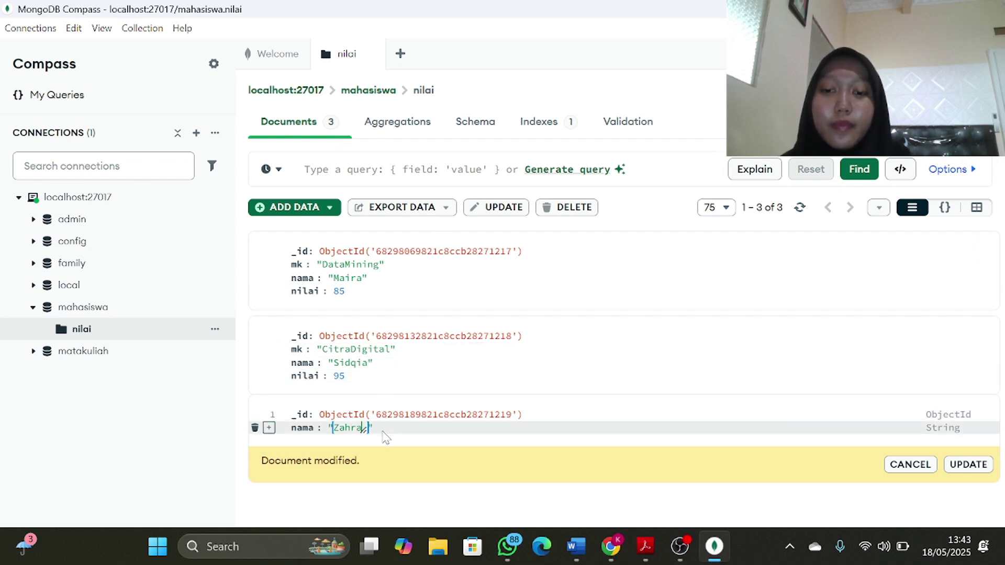
Step: Add a field named mk after nama in the third document with the PDF's value StrukturData
{"action": "left_click", "coordinate": [270, 430]}
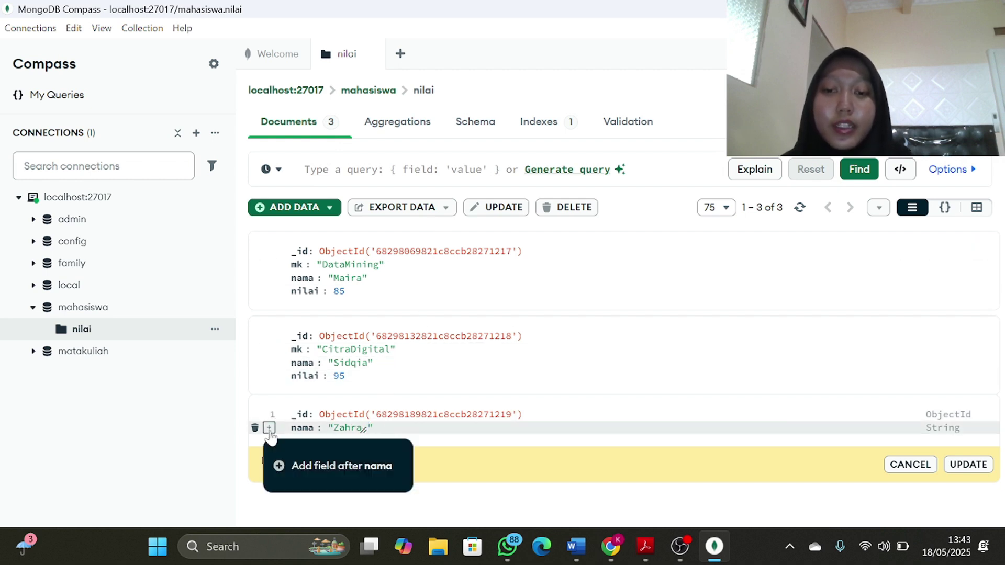
{"action": "left_click", "coordinate": [312, 471]}
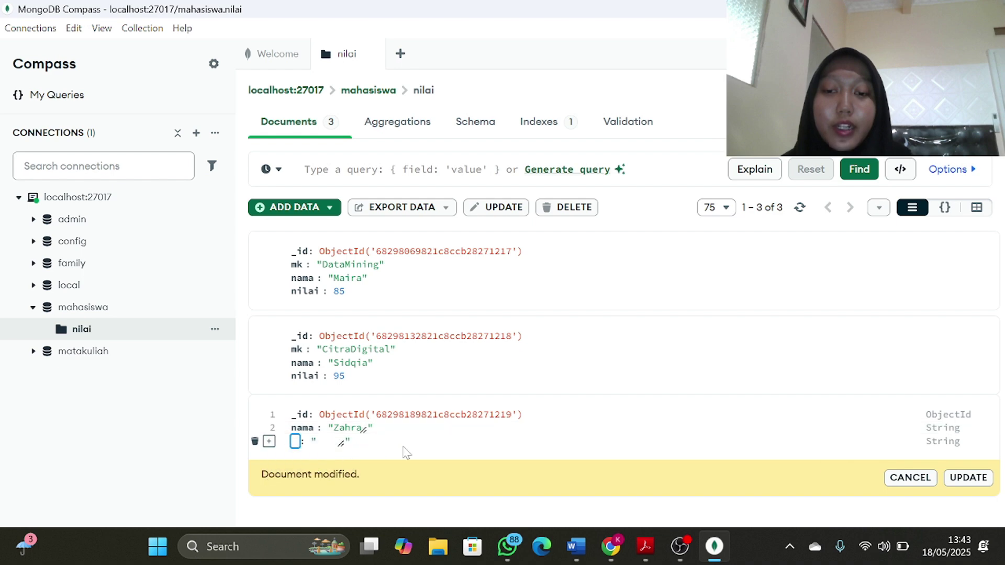
{"action": "type", "text": "mk"}
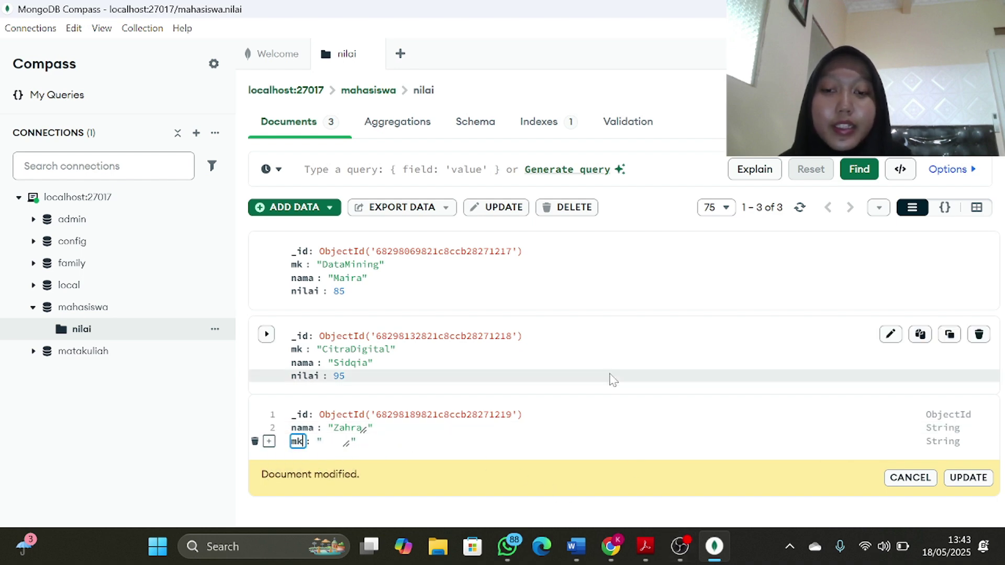
{"action": "left_click", "coordinate": [345, 443]}
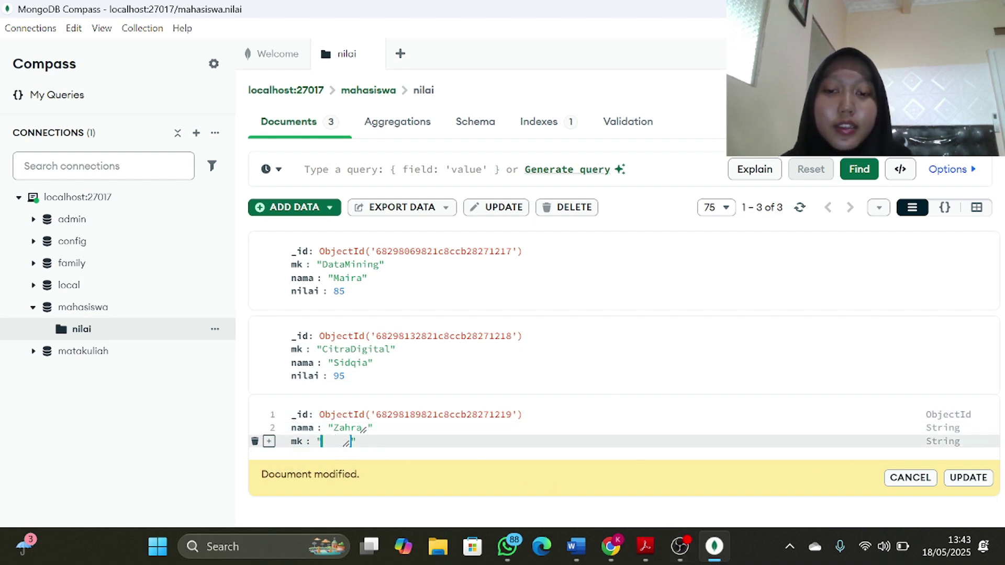
{"action": "left_click", "coordinate": [645, 550]}
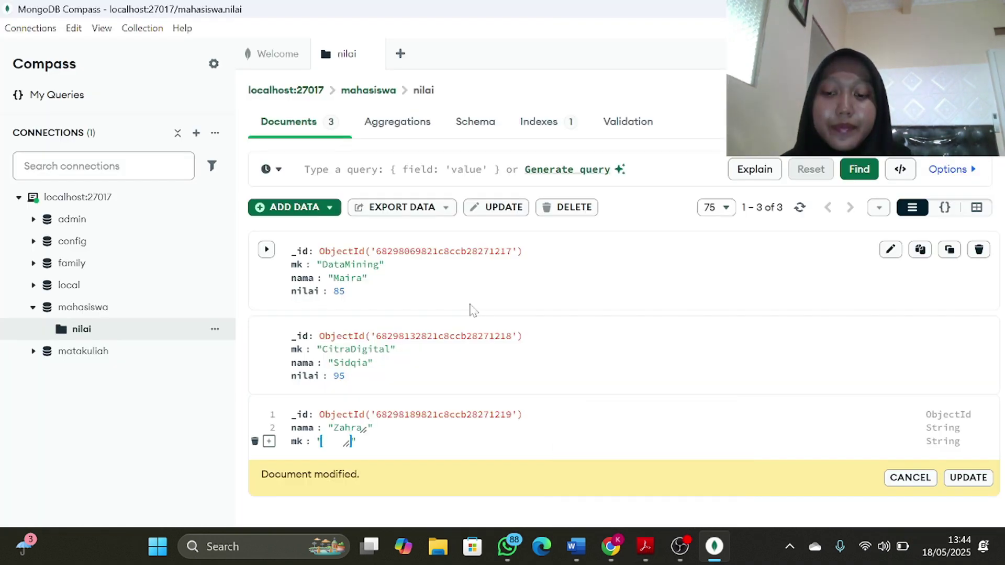
{"action": "type", "text": "Strukt"}
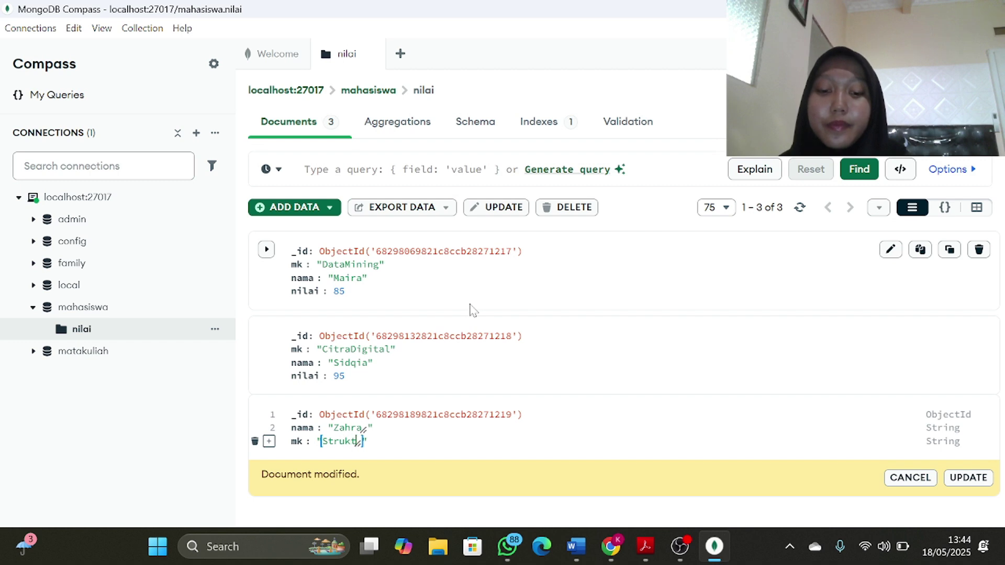
{"action": "type", "text": "urData"}
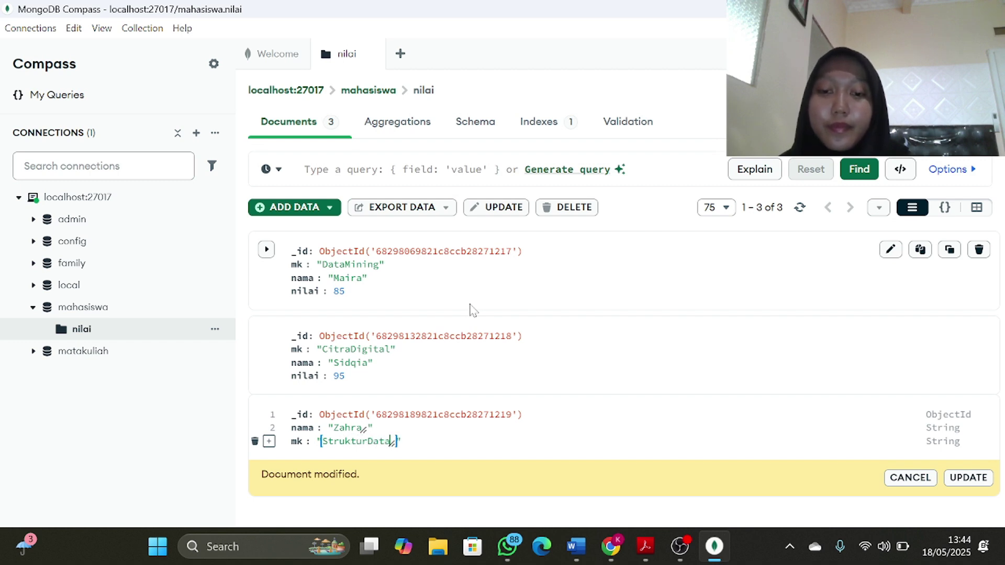
Step: Add a field named nilai after mk in the third document with the PDF's value 85, and save the update
{"action": "left_click", "coordinate": [270, 442]}
{"action": "left_click", "coordinate": [292, 479]}
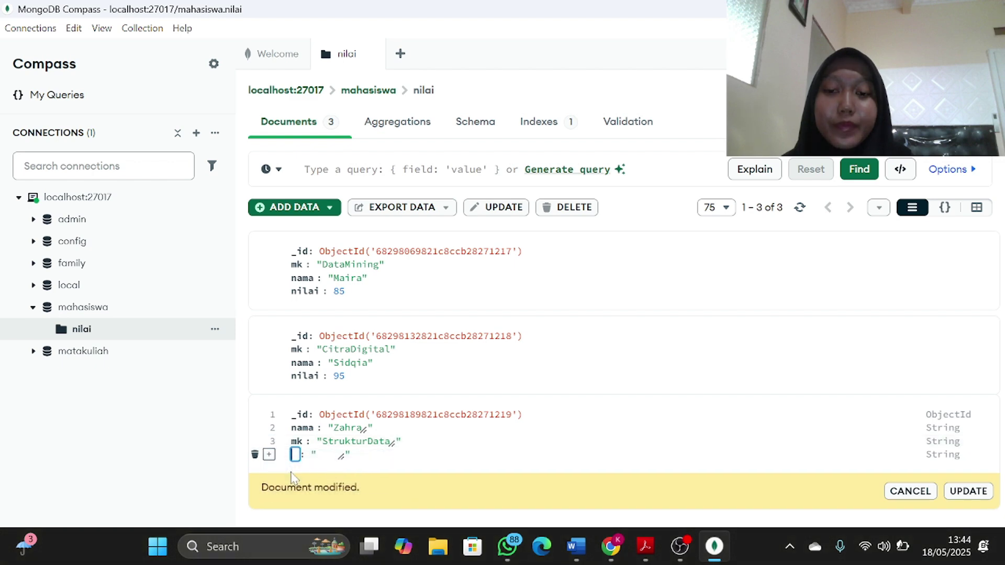
{"action": "type", "text": "nilai"}
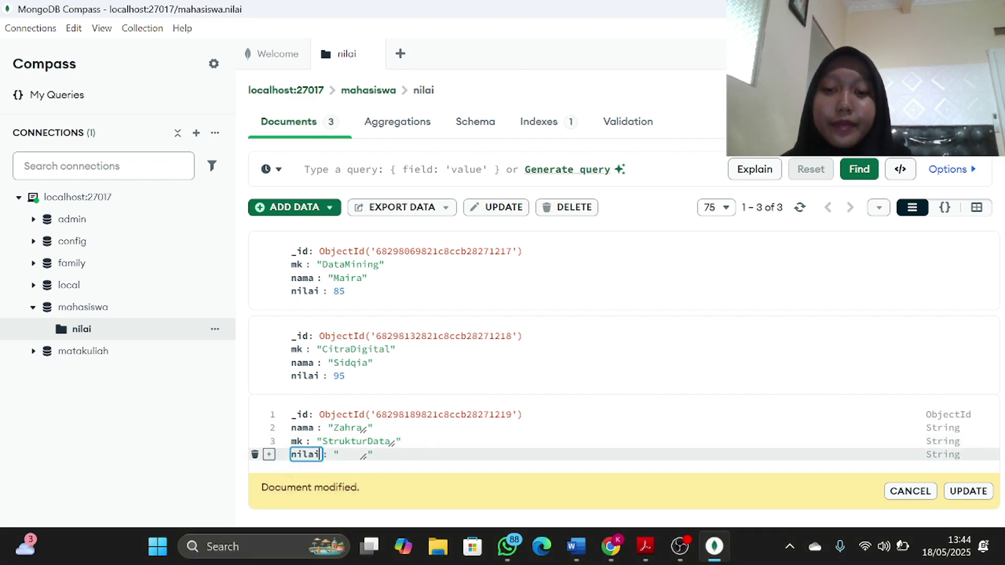
{"action": "key", "text": "Tab"}
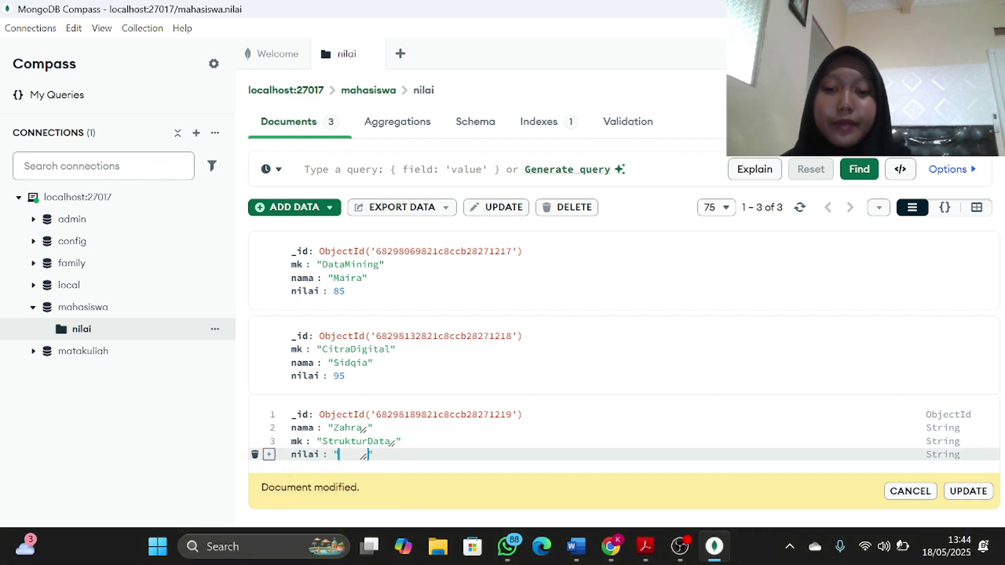
{"action": "mouse_move", "coordinate": [648, 561]}
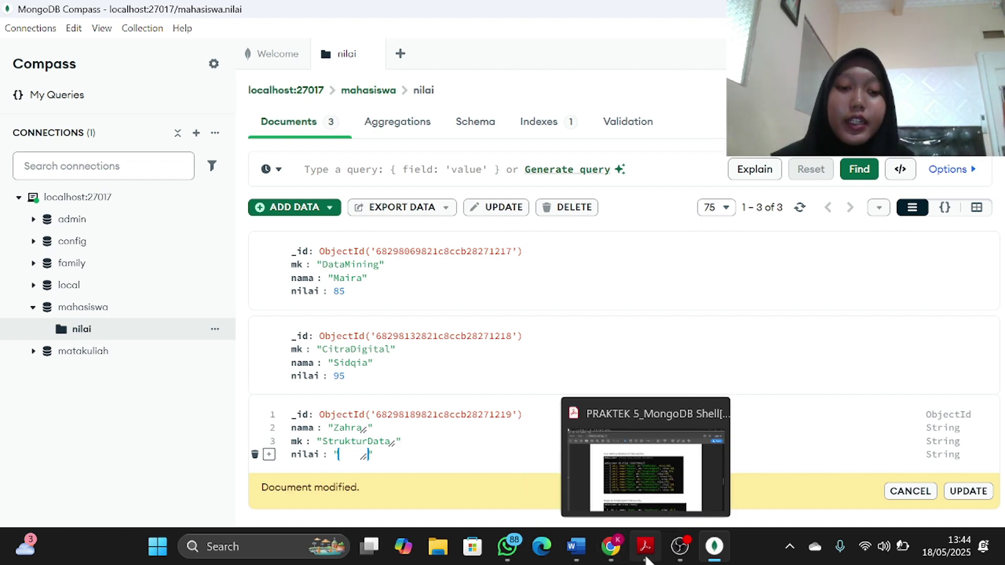
{"action": "mouse_move", "coordinate": [664, 495]}
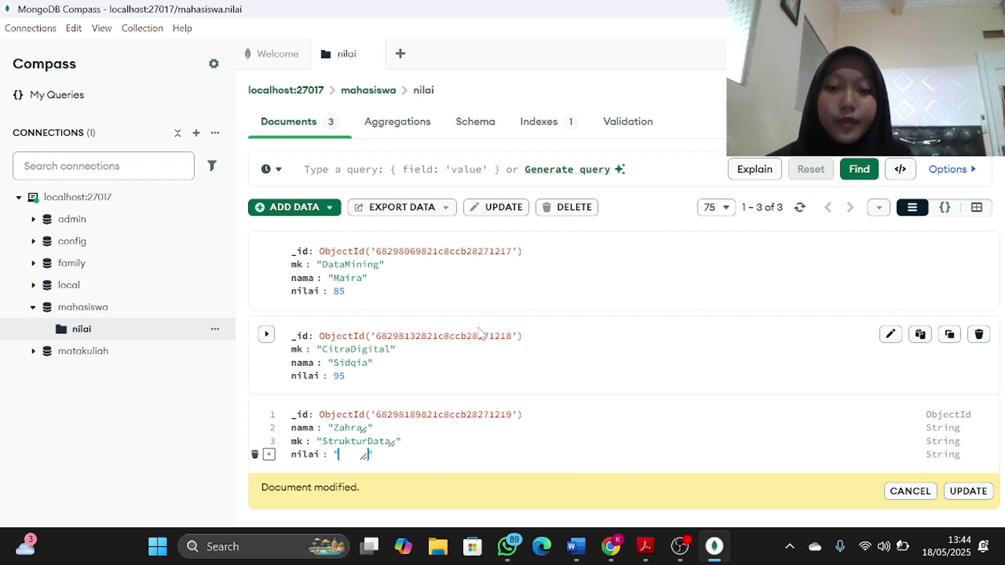
{"action": "type", "text": "85"}
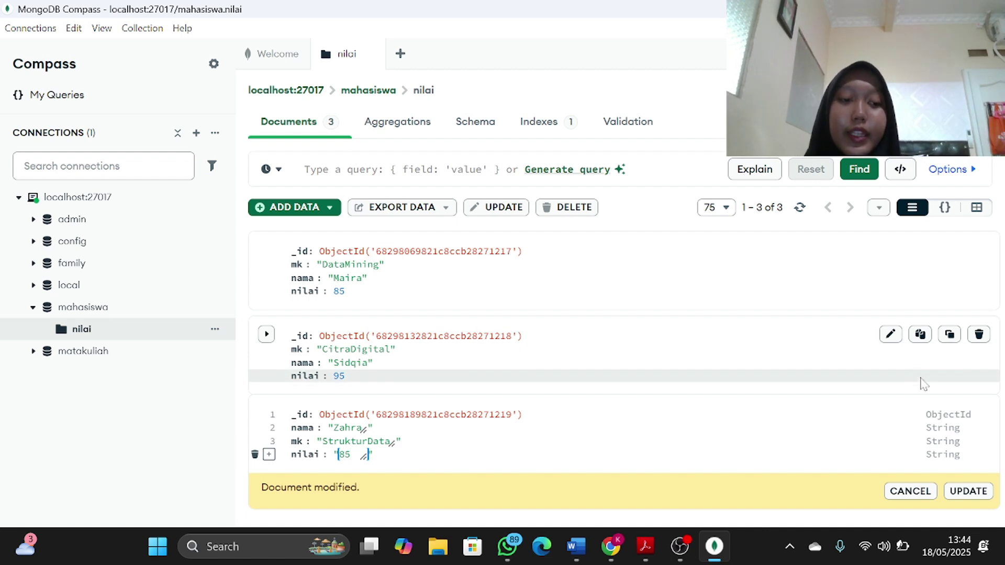
{"action": "left_click", "coordinate": [963, 496]}
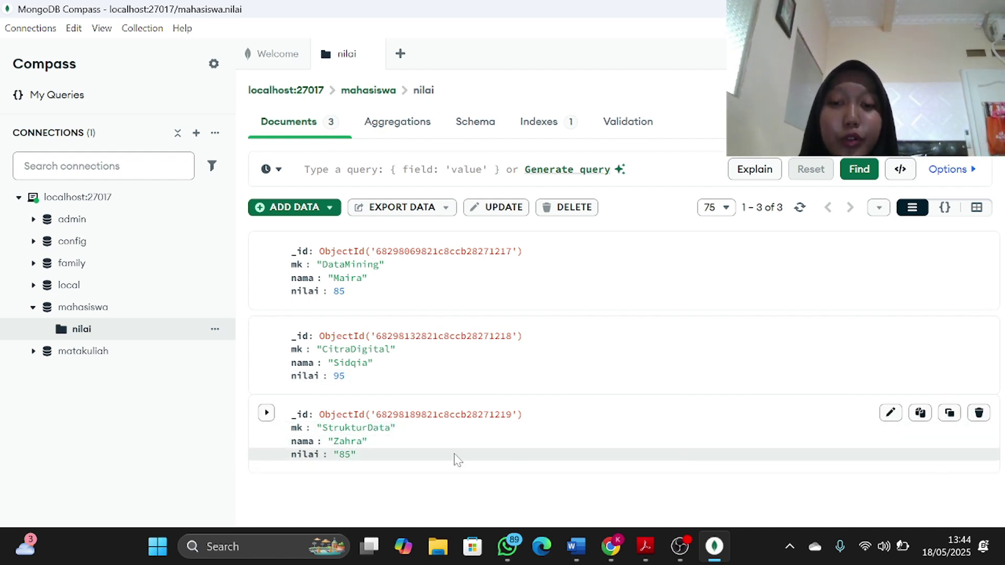
Step: Change the third document's nilai data type to Int32 and save the update
{"action": "left_click", "coordinate": [891, 414]}
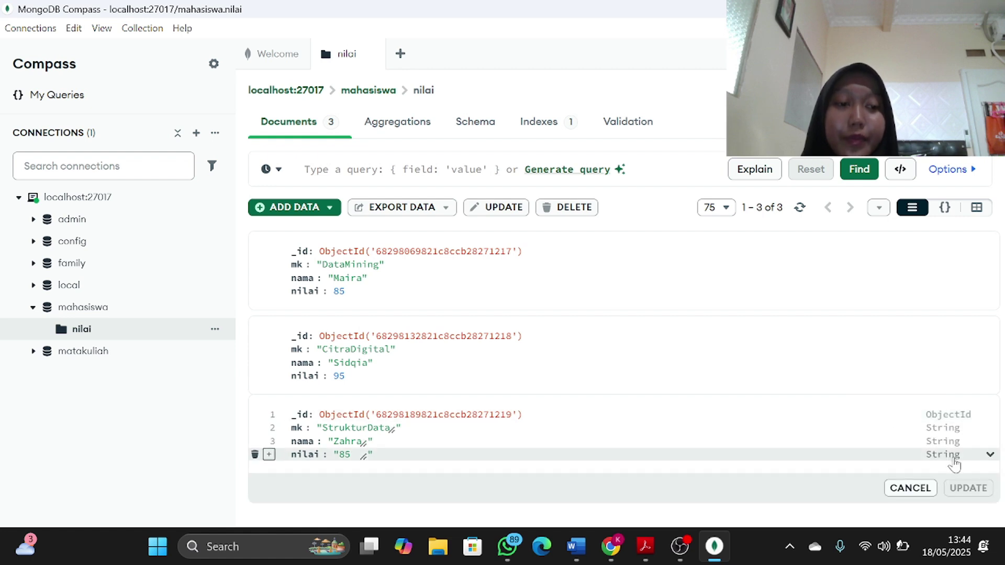
{"action": "left_click", "coordinate": [991, 455]}
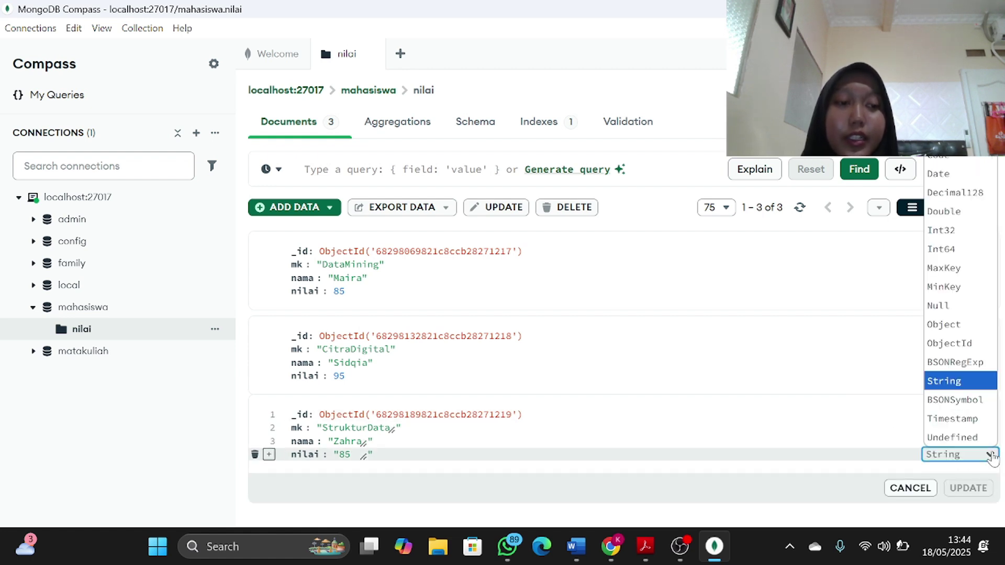
{"action": "left_click", "coordinate": [969, 230]}
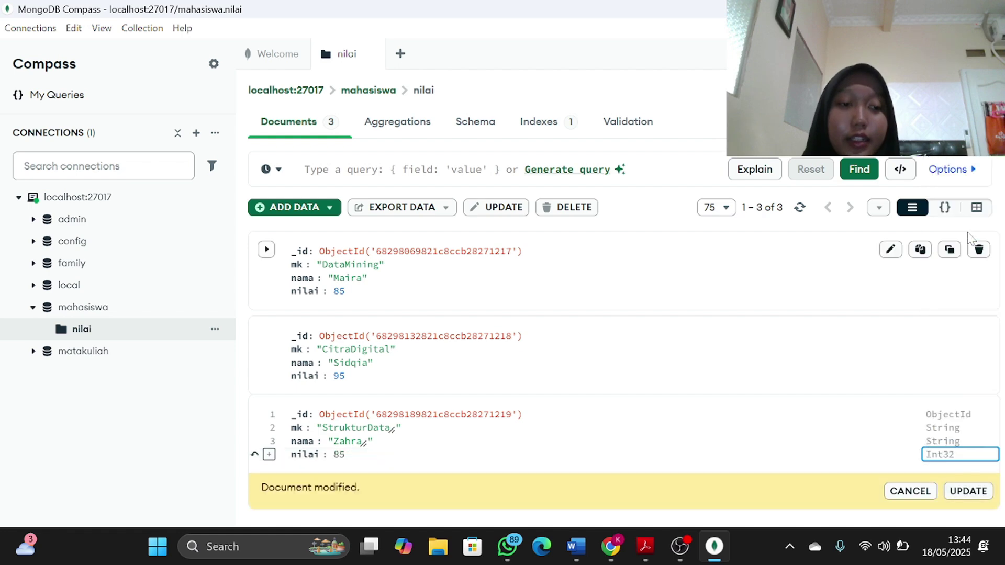
{"action": "left_click", "coordinate": [955, 494]}
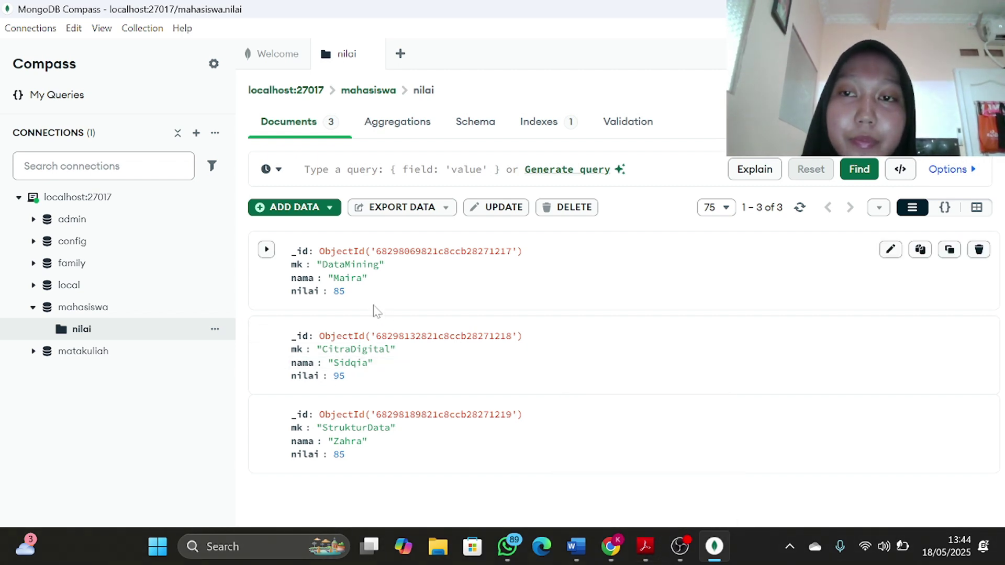
Step: Insert a fourth document containing only the default _id into the nilai collection
{"action": "left_click", "coordinate": [316, 207]}
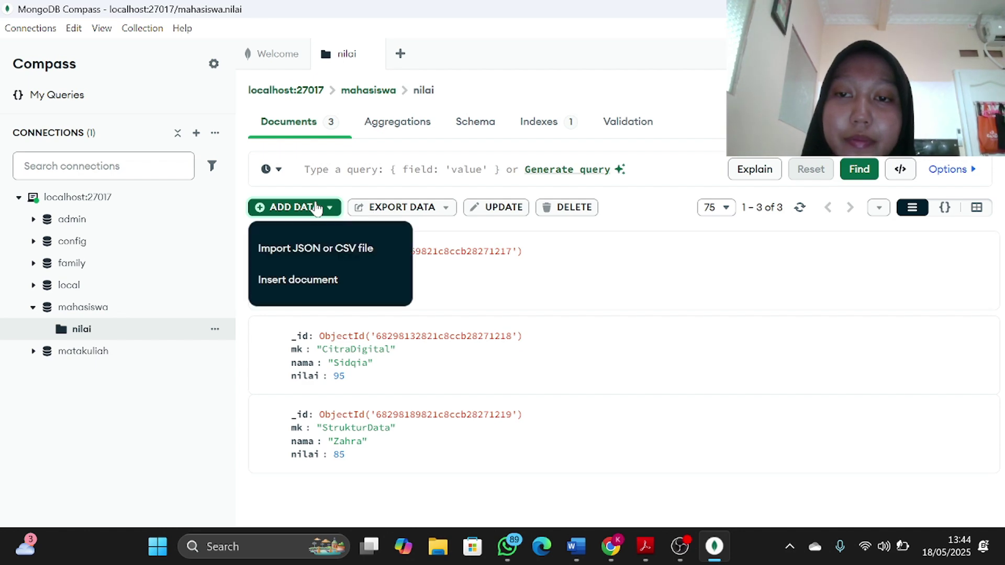
{"action": "left_click", "coordinate": [314, 283]}
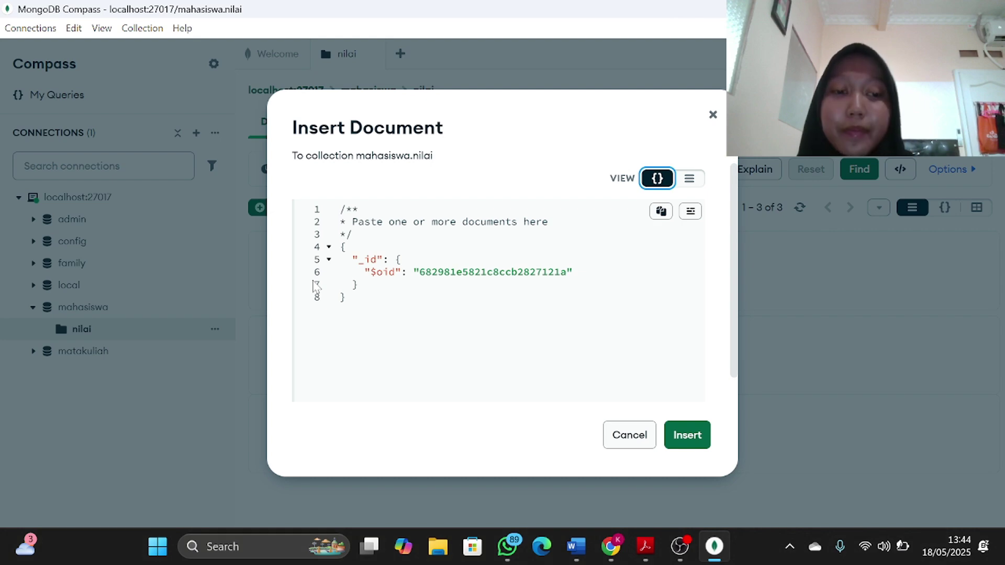
{"action": "left_click", "coordinate": [682, 435]}
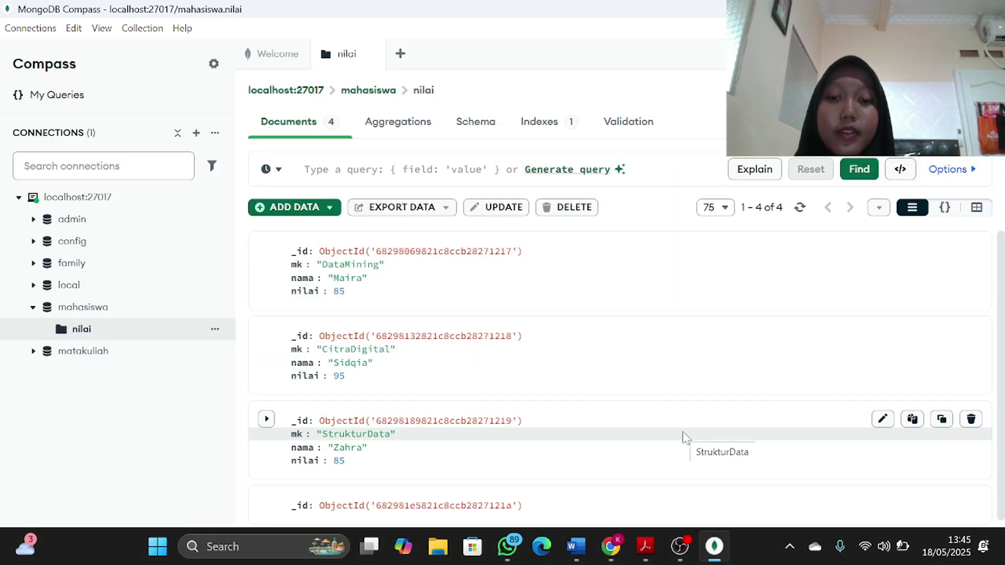
Step: Edit the fourth document and add a nama field after _id holding the student name from the PDF's fourth record
{"action": "scroll", "coordinate": [682, 435], "scroll_direction": "down", "scroll_amount": 1}
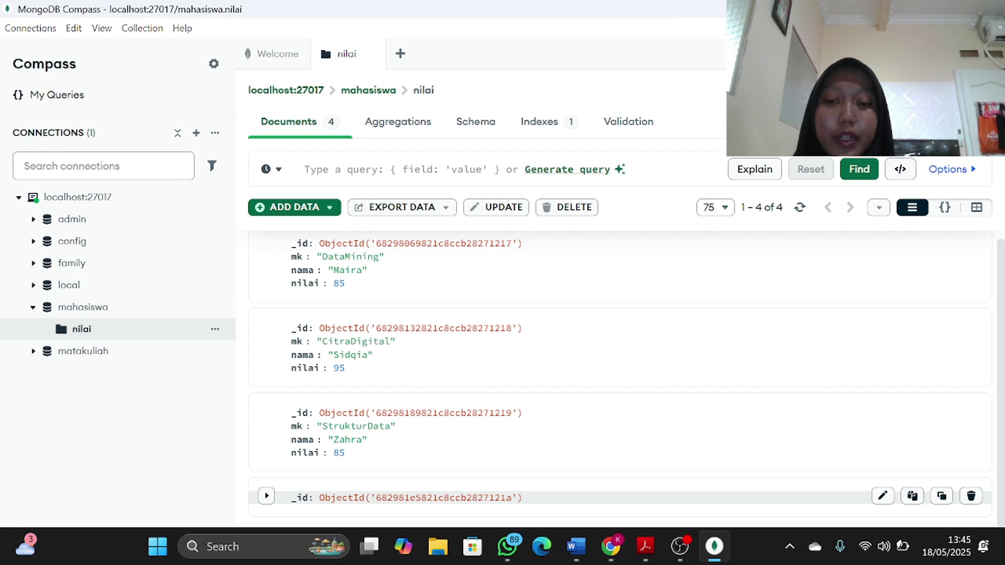
{"action": "left_click", "coordinate": [883, 498]}
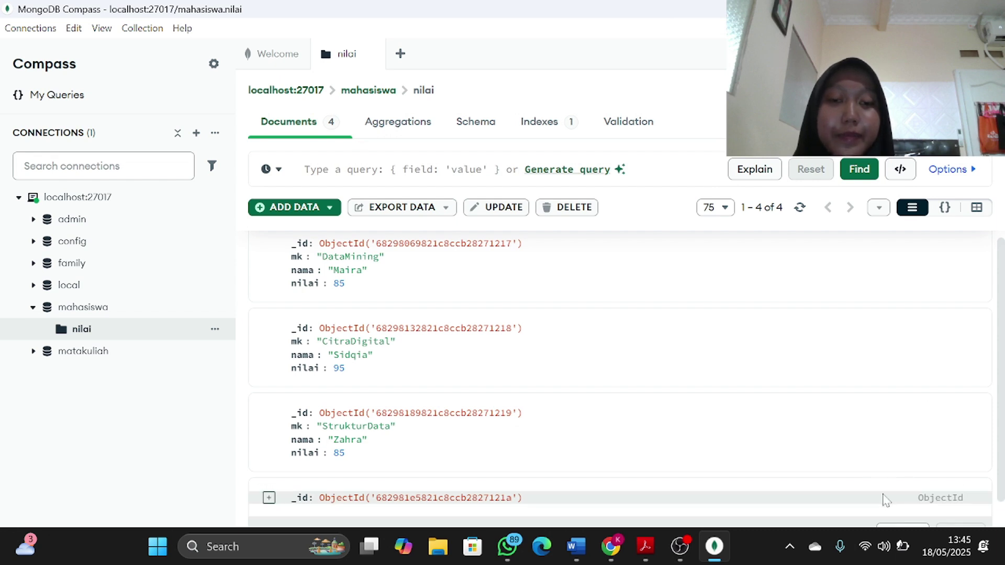
{"action": "scroll", "coordinate": [522, 394], "scroll_direction": "down", "scroll_amount": 1}
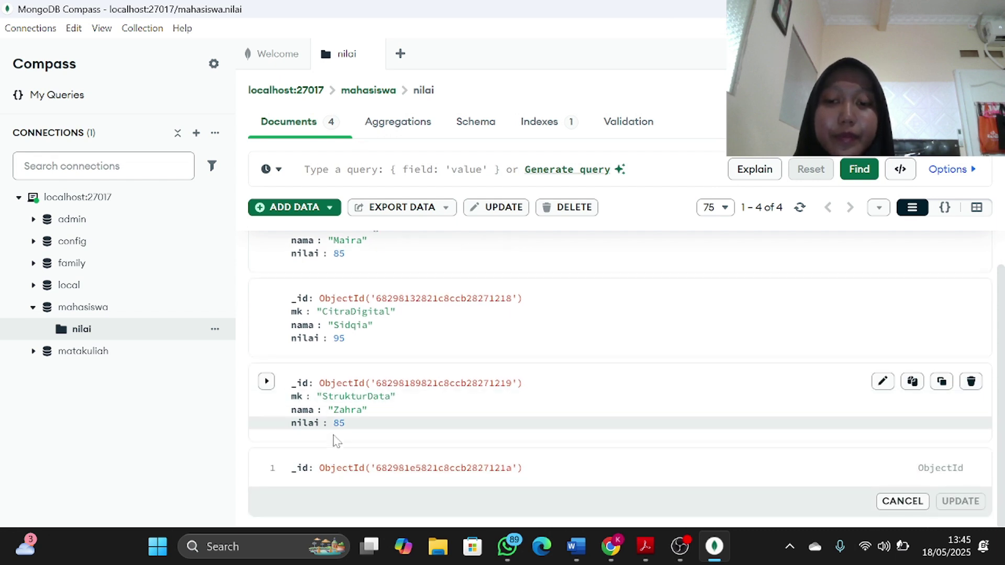
{"action": "left_click", "coordinate": [269, 469]}
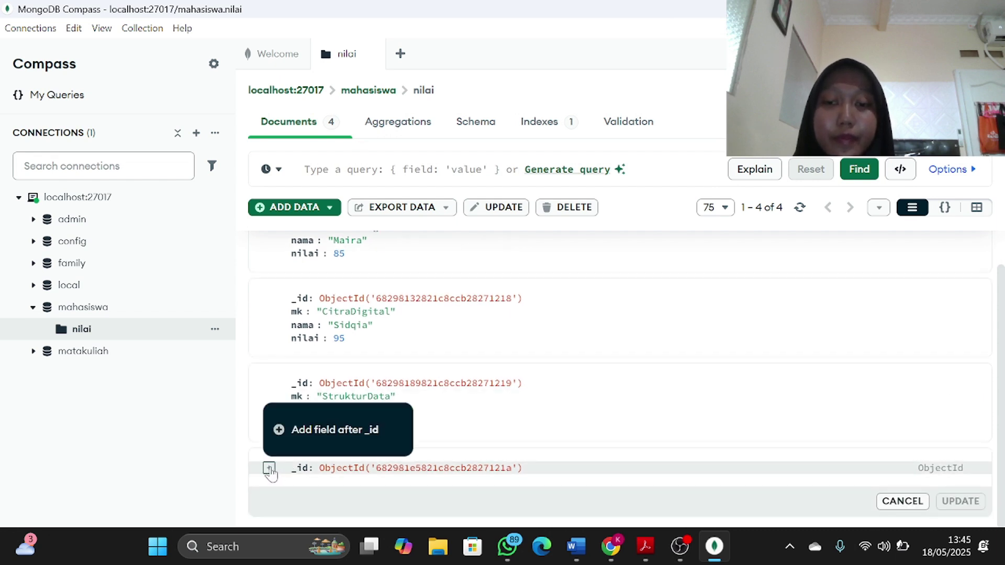
{"action": "left_click", "coordinate": [304, 435]}
{"action": "type", "text": "nama"}
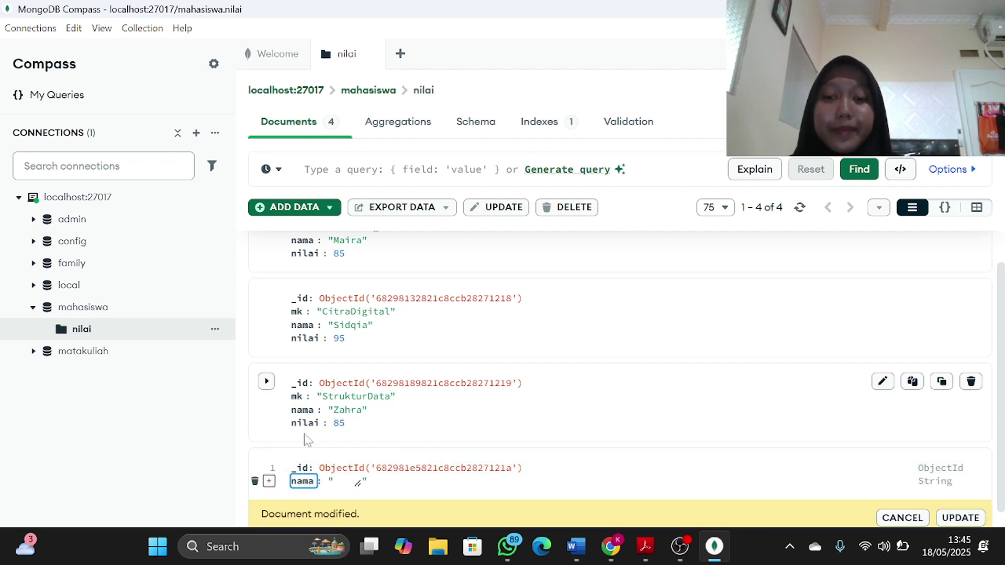
{"action": "key", "text": "Tab"}
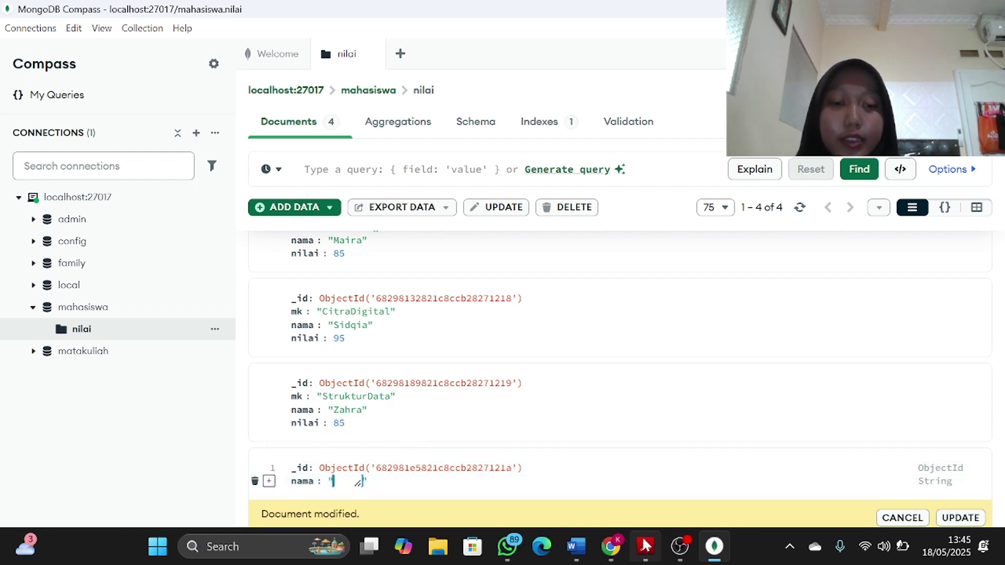
{"action": "mouse_move", "coordinate": [645, 547]}
{"action": "mouse_move", "coordinate": [649, 487]}
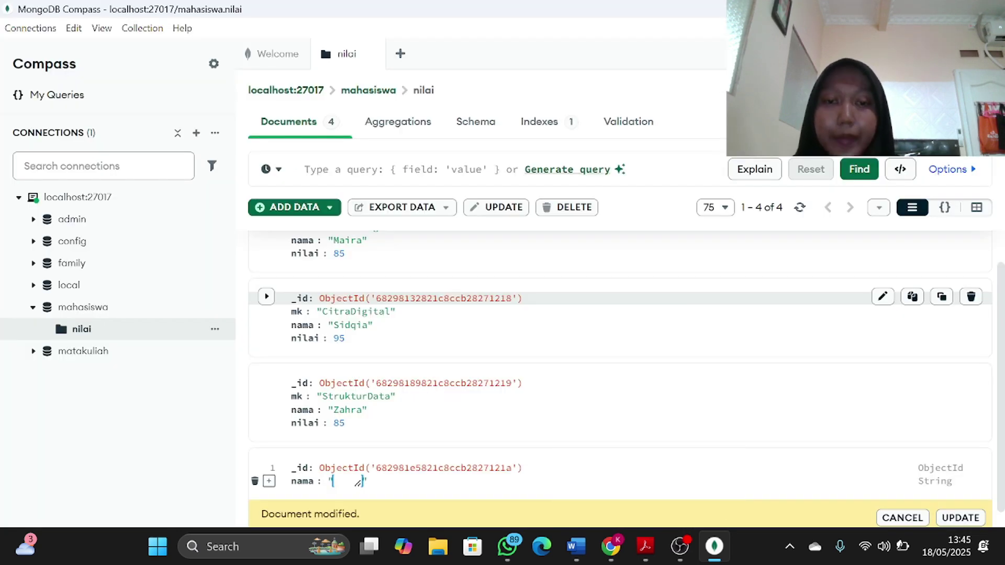
{"action": "type", "text": "Kiki"}
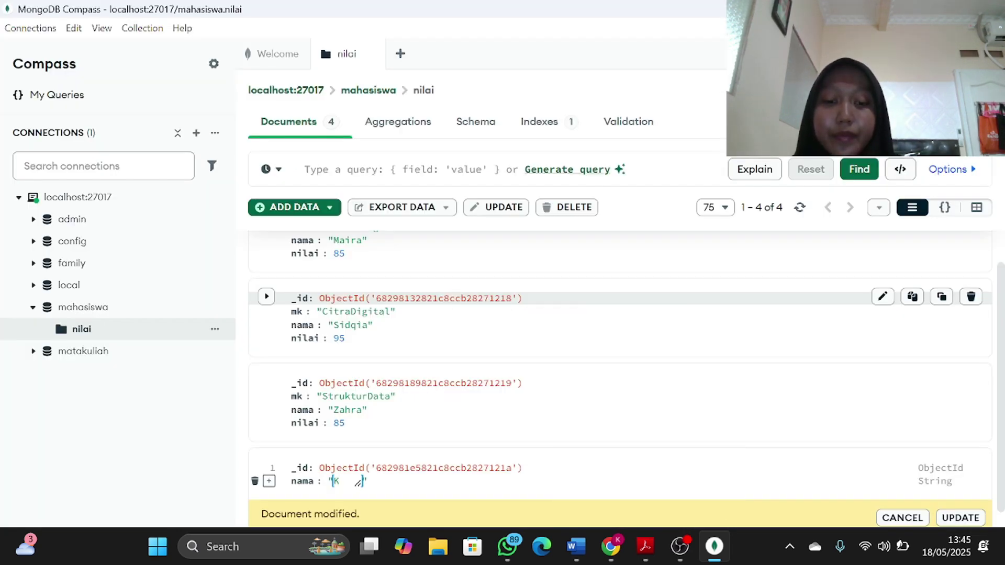
Step: Add a field named mk after nama in the fourth document with the PDF's value DataMining
{"action": "left_click", "coordinate": [269, 482]}
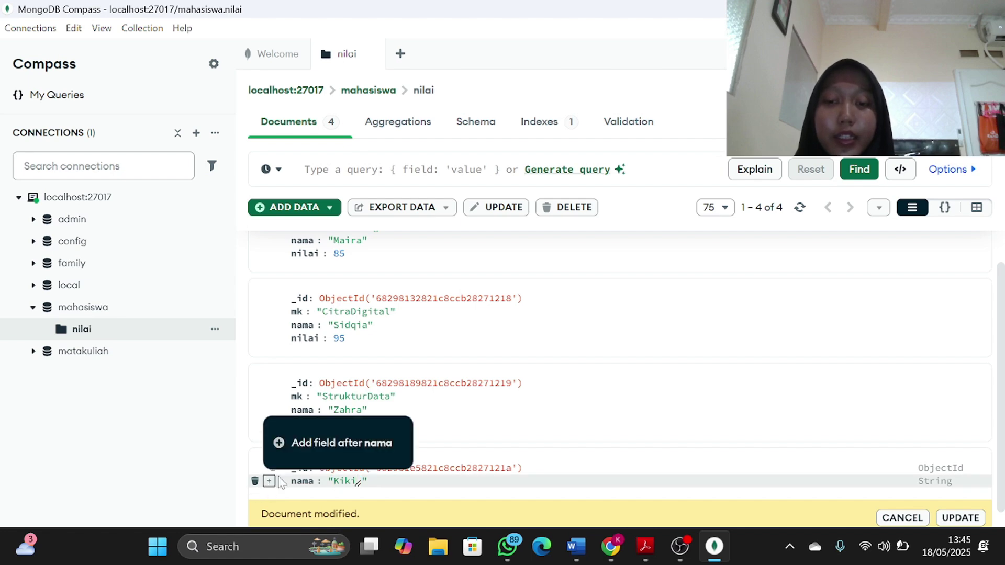
{"action": "left_click", "coordinate": [307, 446]}
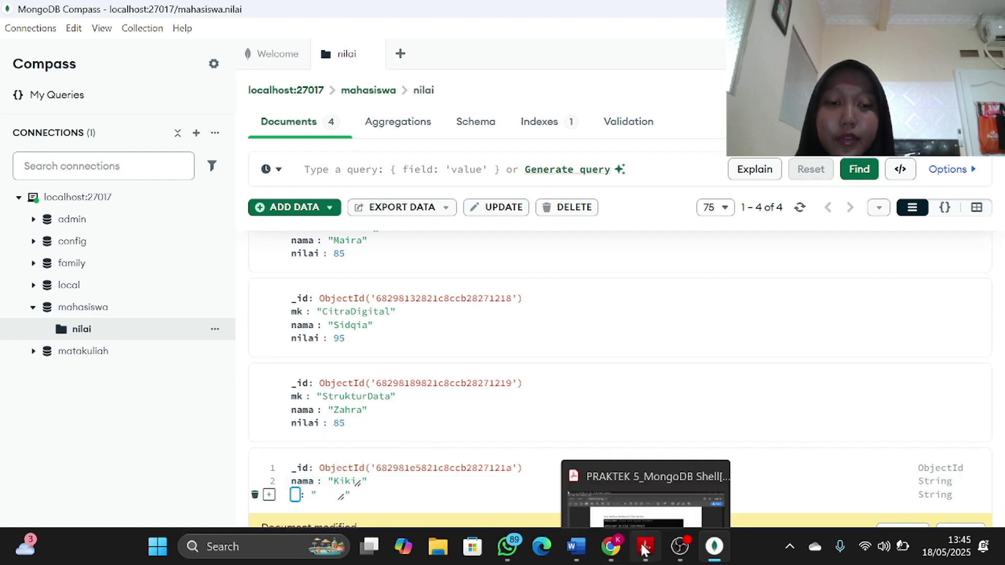
{"action": "left_click", "coordinate": [635, 474]}
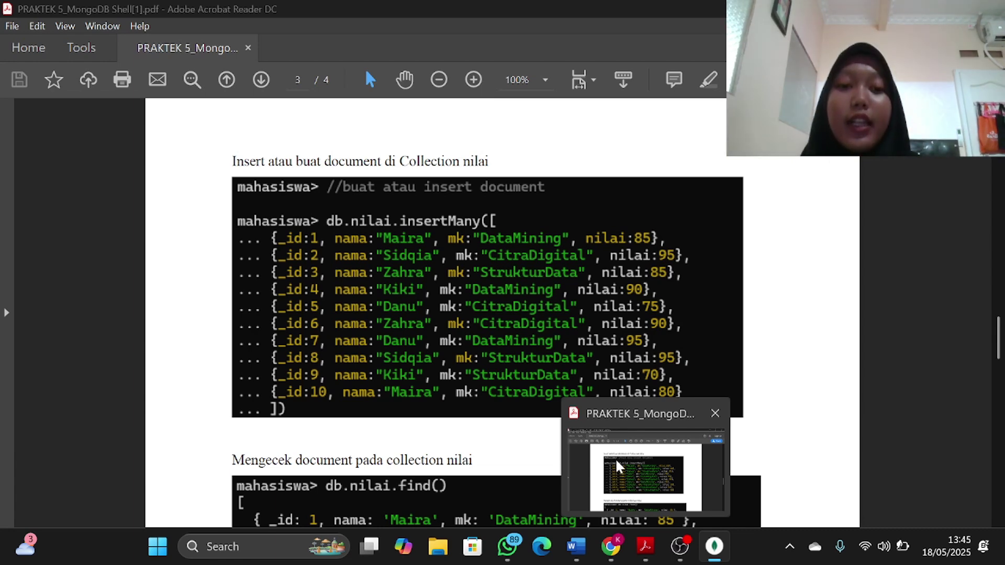
{"action": "left_click", "coordinate": [617, 455]}
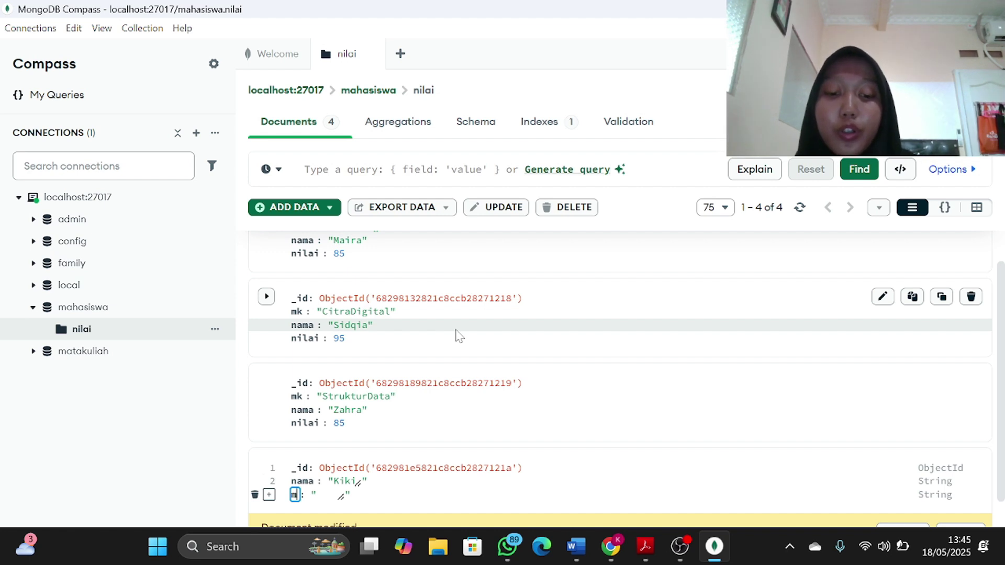
{"action": "type", "text": "k"}
{"action": "key", "text": "Tab"}
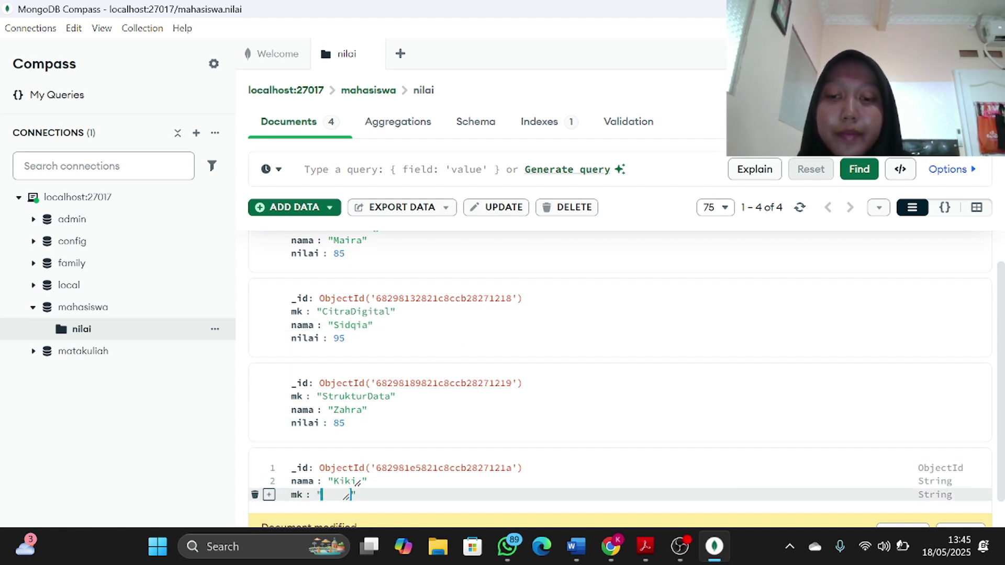
{"action": "type", "text": "DataMining"}
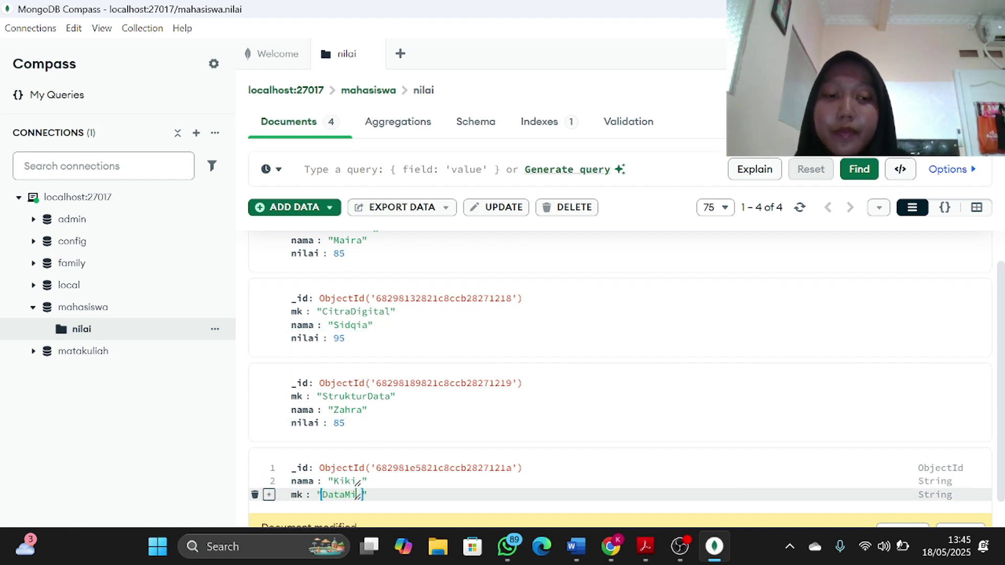
Step: Add a nilai field after mk in the fourth document with the PDF's value 90 and data type Int32
{"action": "left_click", "coordinate": [270, 495]}
{"action": "left_click", "coordinate": [304, 459]}
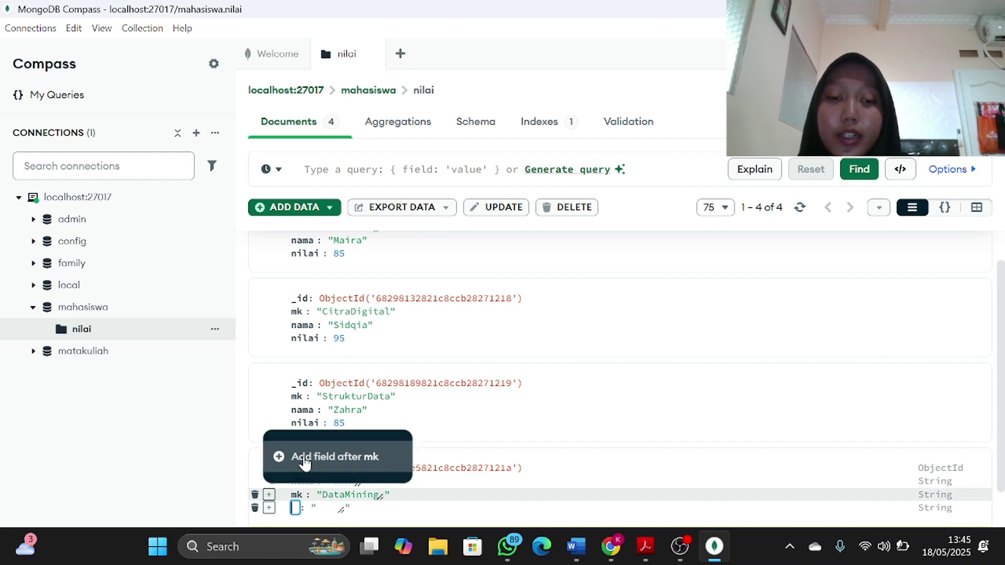
{"action": "mouse_move", "coordinate": [645, 546]}
{"action": "mouse_move", "coordinate": [681, 479]}
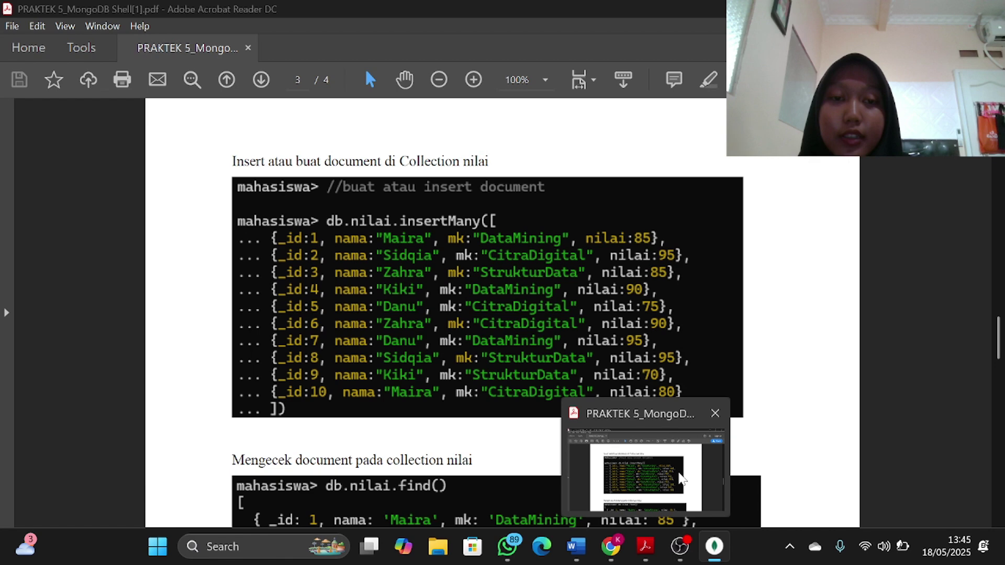
{"action": "type", "text": "n"}
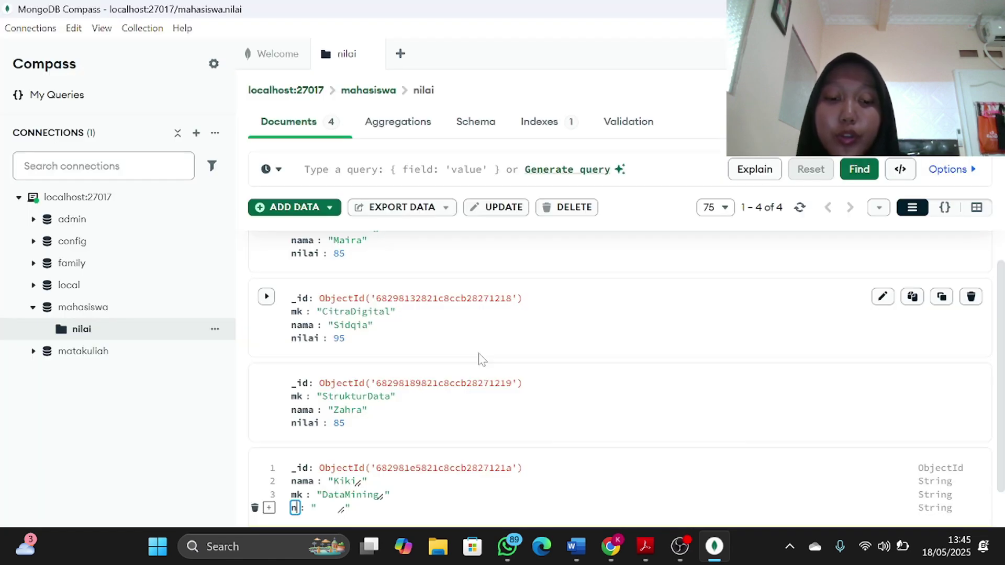
{"action": "type", "text": "ilai"}
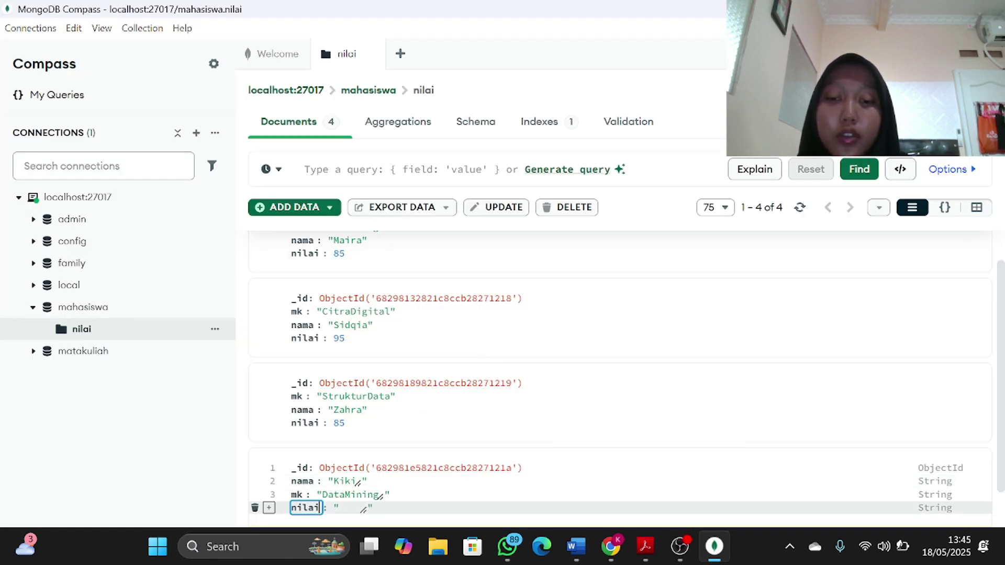
{"action": "key", "text": "Tab"}
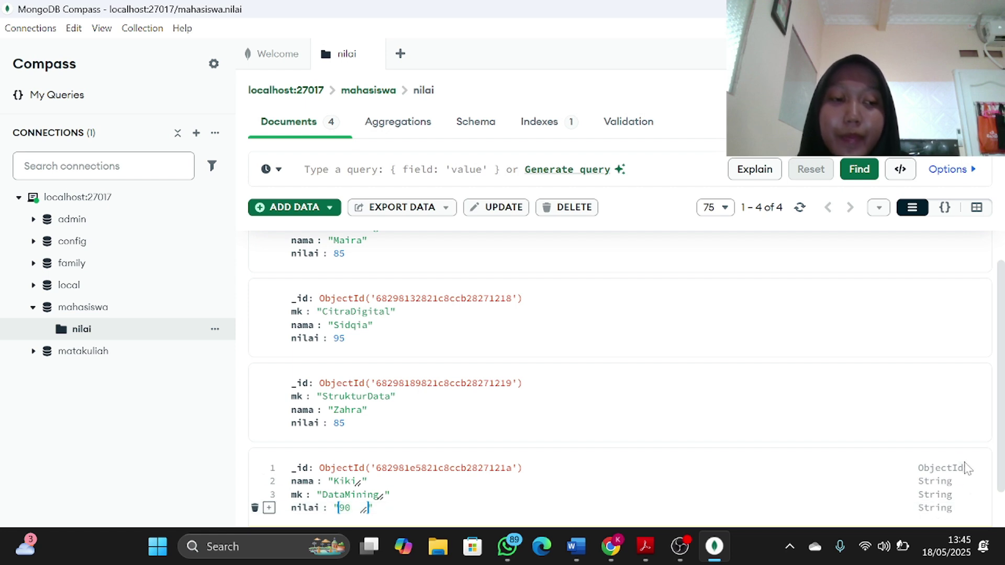
{"action": "left_click", "coordinate": [978, 509]}
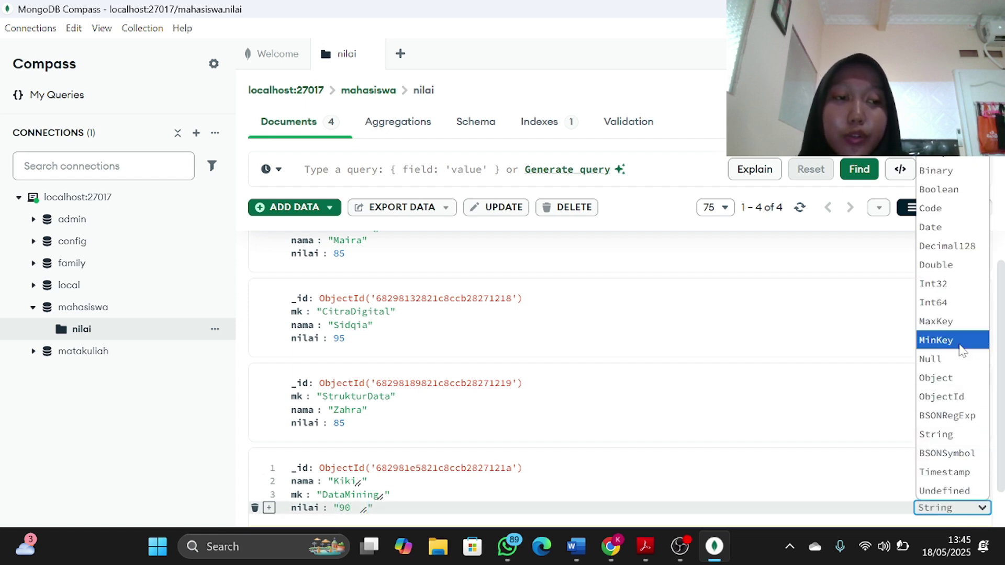
{"action": "left_click", "coordinate": [954, 293]}
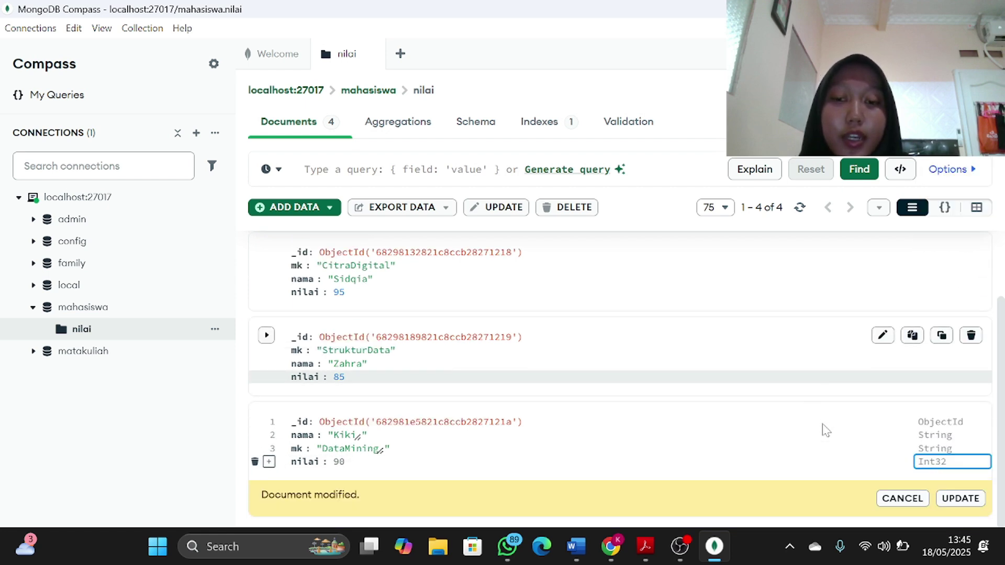
Step: Save the fourth document's changes and insert a fifth document containing only the default _id into the nilai collection
{"action": "left_click", "coordinate": [960, 498]}
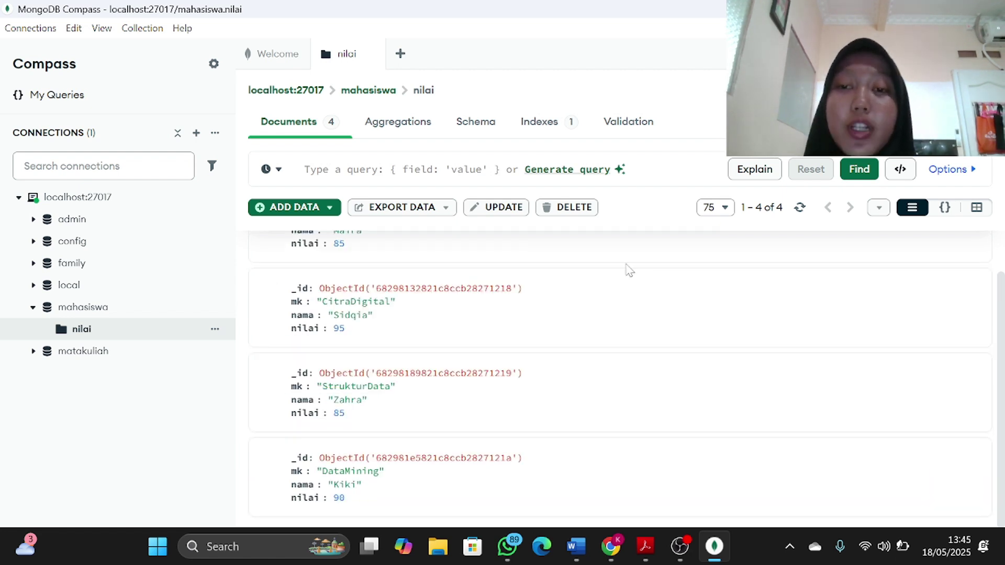
{"action": "left_click", "coordinate": [305, 212]}
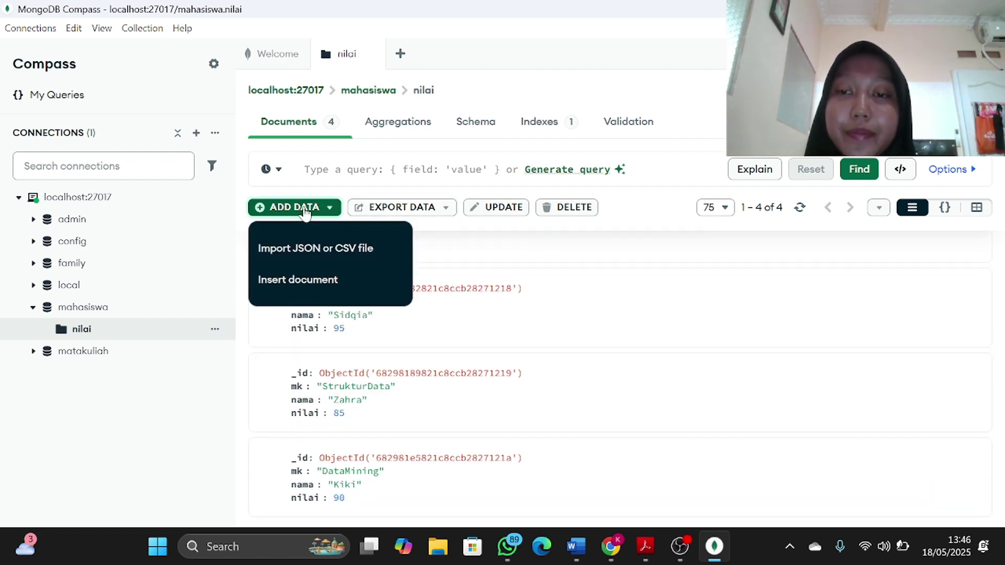
{"action": "left_click", "coordinate": [312, 280]}
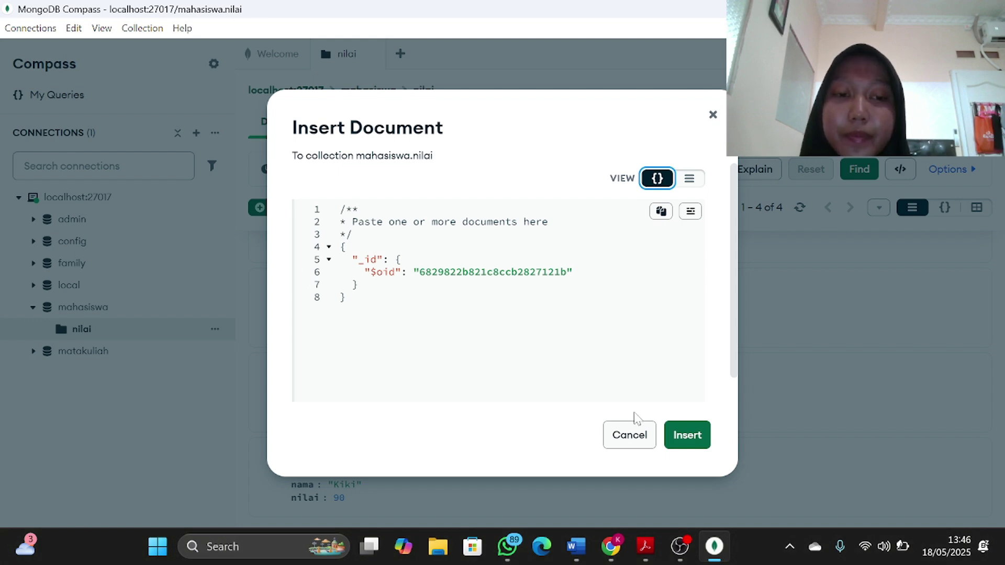
{"action": "left_click", "coordinate": [680, 438]}
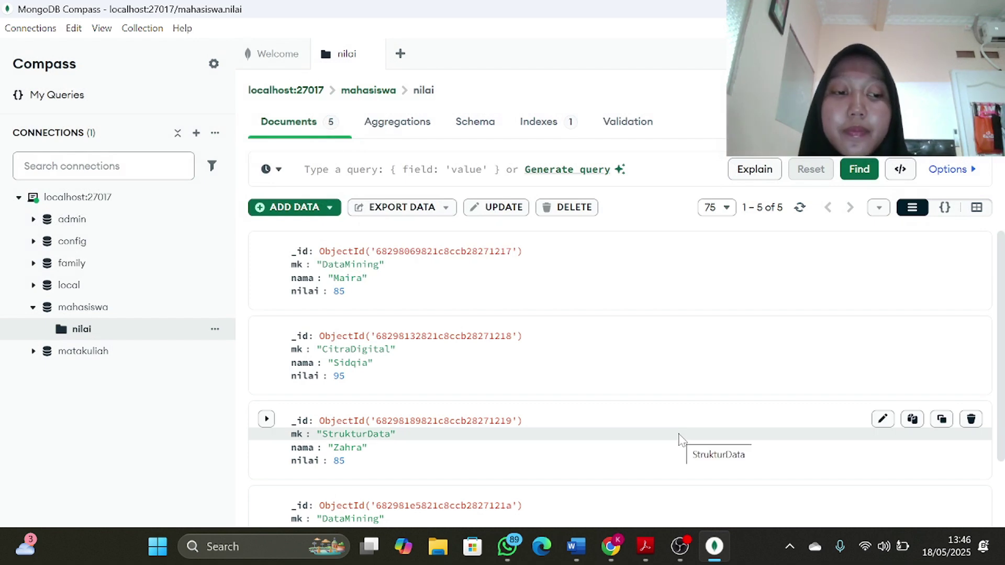
Step: Edit the fifth document and add a nama field after _id holding the student name from the PDF's fifth record
{"action": "scroll", "coordinate": [680, 439], "scroll_direction": "down", "scroll_amount": 2}
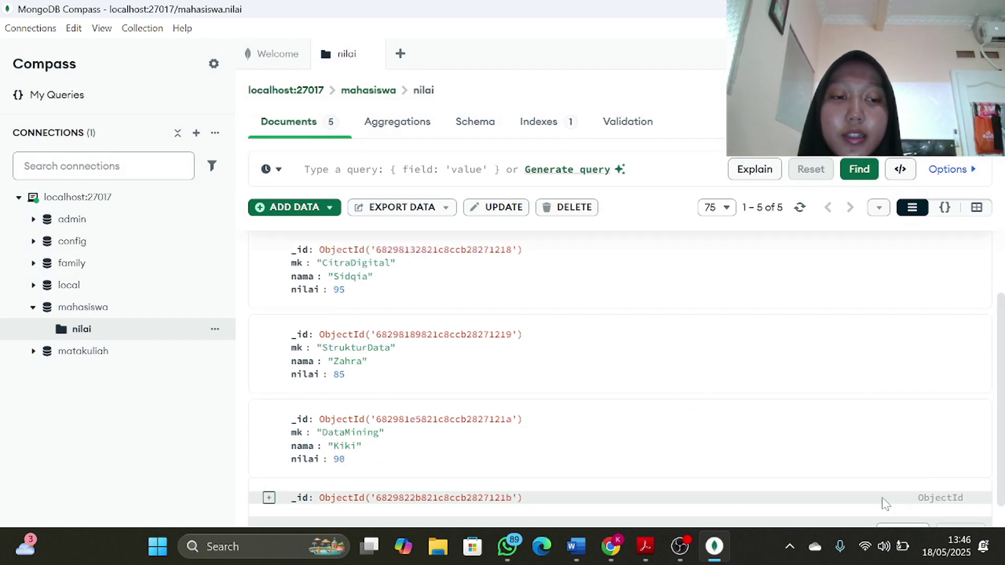
{"action": "scroll", "coordinate": [562, 456], "scroll_direction": "down", "scroll_amount": 1}
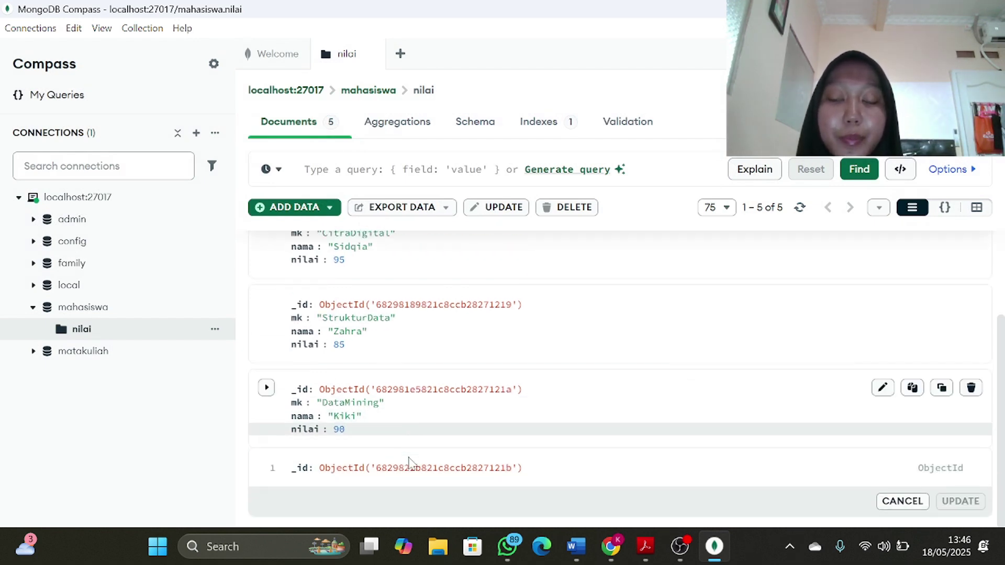
{"action": "left_click", "coordinate": [269, 470]}
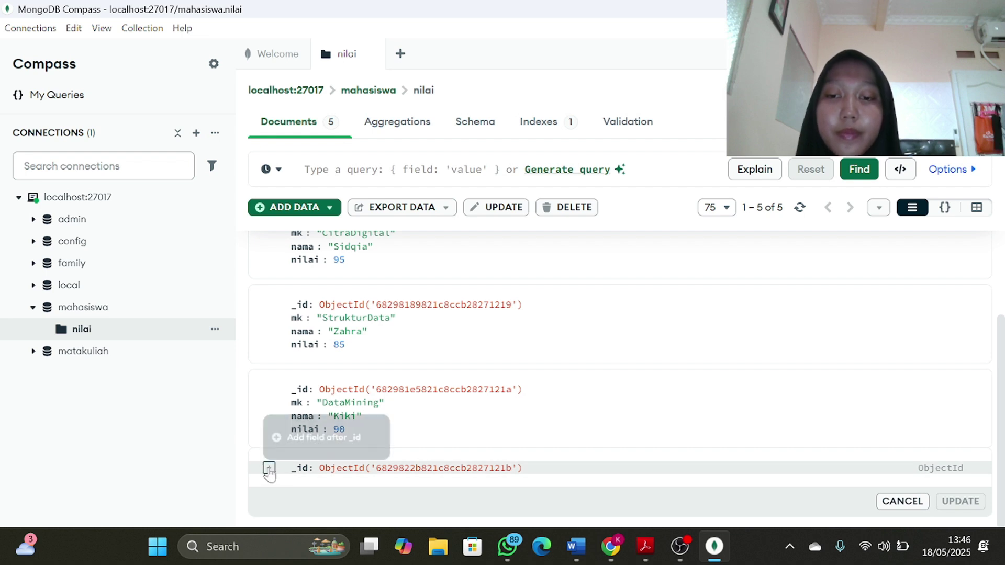
{"action": "left_click", "coordinate": [300, 435]}
{"action": "type", "text": "nama"}
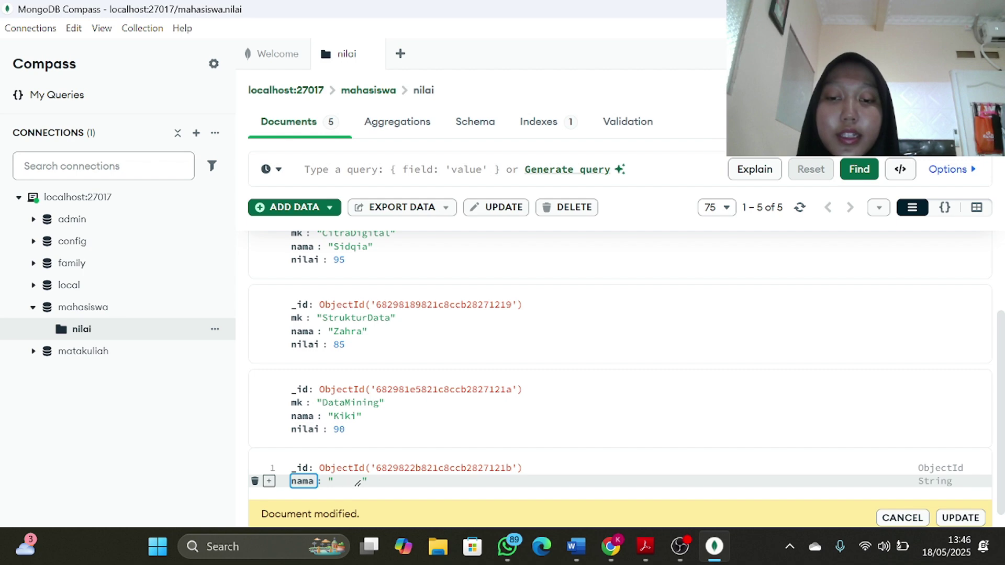
{"action": "left_click", "coordinate": [645, 545]}
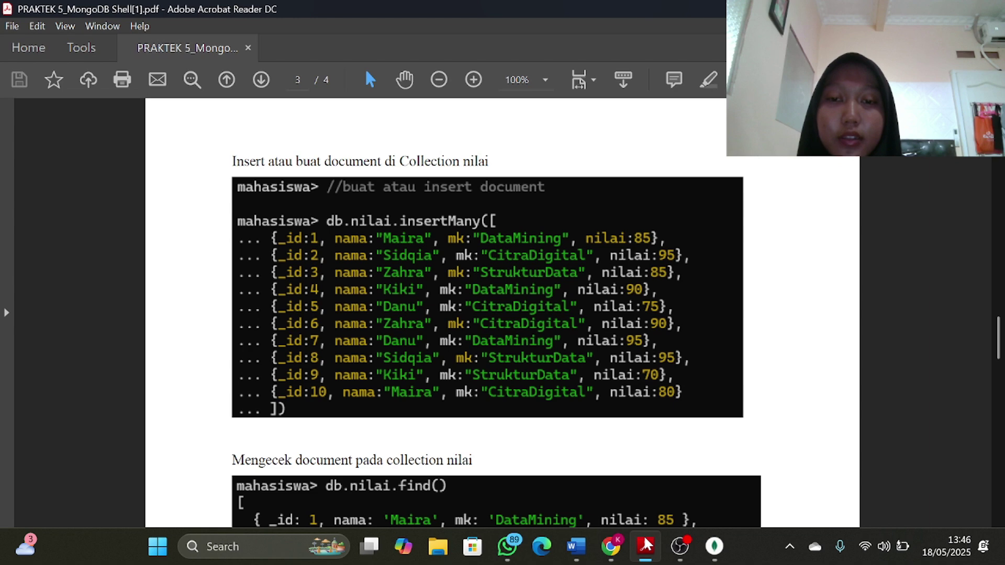
{"action": "mouse_move", "coordinate": [690, 556]}
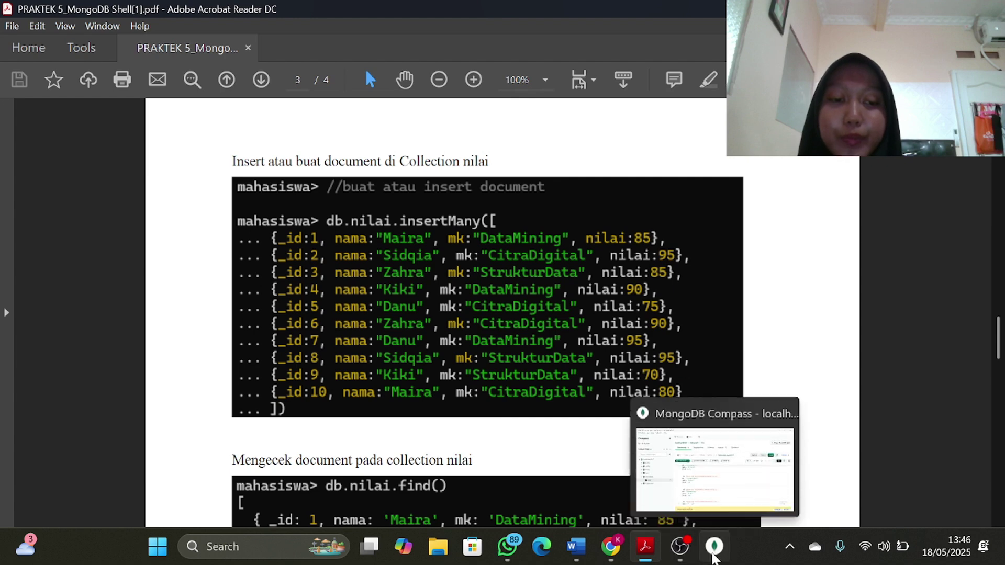
{"action": "left_click", "coordinate": [714, 547]}
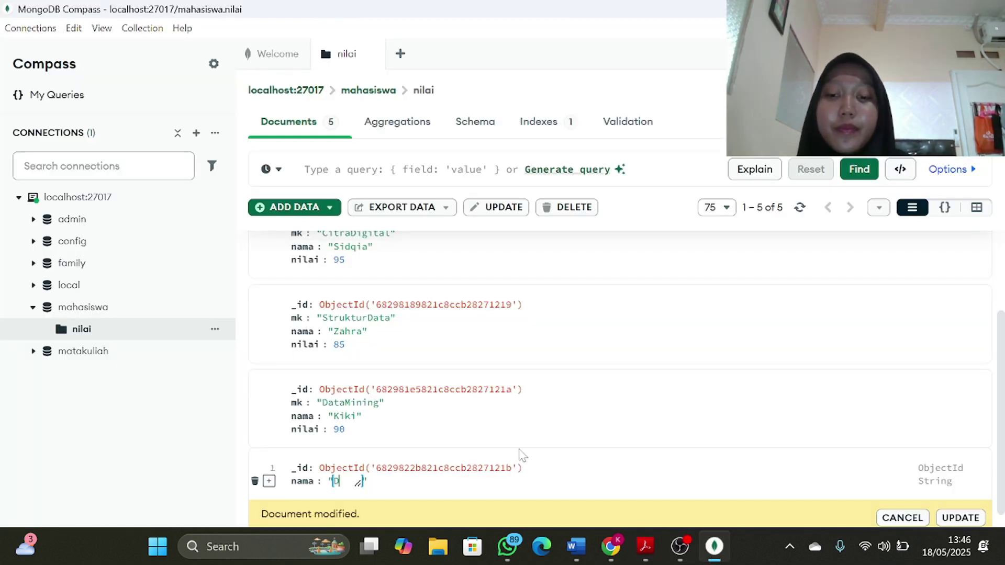
Step: Add a field named mk after nama in the fifth document with the PDF's value CitraDigital
{"action": "left_click", "coordinate": [270, 485]}
{"action": "left_click", "coordinate": [295, 459]}
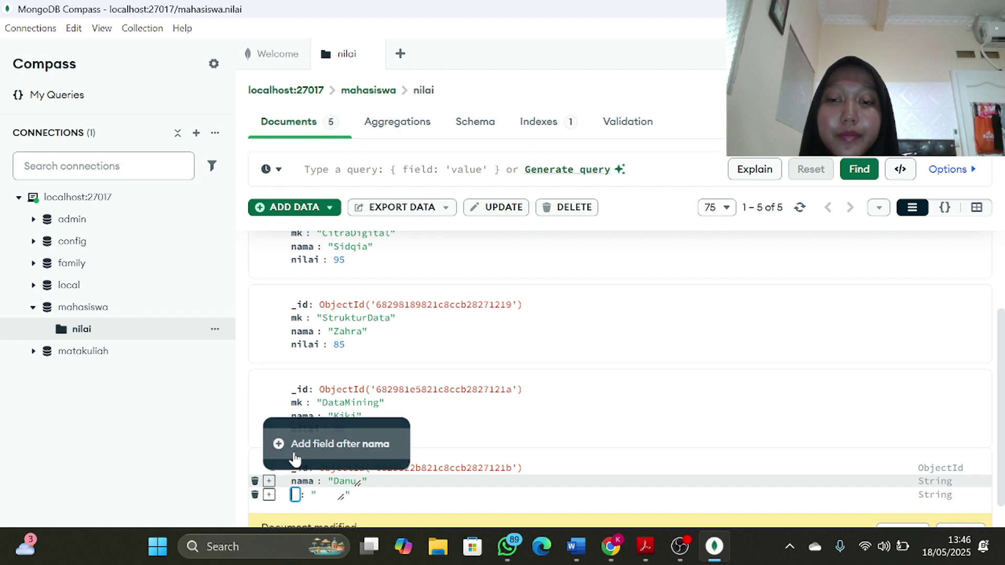
{"action": "type", "text": "mk"}
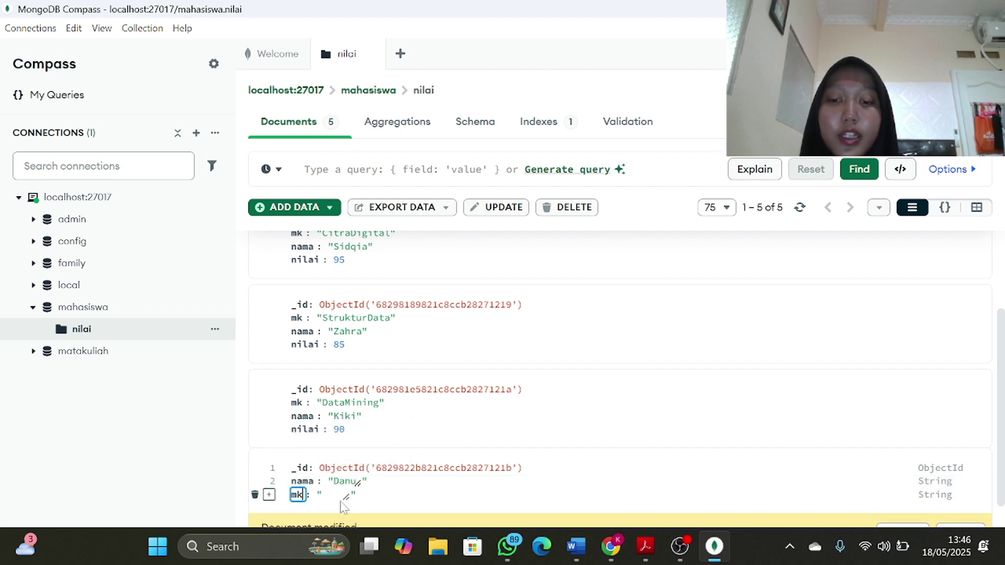
{"action": "key", "text": "Tab"}
{"action": "mouse_move", "coordinate": [646, 549]}
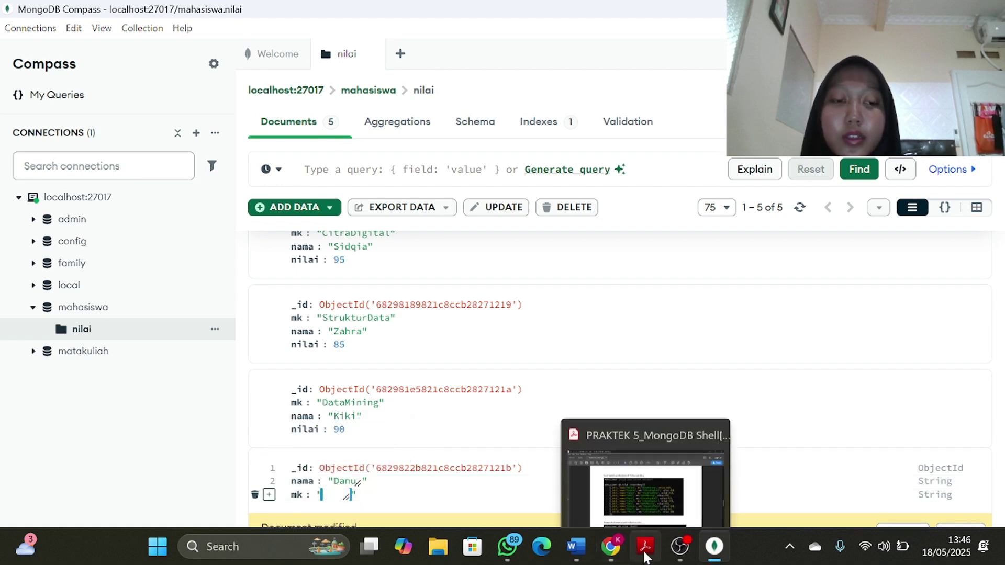
{"action": "left_click", "coordinate": [647, 497]}
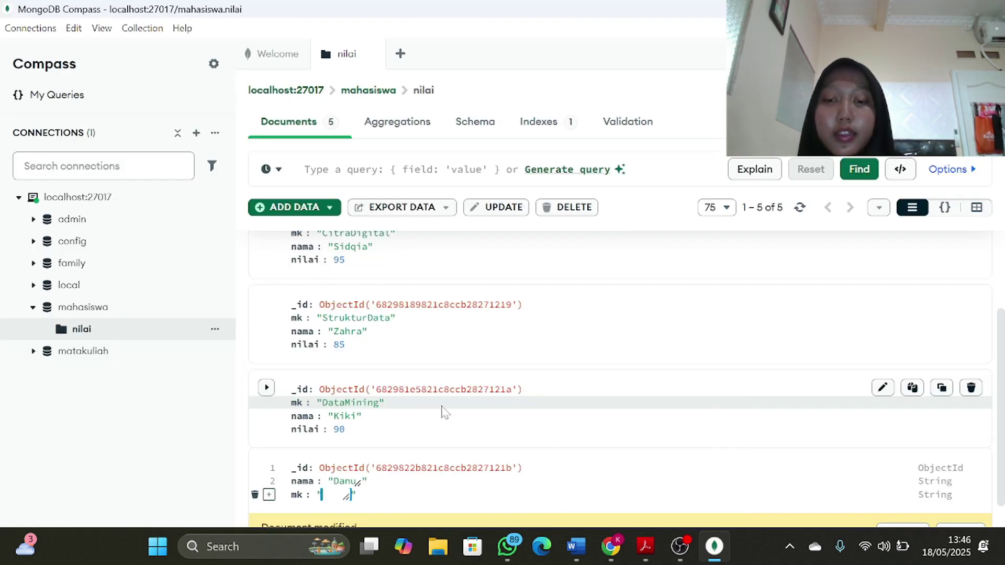
{"action": "type", "text": "Citra"}
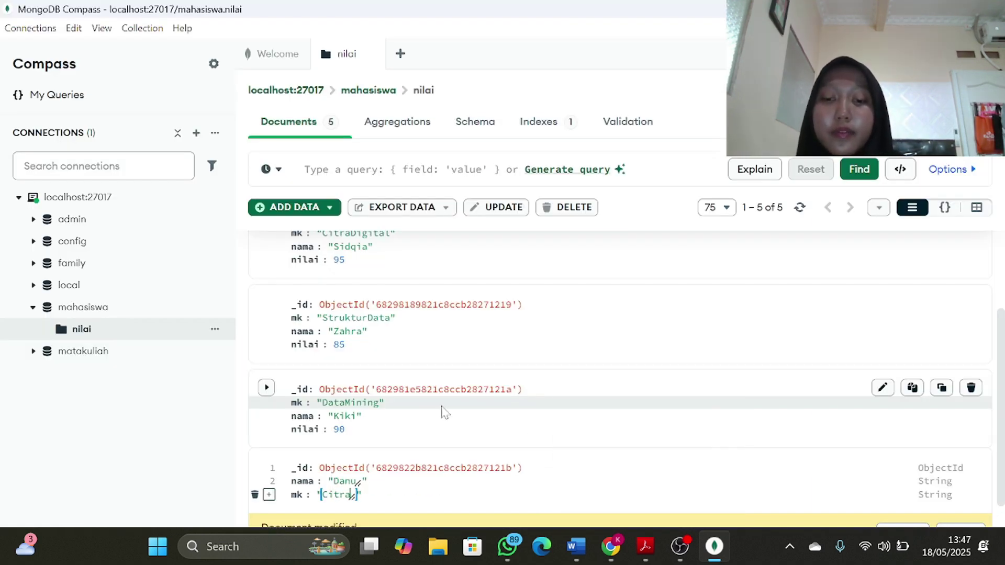
{"action": "type", "text": "Digital"}
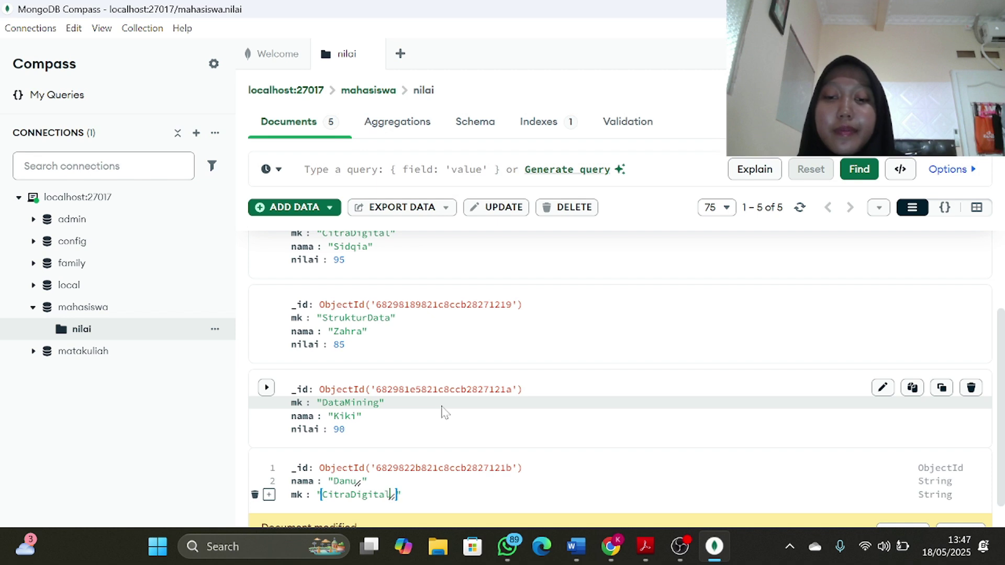
Step: Add a nilai field after mk in the fifth document with the PDF's value 75 and data type Int32, and save the document
{"action": "scroll", "coordinate": [441, 410], "scroll_direction": "down", "scroll_amount": 1}
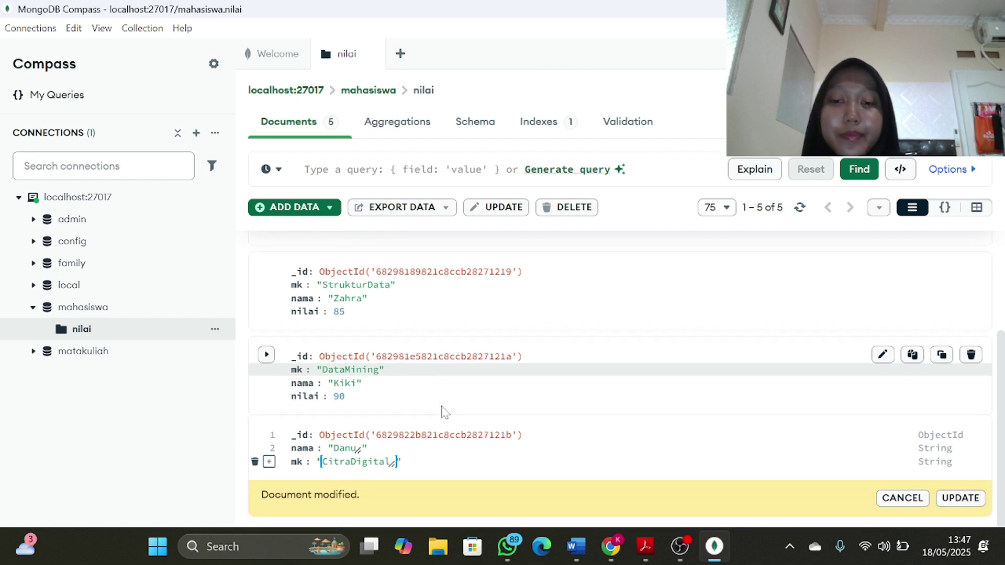
{"action": "left_click", "coordinate": [269, 461]}
{"action": "left_click", "coordinate": [316, 497]}
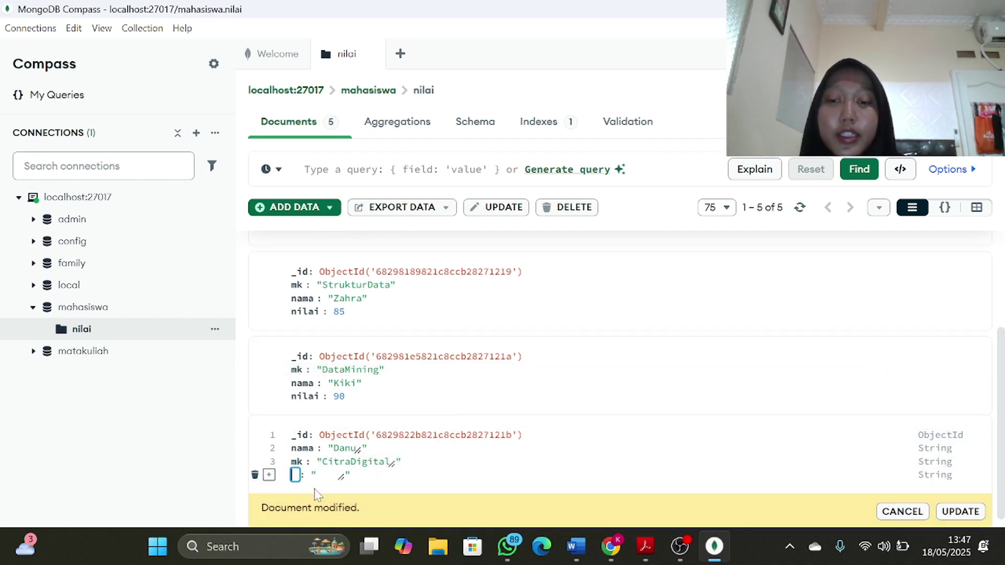
{"action": "type", "text": "nilai"}
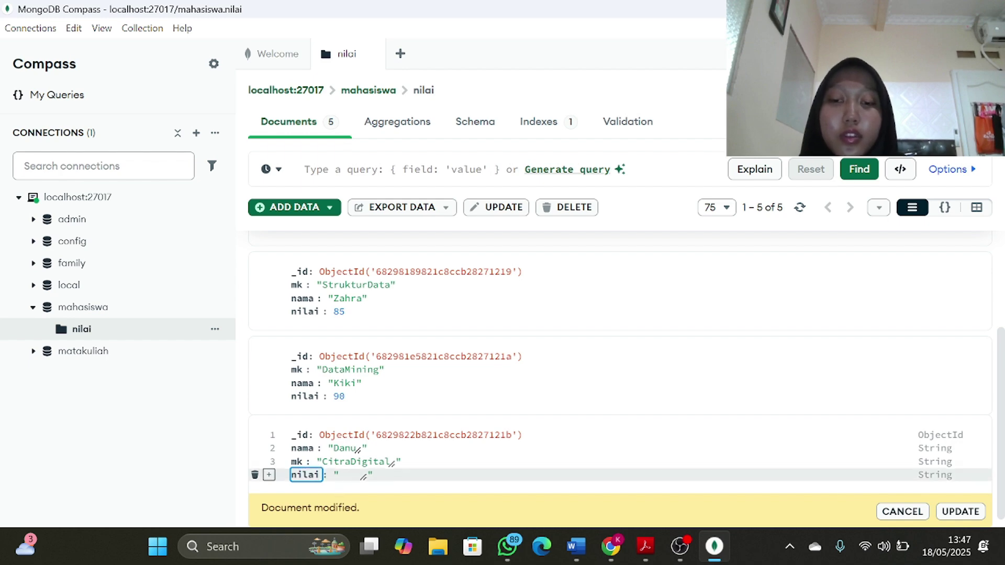
{"action": "left_click", "coordinate": [348, 475]}
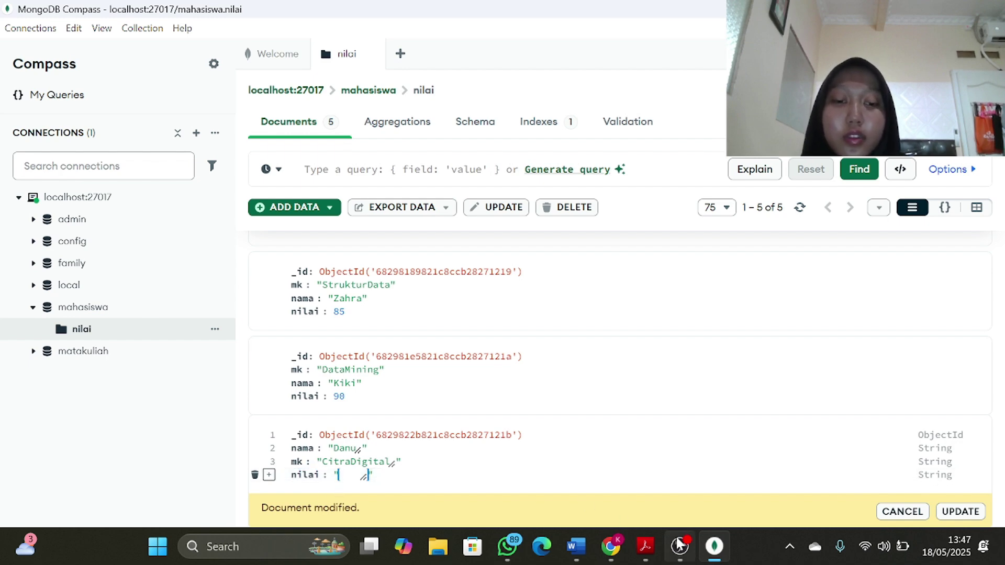
{"action": "mouse_move", "coordinate": [653, 547]}
{"action": "mouse_move", "coordinate": [654, 507]}
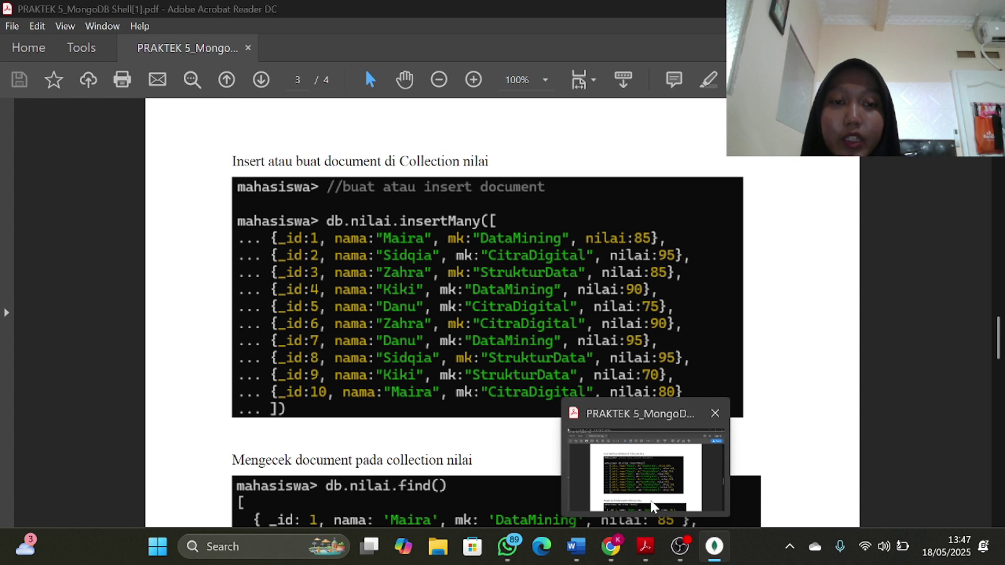
{"action": "type", "text": "75"}
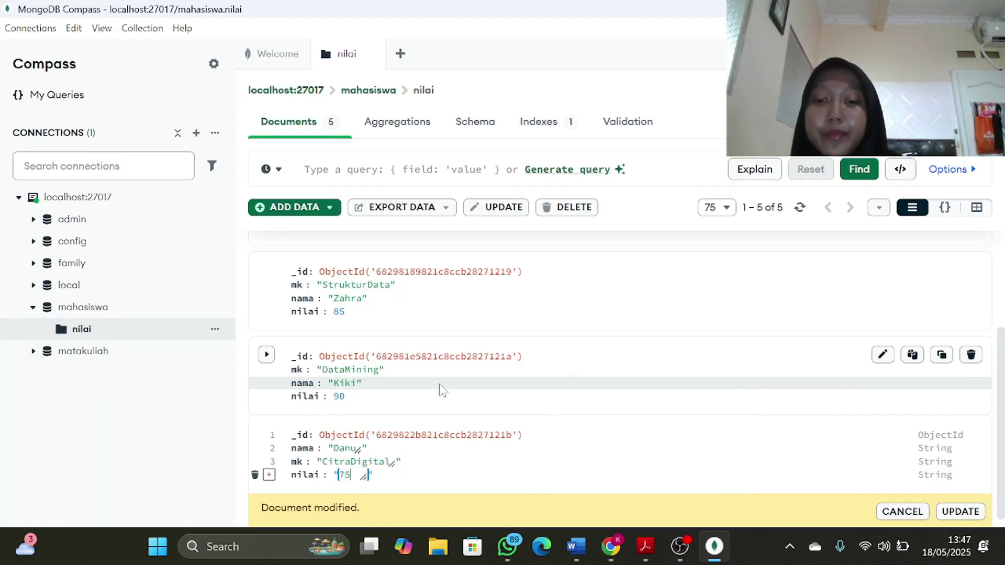
{"action": "left_click", "coordinate": [969, 476]}
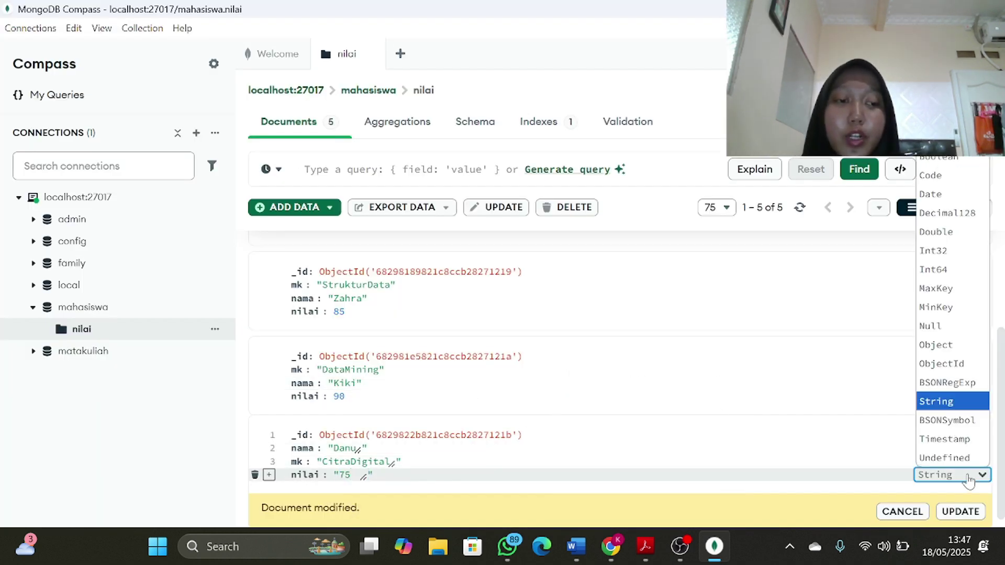
{"action": "left_click", "coordinate": [948, 252]}
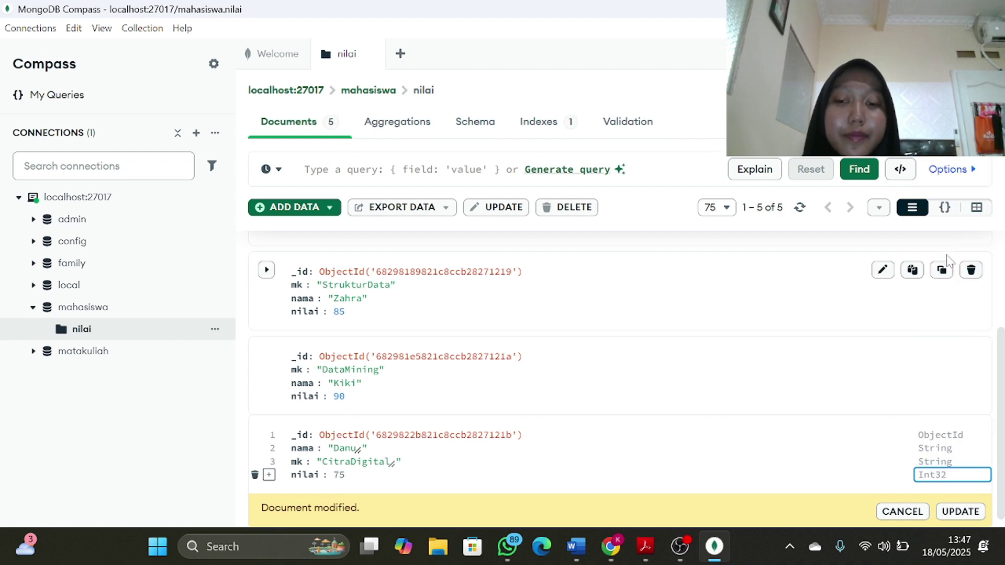
{"action": "left_click", "coordinate": [959, 513]}
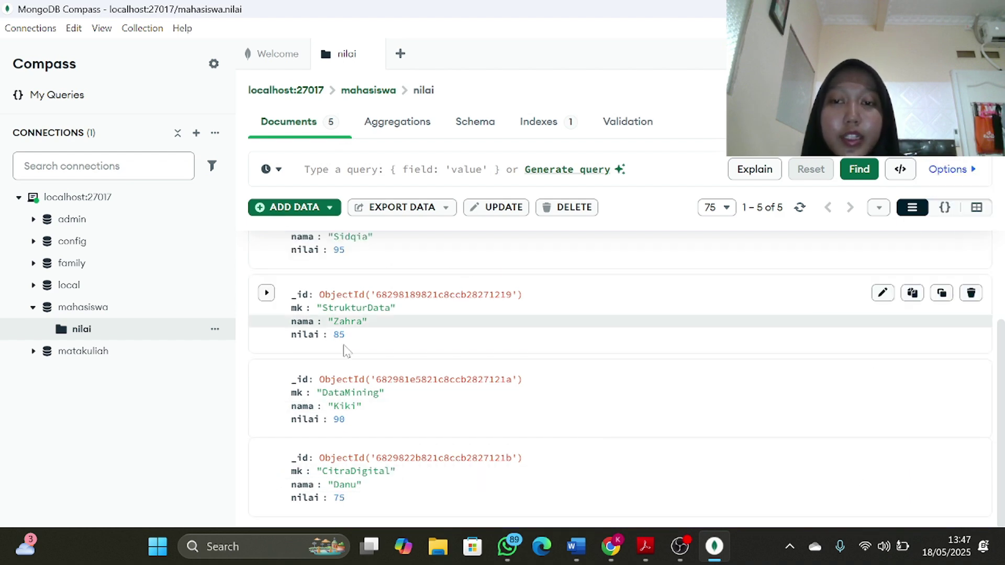
Step: Insert a sixth document containing only the default _id into the nilai collection
{"action": "left_click", "coordinate": [300, 209]}
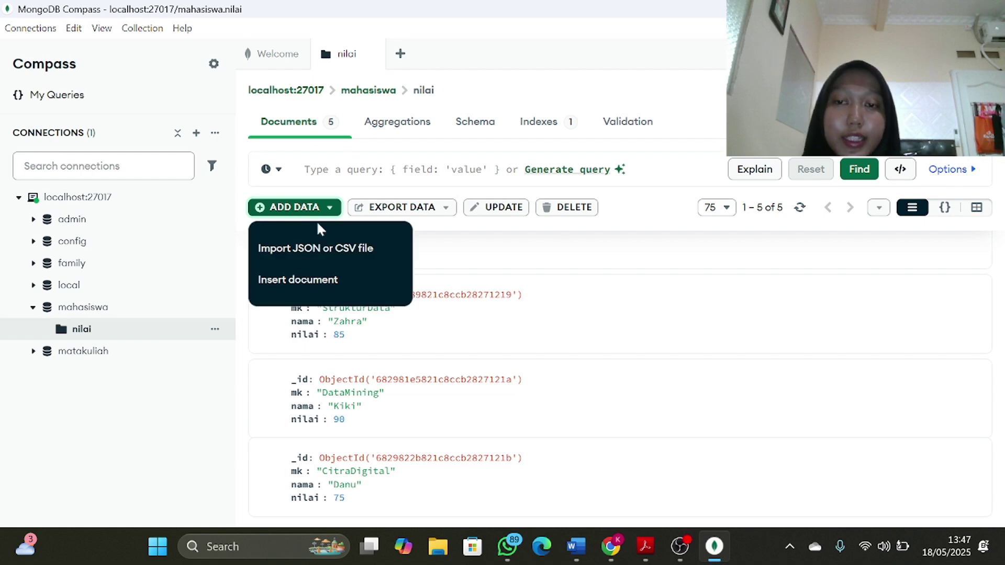
{"action": "left_click", "coordinate": [328, 282]}
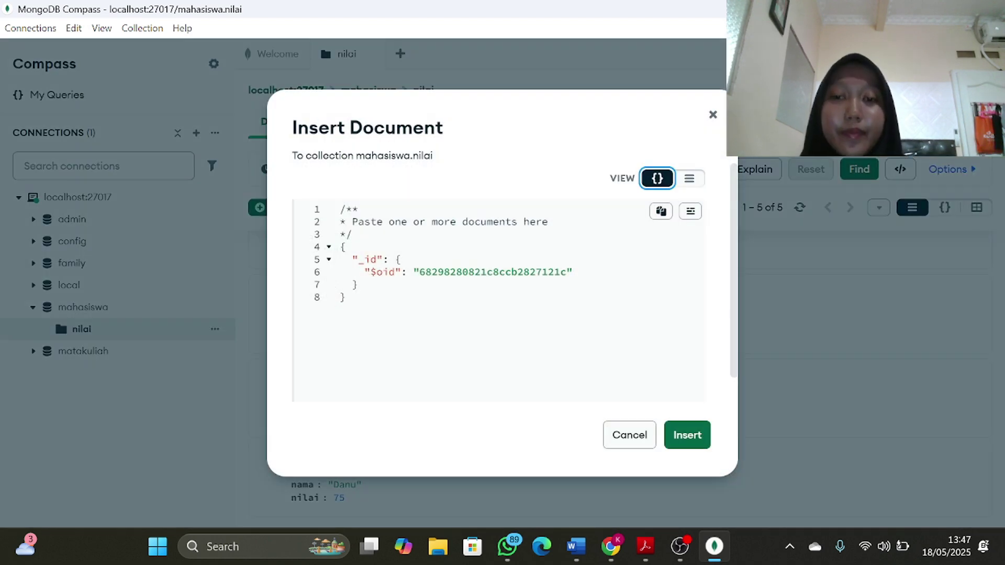
{"action": "left_click", "coordinate": [681, 434]}
Step: Edit the sixth document and add a nama field after _id holding the student name from the PDF's sixth record
{"action": "scroll", "coordinate": [684, 435], "scroll_direction": "down", "scroll_amount": 3}
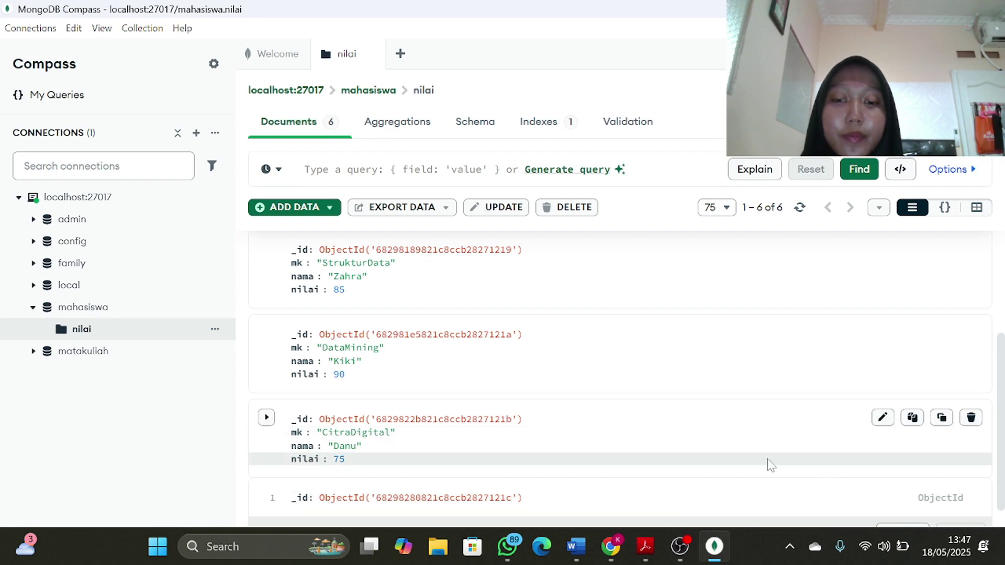
{"action": "scroll", "coordinate": [767, 463], "scroll_direction": "down", "scroll_amount": 1}
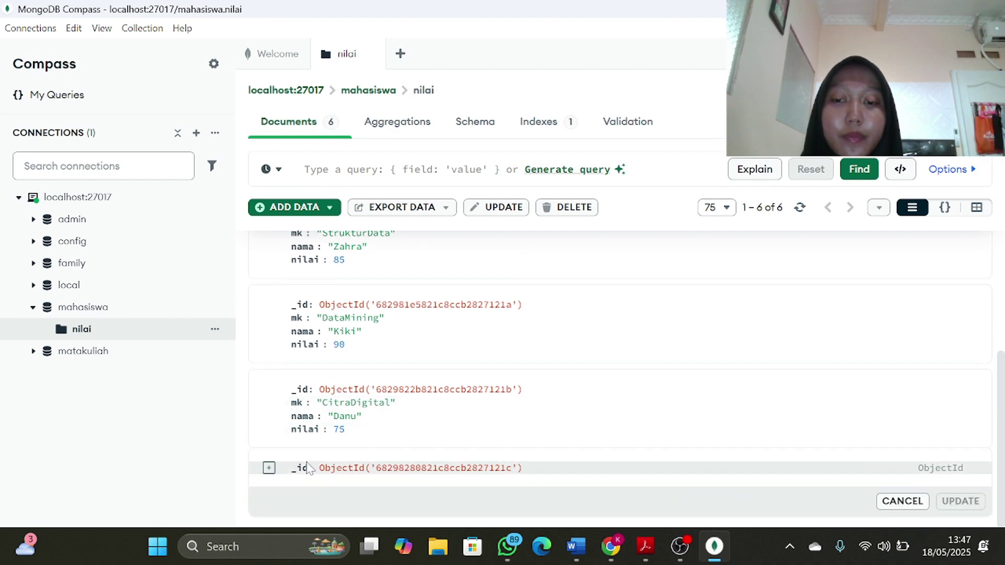
{"action": "left_click", "coordinate": [269, 469]}
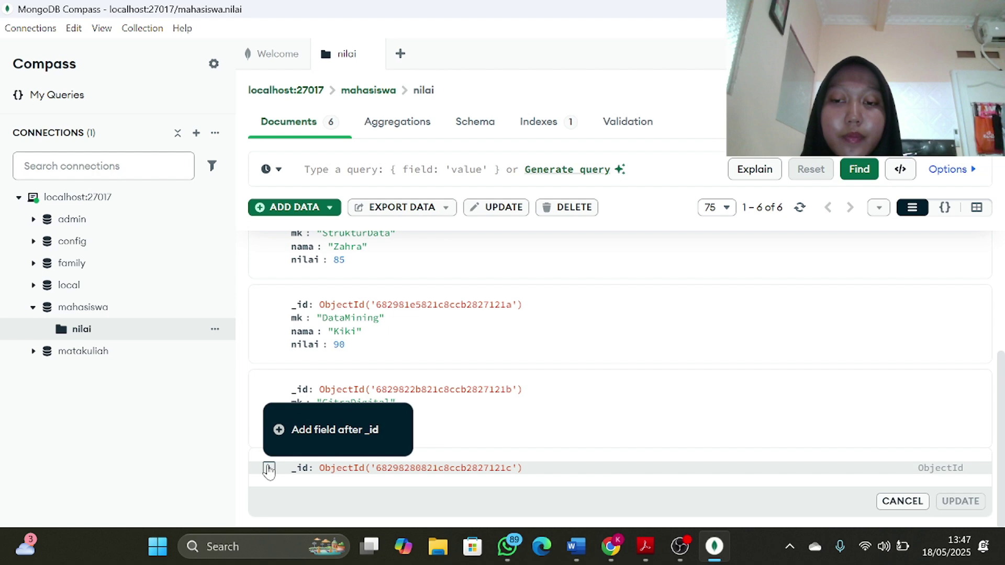
{"action": "left_click", "coordinate": [295, 438]}
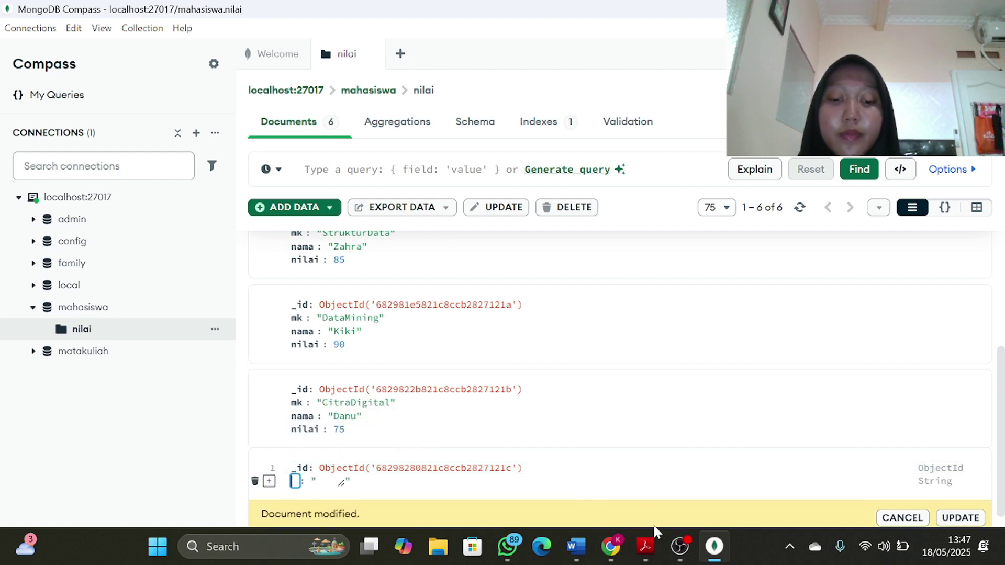
{"action": "type", "text": "nama"}
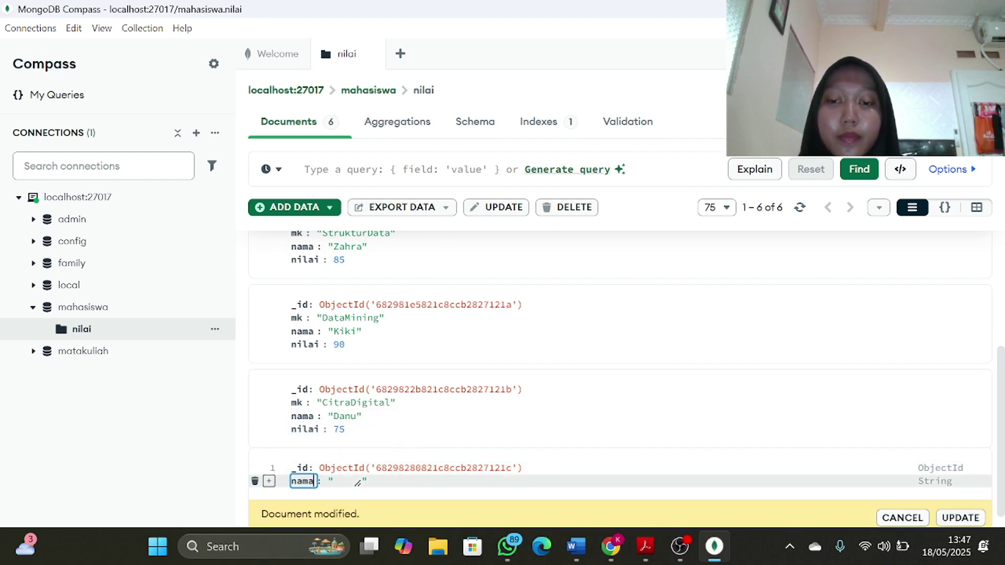
{"action": "key", "text": "Tab"}
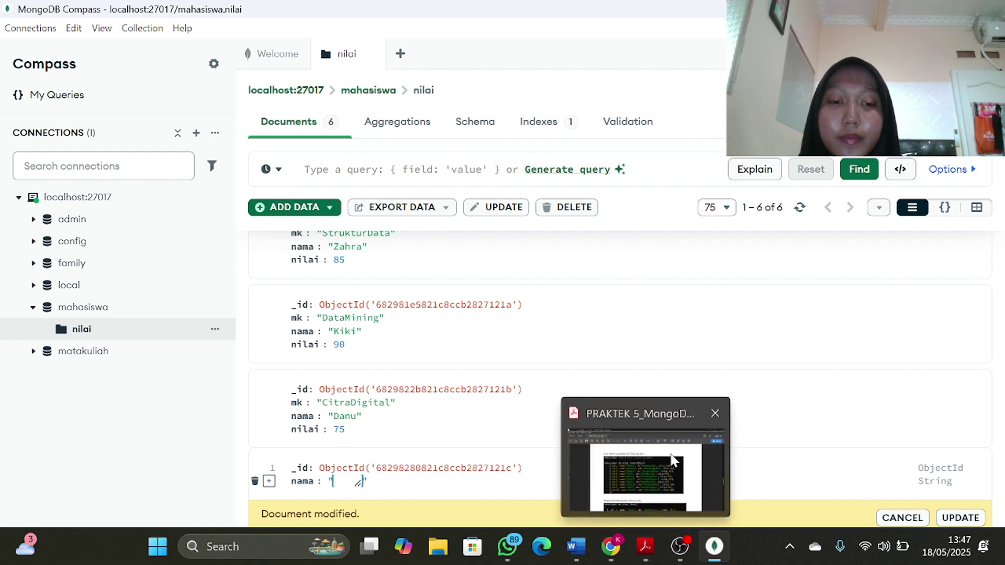
{"action": "left_click", "coordinate": [672, 460]}
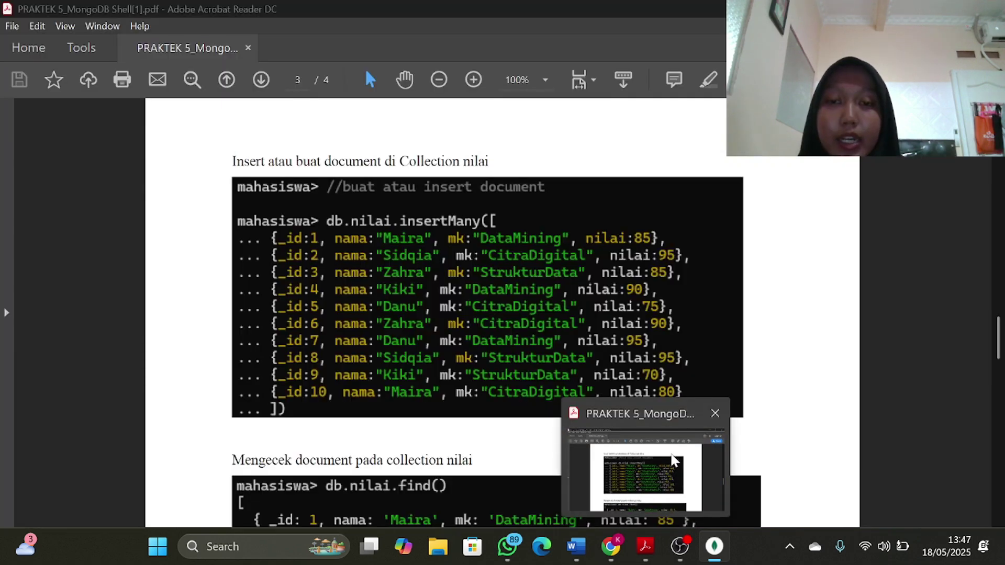
{"action": "key", "text": "alt+Tab"}
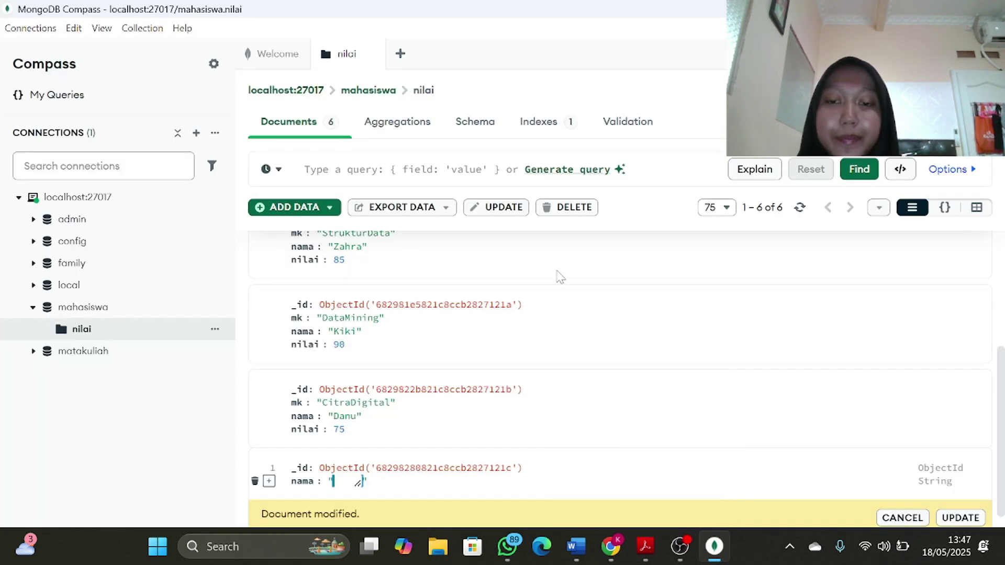
{"action": "type", "text": "Zahra"}
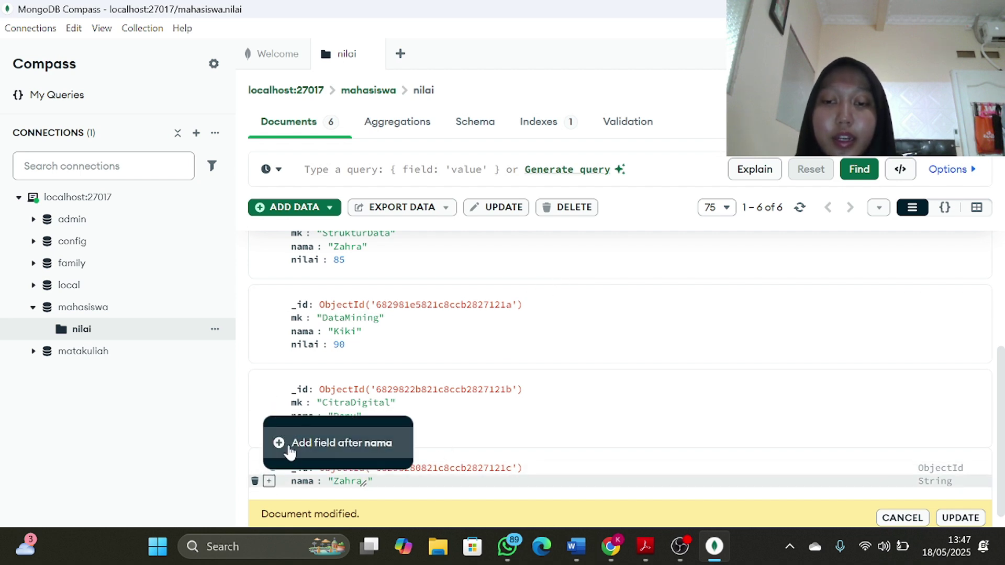
Step: Add a field named mk after nama in the sixth document with the PDF's value CitraDigital
{"action": "left_click", "coordinate": [270, 482]}
{"action": "type", "text": "mk"}
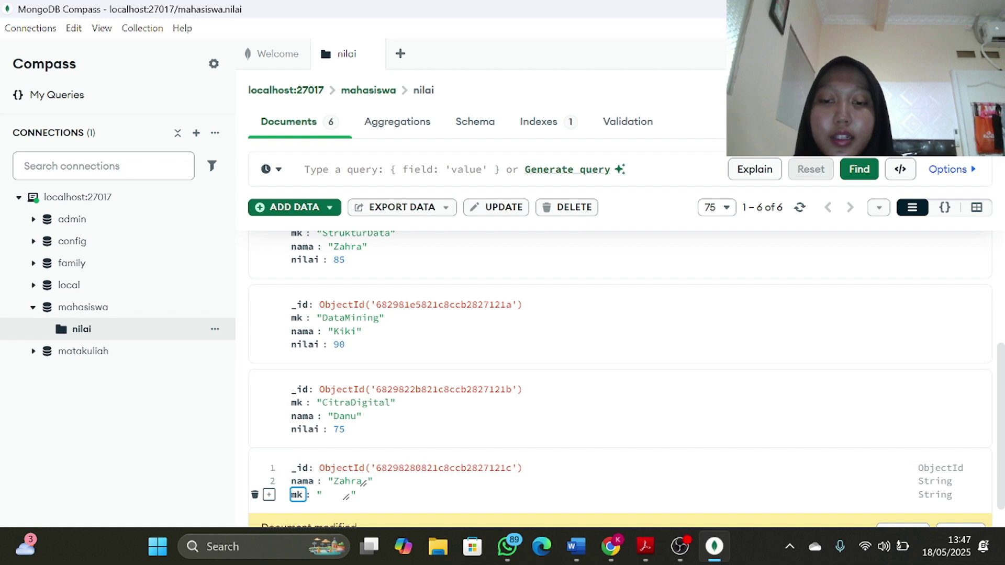
{"action": "left_click", "coordinate": [349, 495]}
{"action": "mouse_move", "coordinate": [649, 552]}
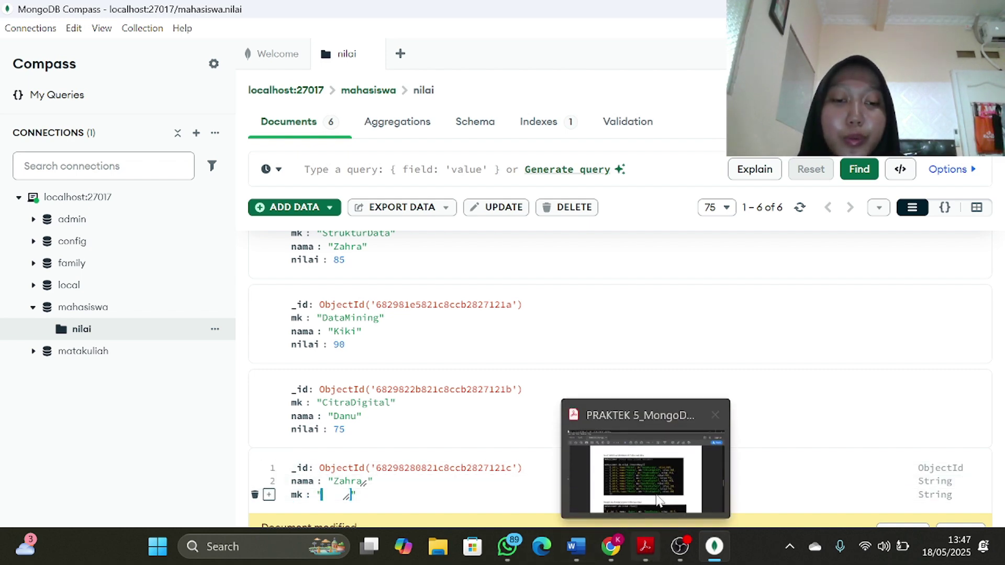
{"action": "left_click", "coordinate": [662, 493]}
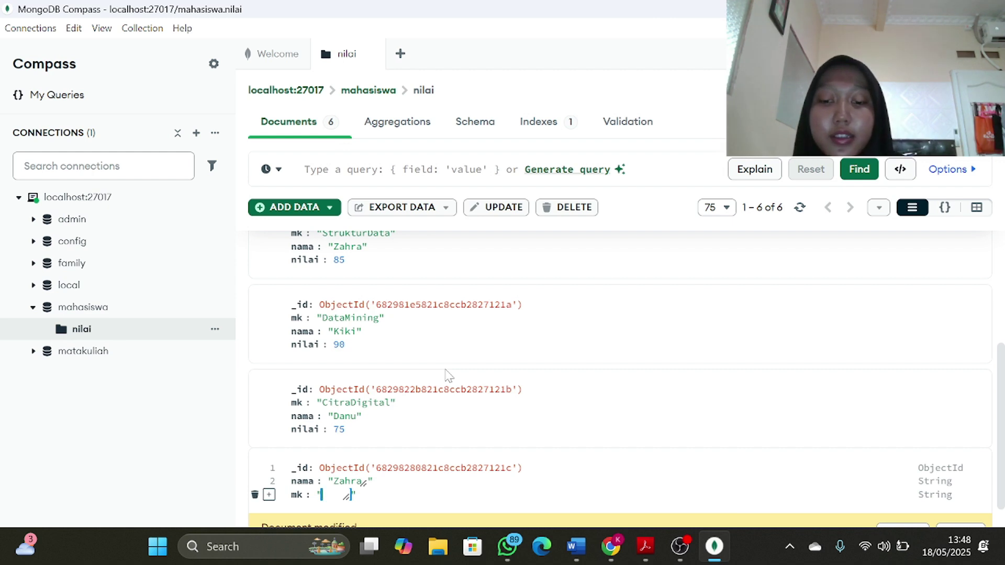
{"action": "type", "text": "CitraDigital"}
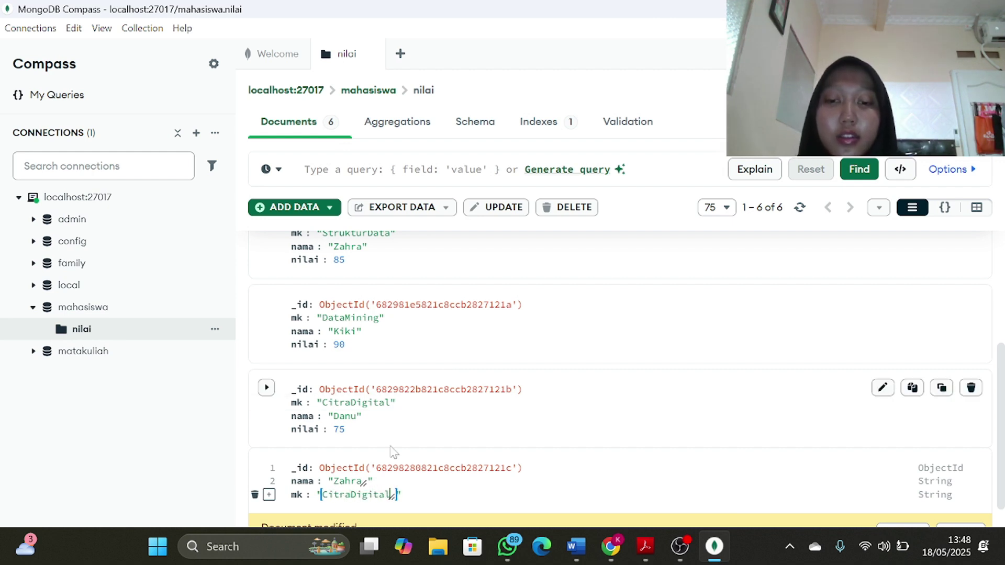
Step: Add a nilai field after mk in the sixth document with the PDF's value 90 and data type Int32, and save the document
{"action": "scroll", "coordinate": [398, 450], "scroll_direction": "down", "scroll_amount": 1}
{"action": "left_click", "coordinate": [269, 463]}
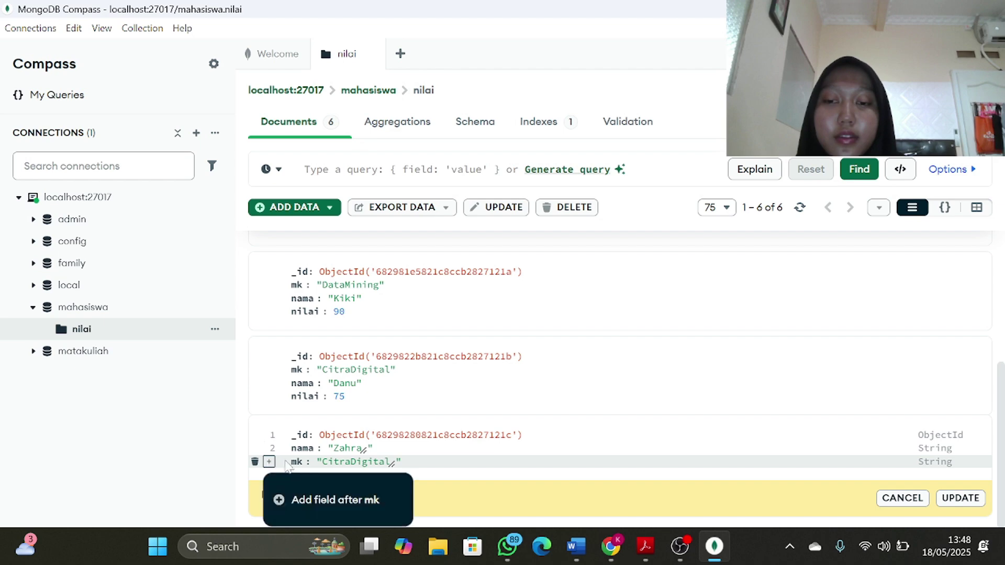
{"action": "left_click", "coordinate": [304, 497]}
{"action": "type", "text": "ilai"}
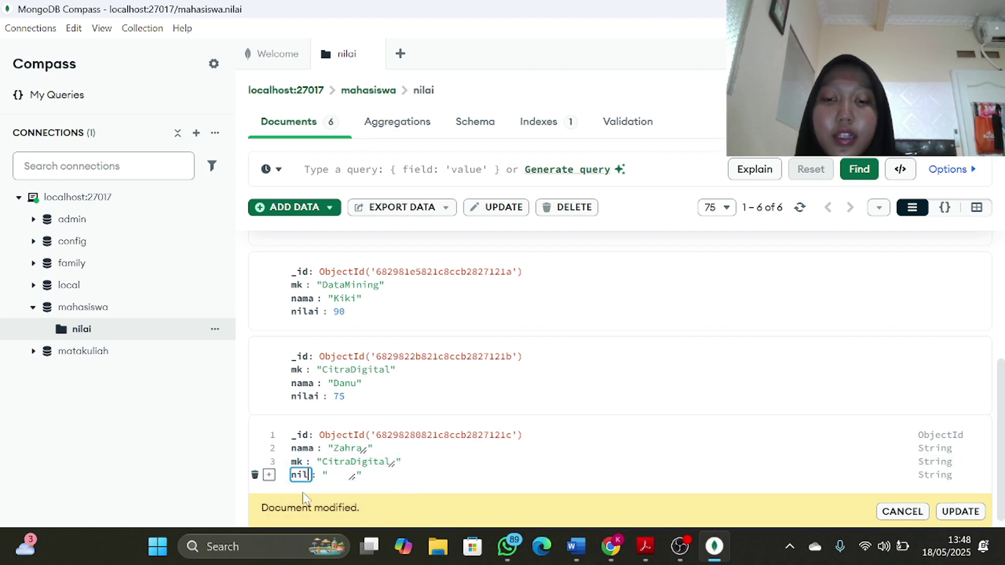
{"action": "mouse_move", "coordinate": [646, 549]}
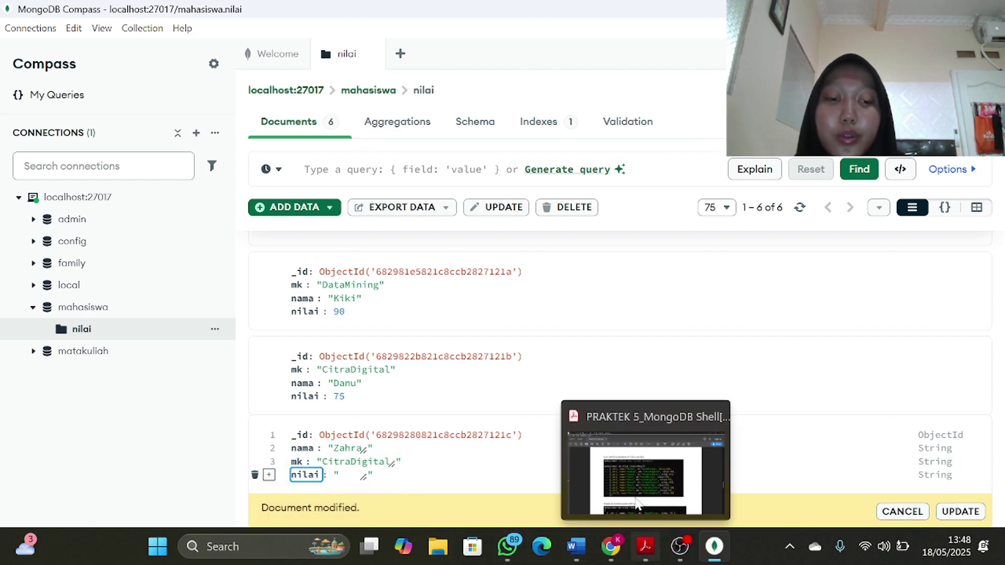
{"action": "mouse_move", "coordinate": [633, 473]}
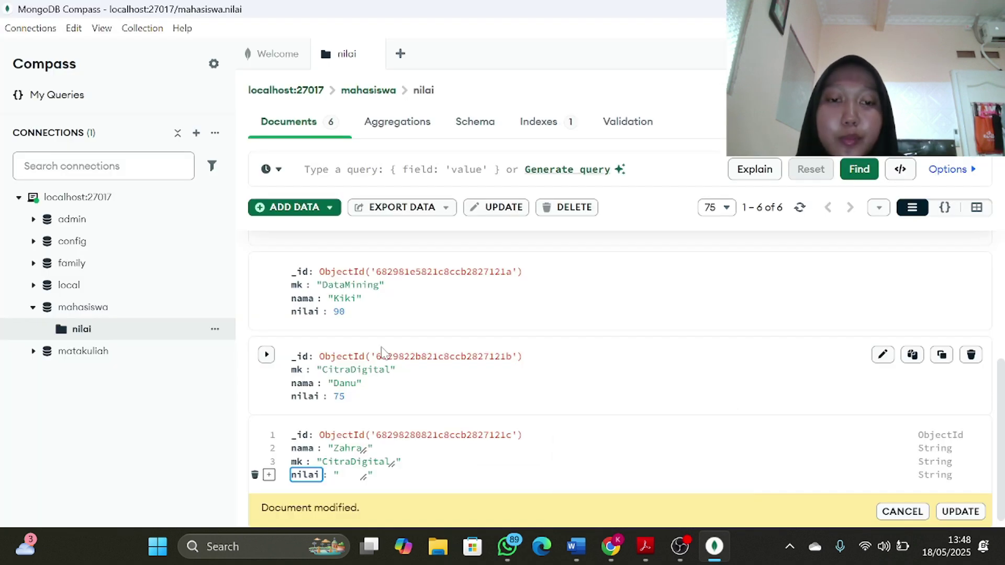
{"action": "type", "text": "9"}
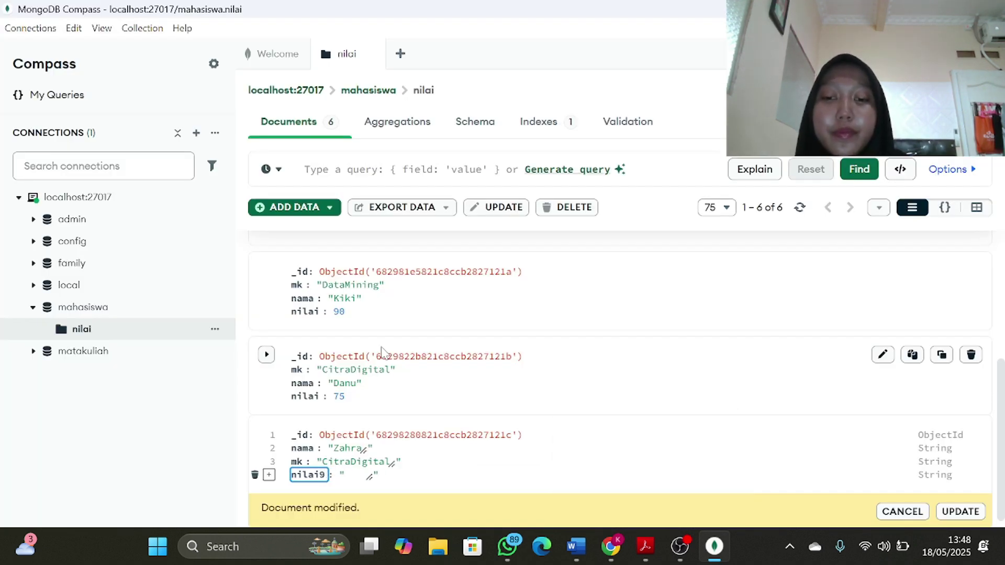
{"action": "key", "text": "BackSpace"}
{"action": "left_click", "coordinate": [369, 474]}
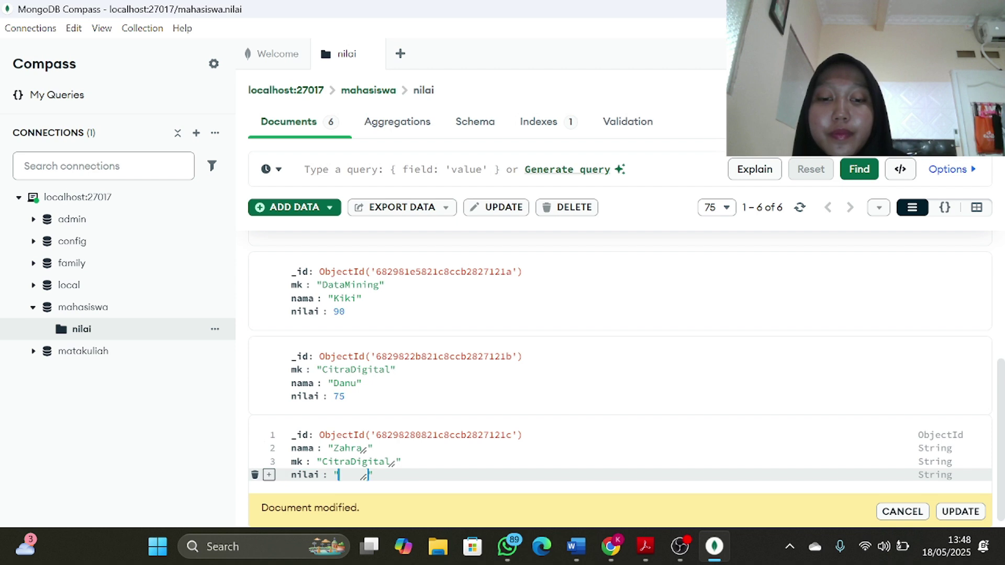
{"action": "left_click", "coordinate": [952, 476]}
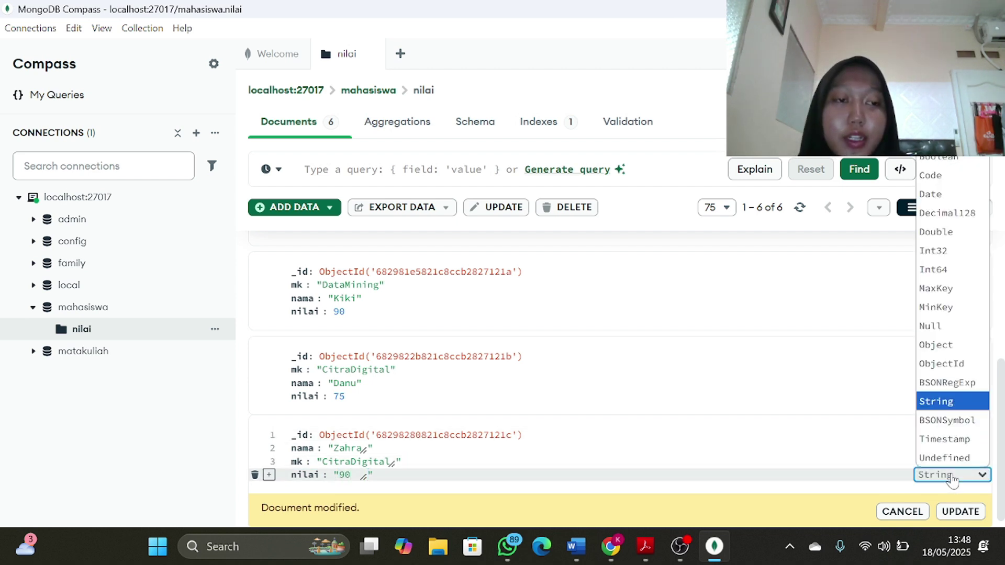
{"action": "left_click", "coordinate": [956, 252]}
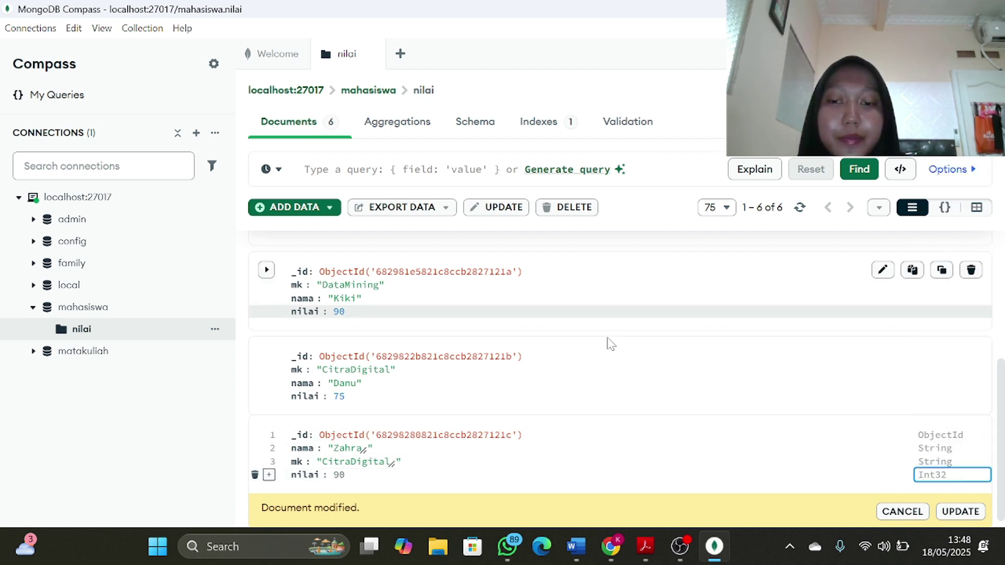
{"action": "left_click", "coordinate": [953, 512]}
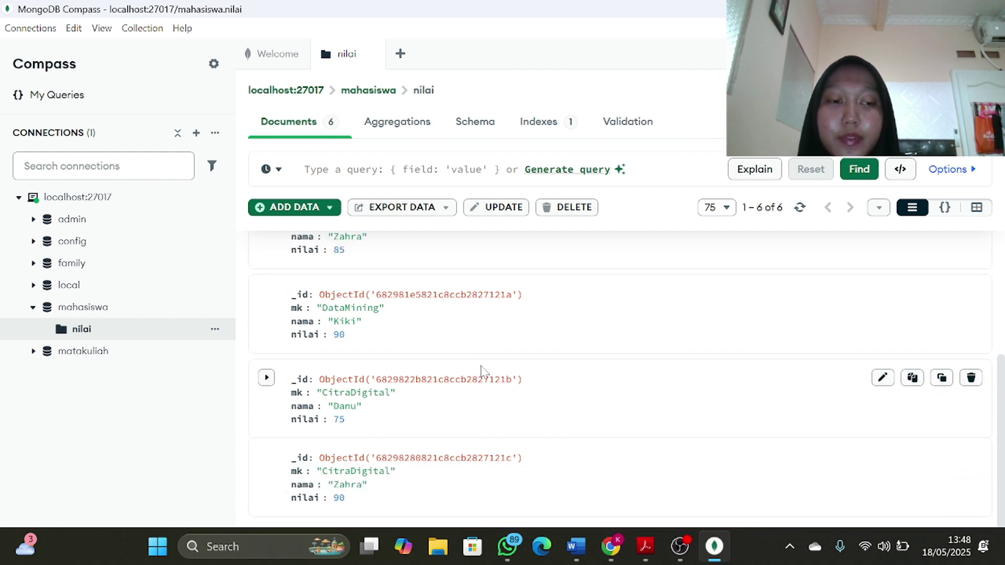
Step: Insert a seventh document containing only the default _id into the nilai collection
{"action": "left_click", "coordinate": [282, 210]}
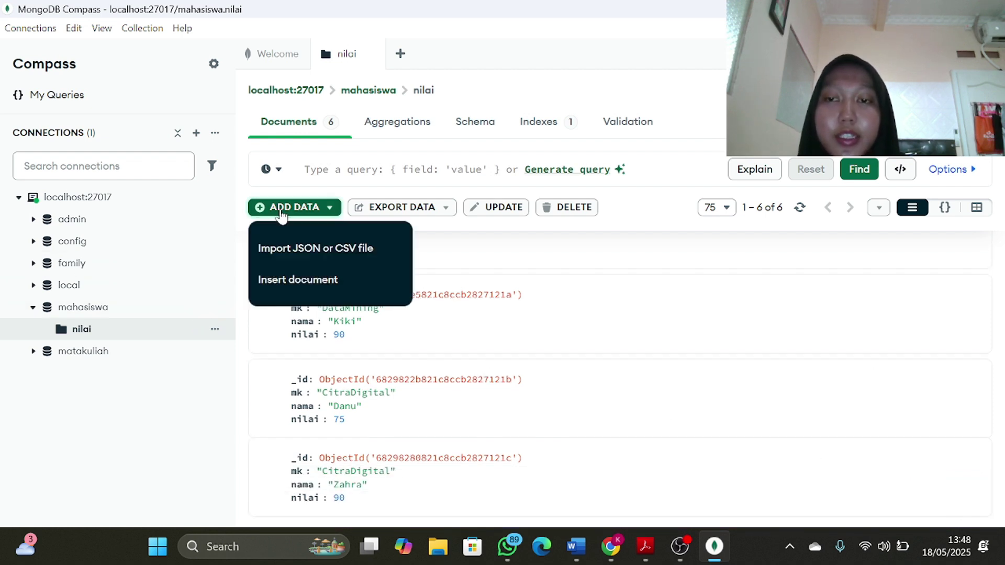
{"action": "left_click", "coordinate": [329, 280]}
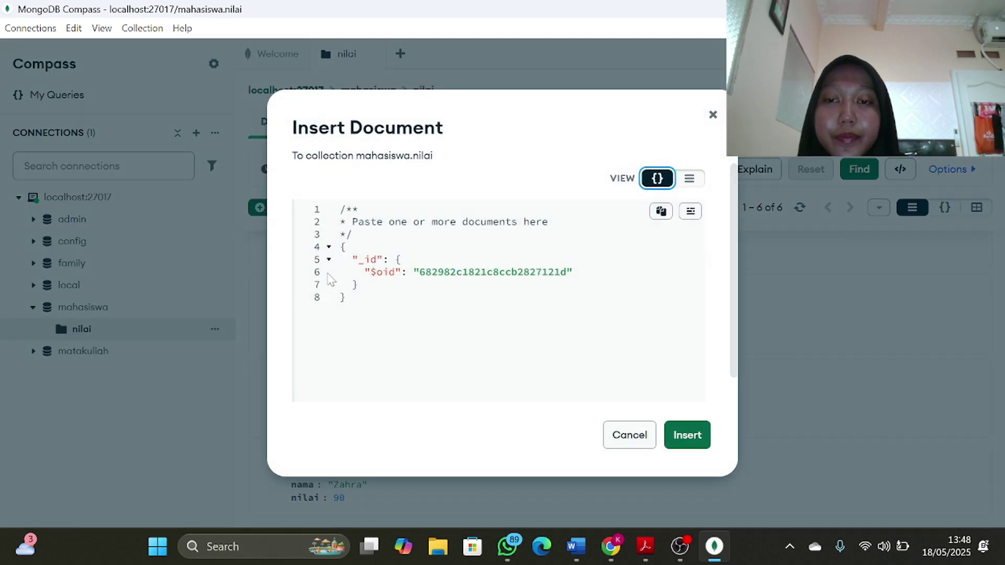
{"action": "left_click", "coordinate": [688, 435]}
Step: Edit the seventh document and add a nama field after _id holding the student name from the PDF's seventh record
{"action": "scroll", "coordinate": [775, 443], "scroll_direction": "down", "scroll_amount": 2}
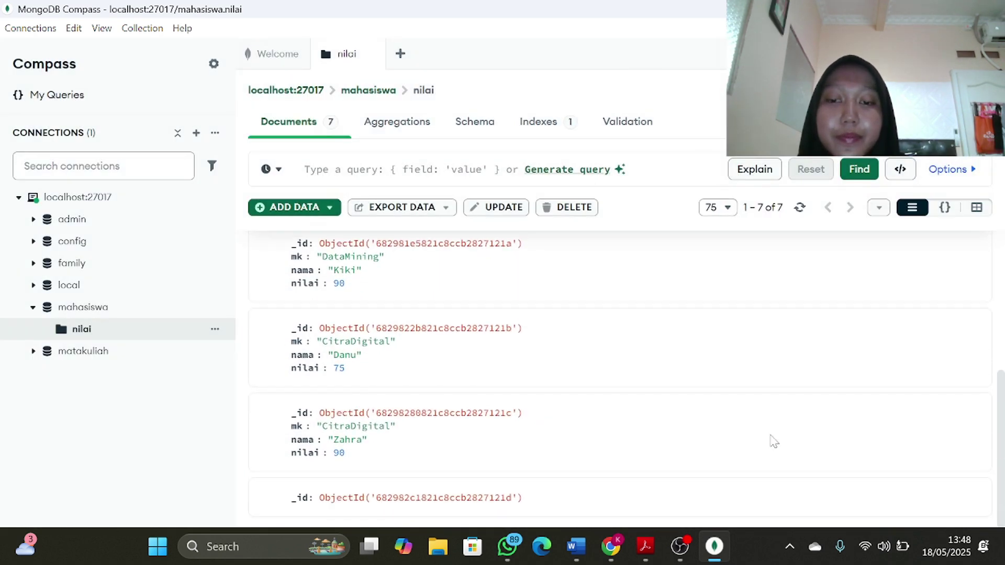
{"action": "mouse_move", "coordinate": [848, 489]}
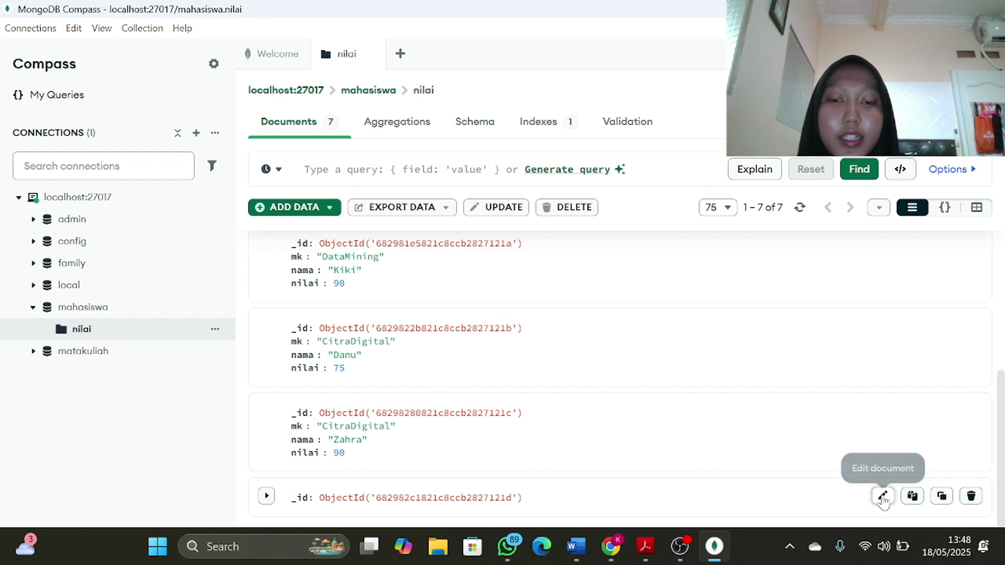
{"action": "left_click", "coordinate": [884, 497]}
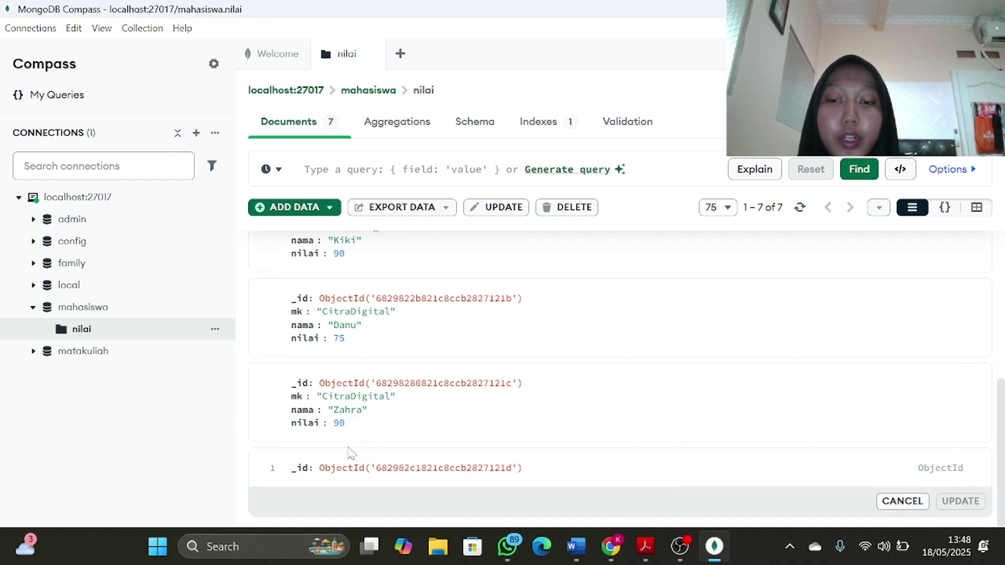
{"action": "left_click", "coordinate": [269, 470]}
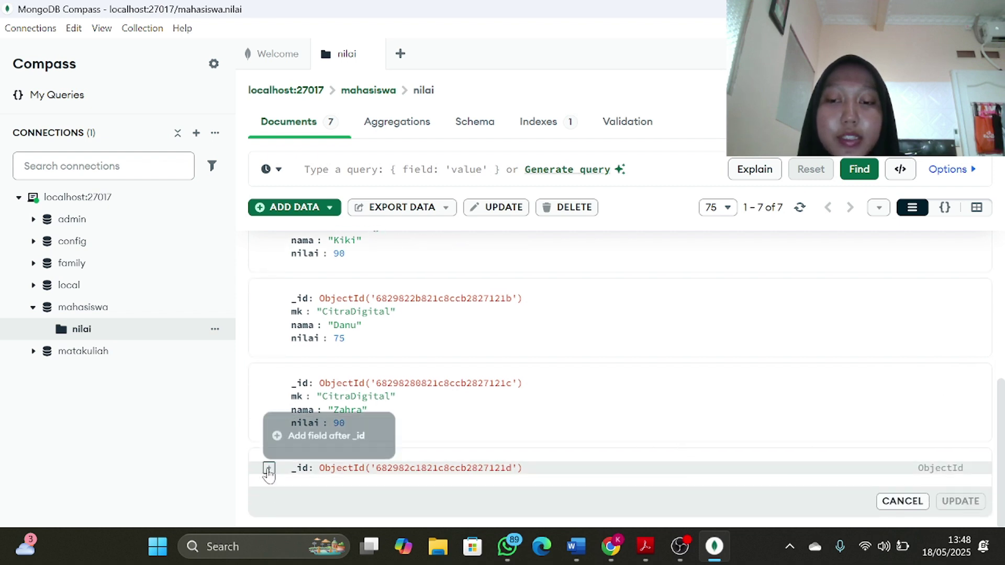
{"action": "left_click", "coordinate": [314, 435]}
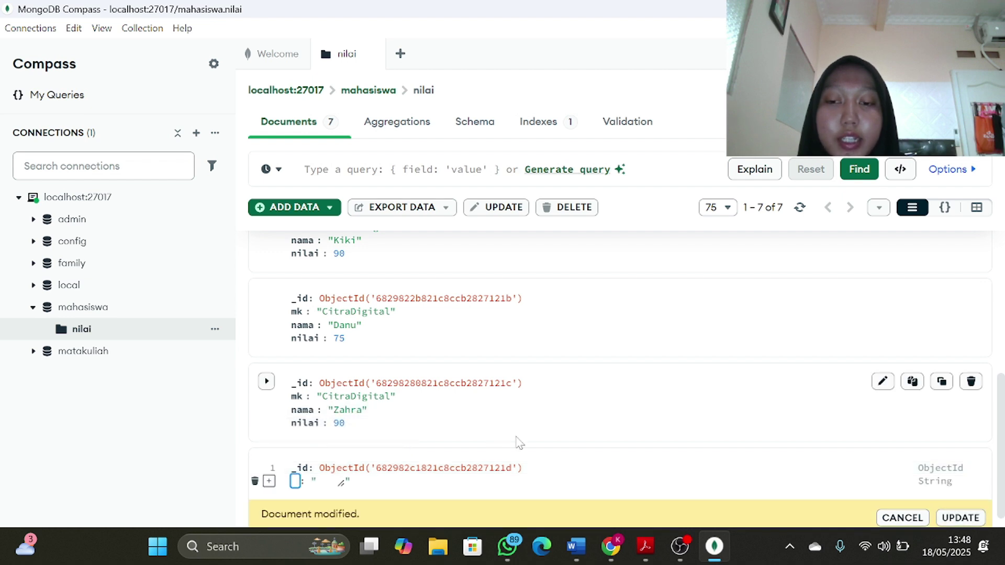
{"action": "type", "text": "nama"}
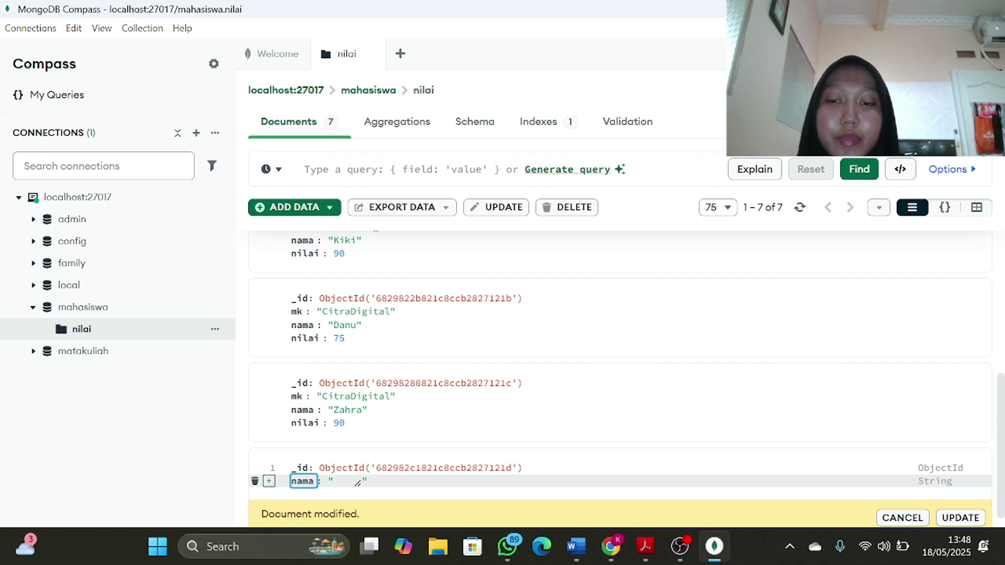
{"action": "left_click", "coordinate": [358, 482]}
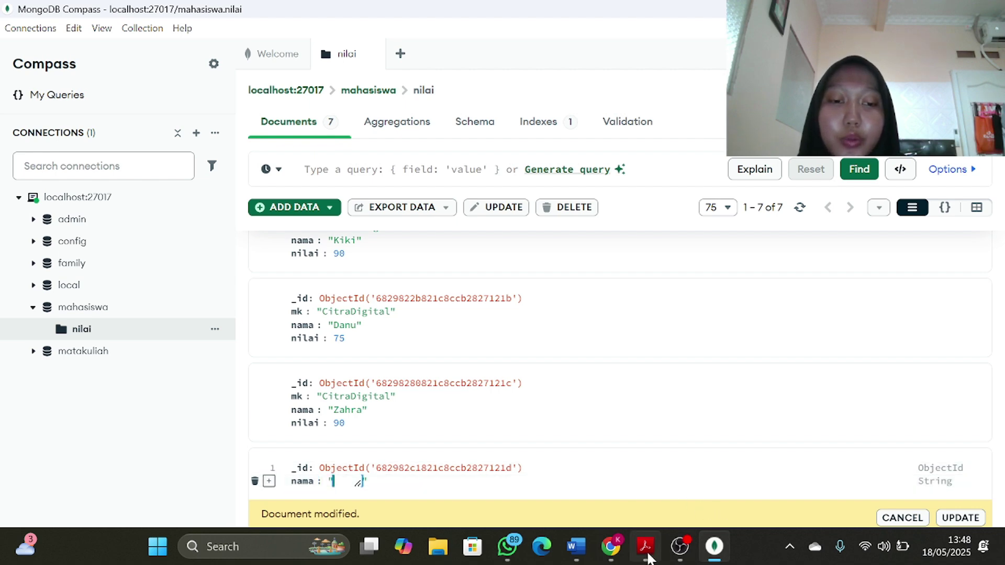
{"action": "left_click", "coordinate": [654, 490]}
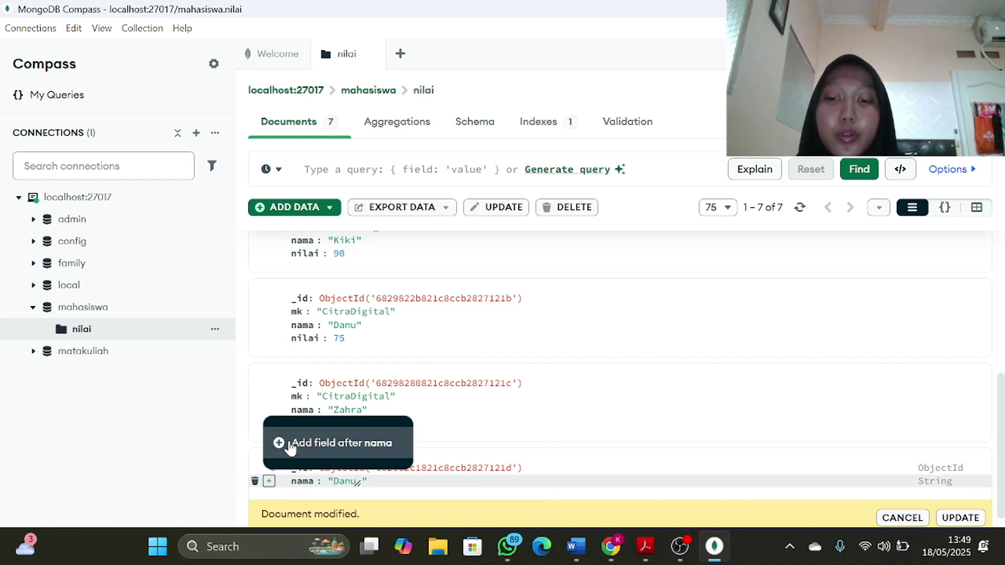
Step: Add a field named mk after nama in the seventh document with the value DataMining
{"action": "left_click", "coordinate": [270, 482]}
{"action": "type", "text": "mk"}
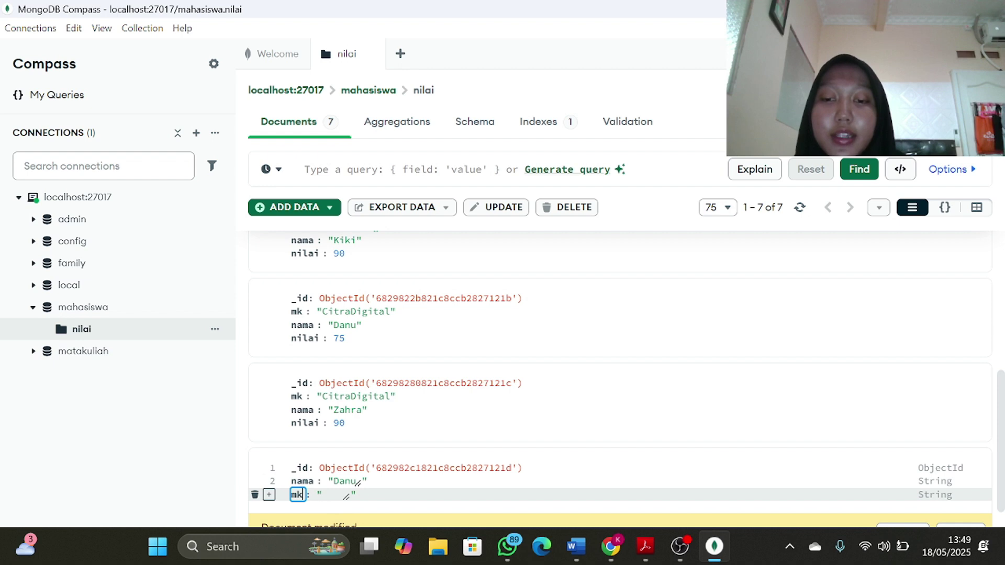
{"action": "left_click", "coordinate": [347, 497]}
{"action": "type", "text": "Data"}
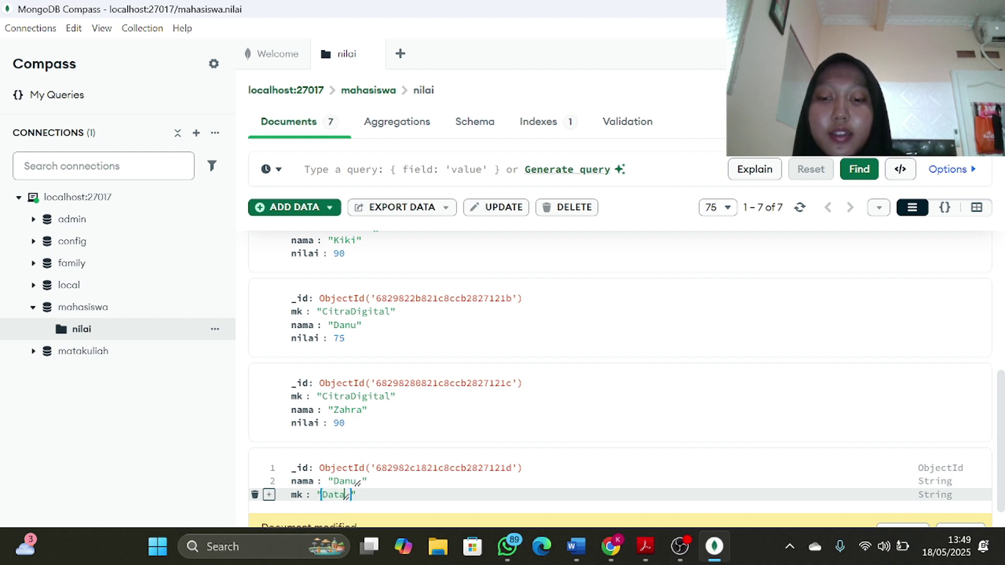
{"action": "type", "text": "Mining"}
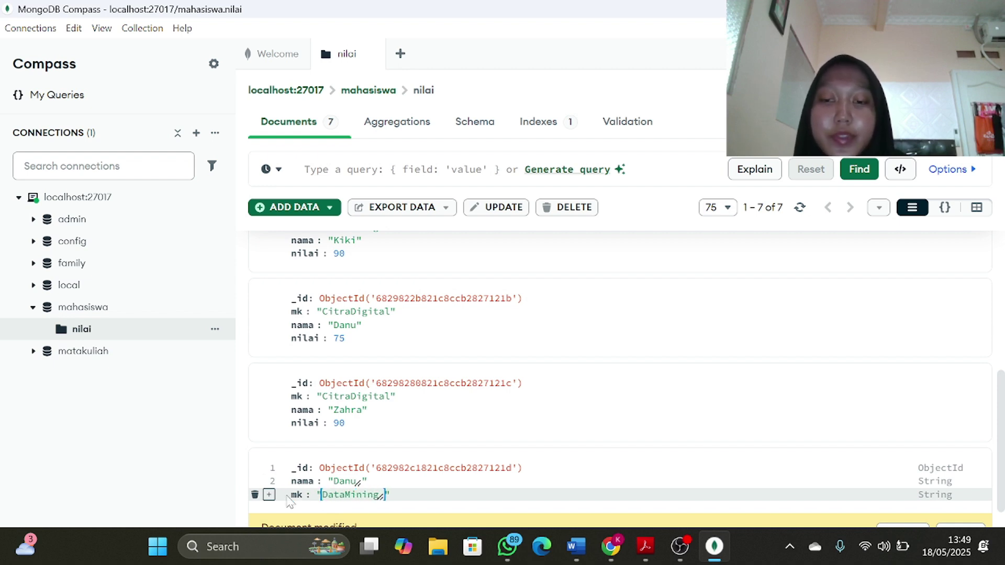
Step: Add a nilai field after mk in the seventh document with value 95 and data type Int32, and save the document
{"action": "left_click", "coordinate": [269, 497]}
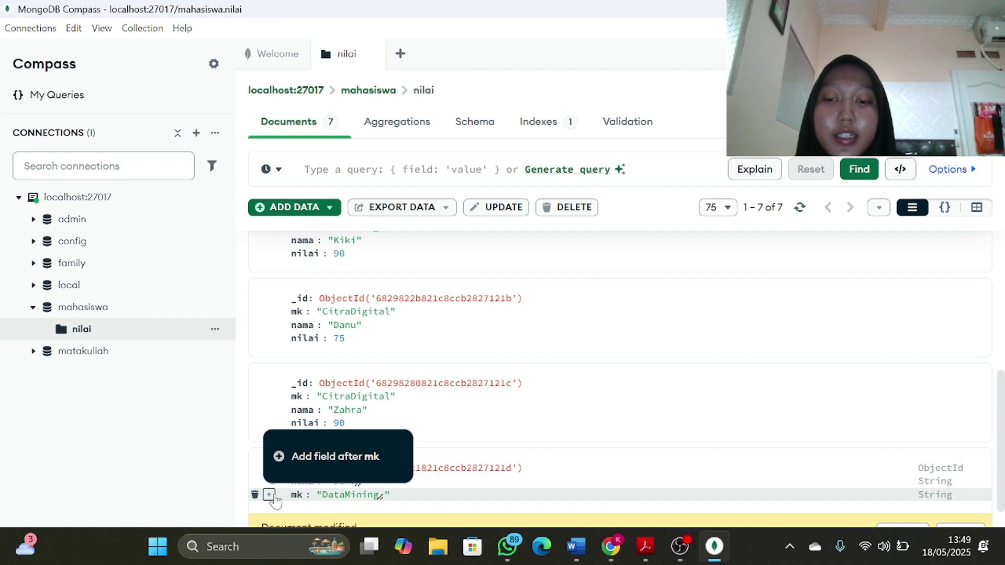
{"action": "left_click", "coordinate": [303, 465]}
{"action": "type", "text": "nilai"}
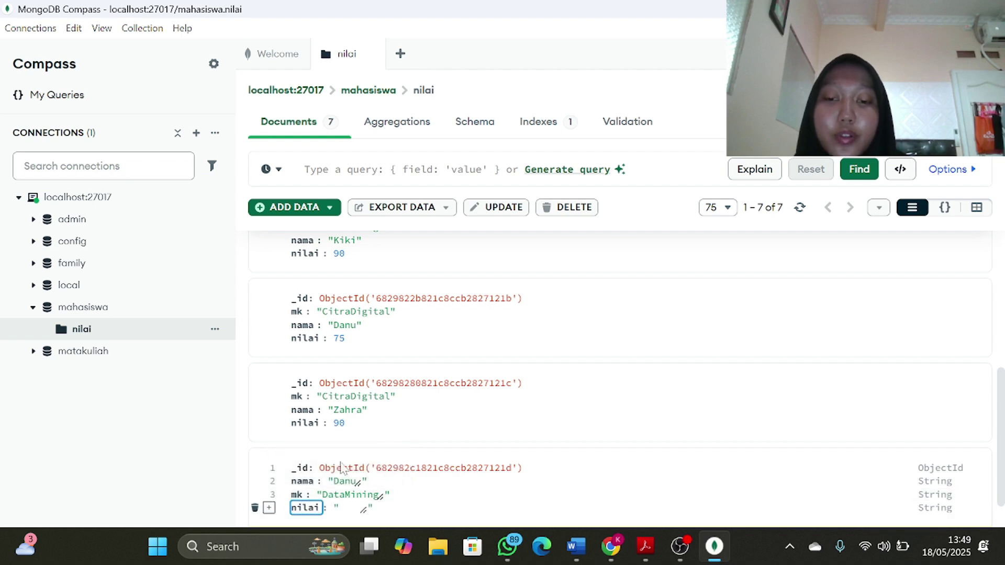
{"action": "mouse_move", "coordinate": [649, 491]}
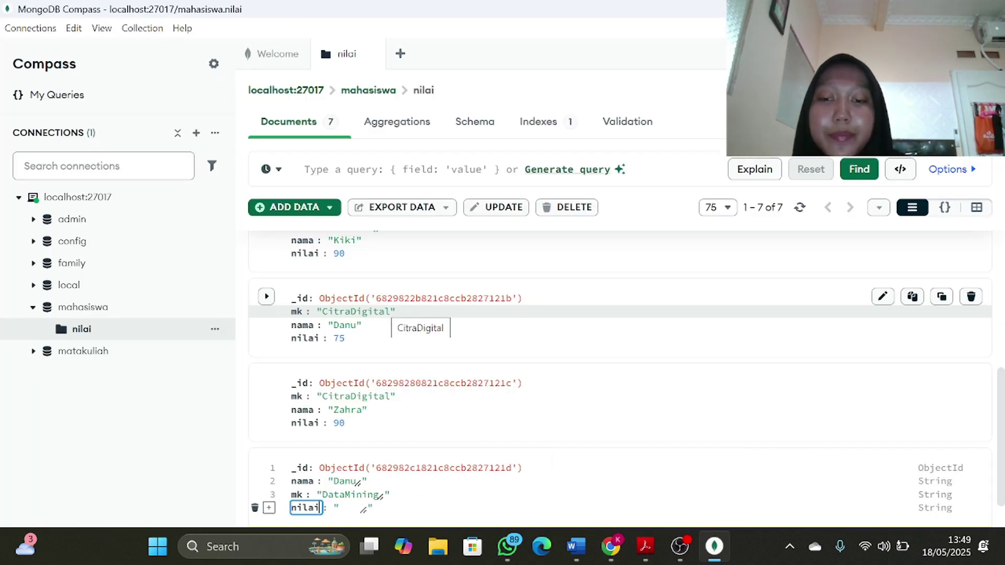
{"action": "key", "text": "Tab"}
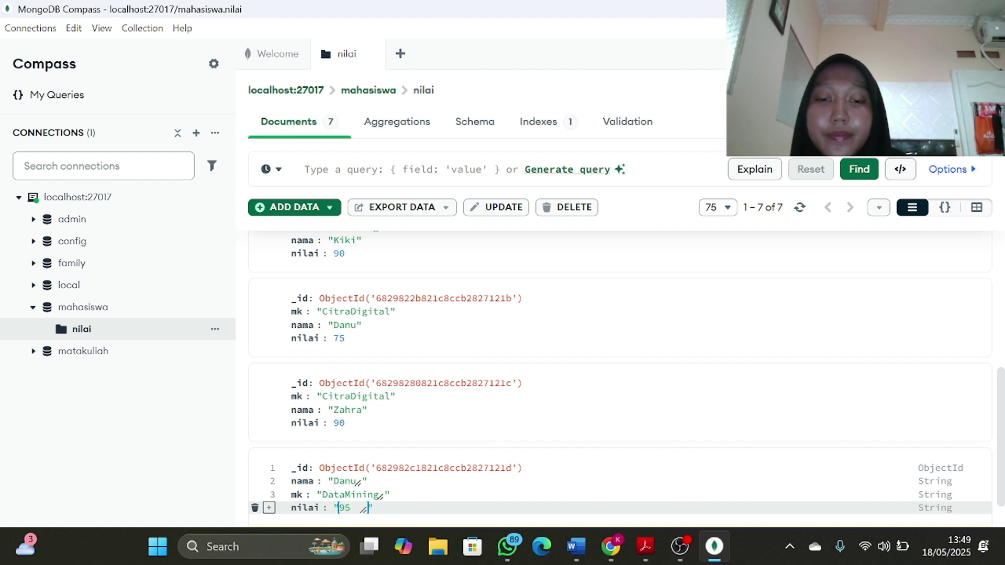
{"action": "type", "text": "95"}
{"action": "left_click", "coordinate": [975, 510]}
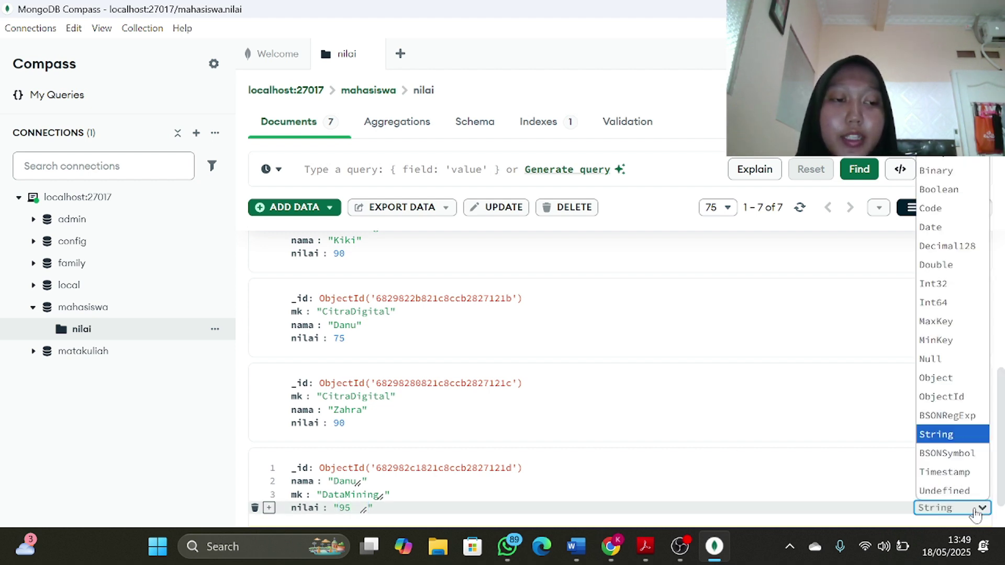
{"action": "left_click", "coordinate": [948, 286]}
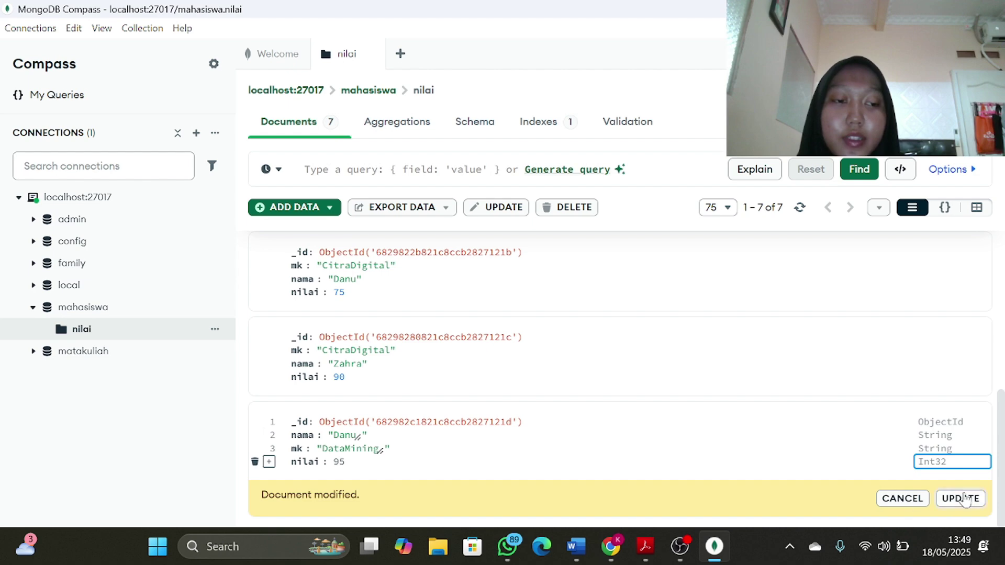
{"action": "left_click", "coordinate": [965, 499]}
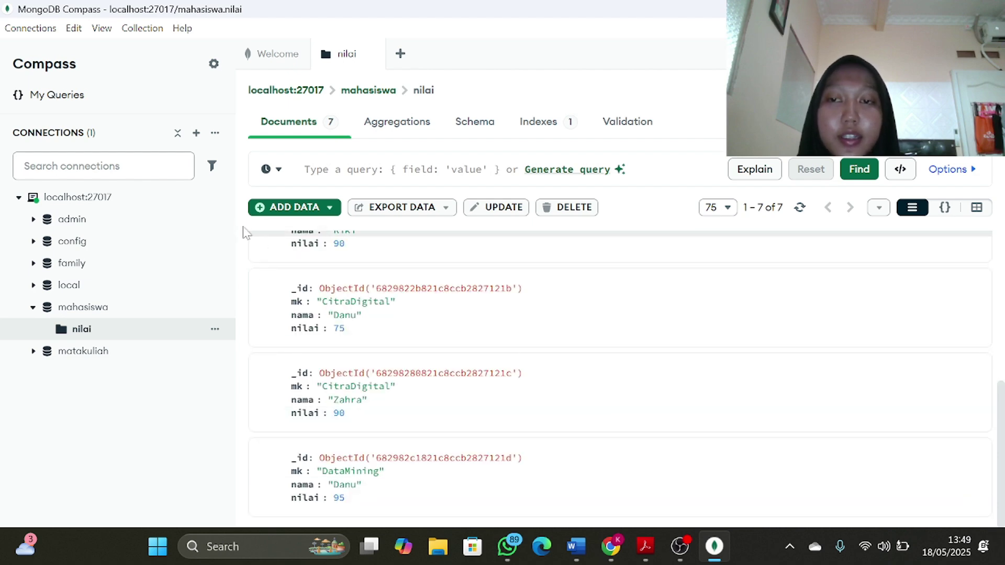
Step: Insert an eighth document containing only the default _id into the nilai collection
{"action": "left_click", "coordinate": [261, 207]}
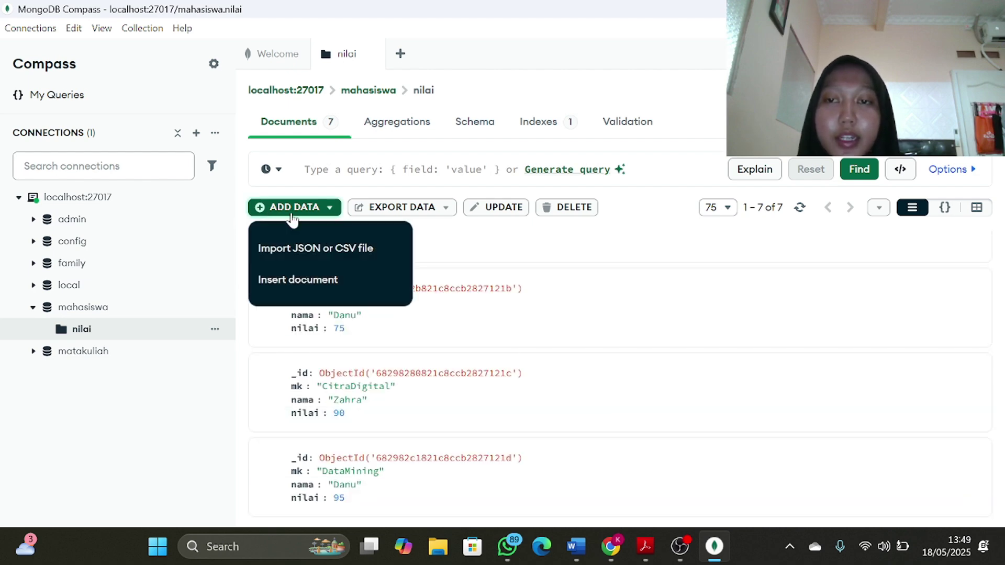
{"action": "left_click", "coordinate": [323, 281]}
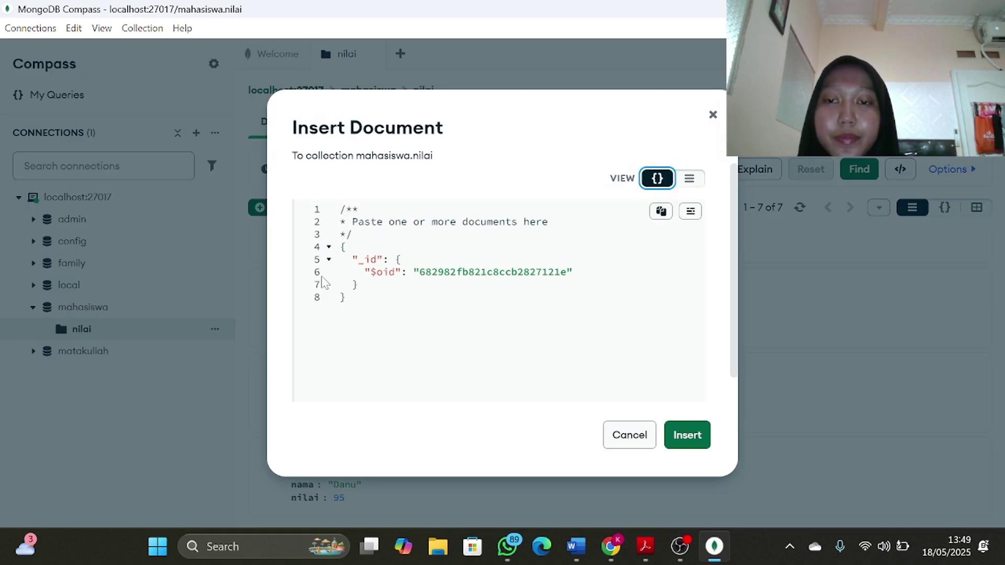
{"action": "left_click", "coordinate": [688, 435]}
Step: Edit the eighth document and add a nama field after _id holding the student name from the PDF's eighth record
{"action": "scroll", "coordinate": [696, 442], "scroll_direction": "down", "scroll_amount": 5}
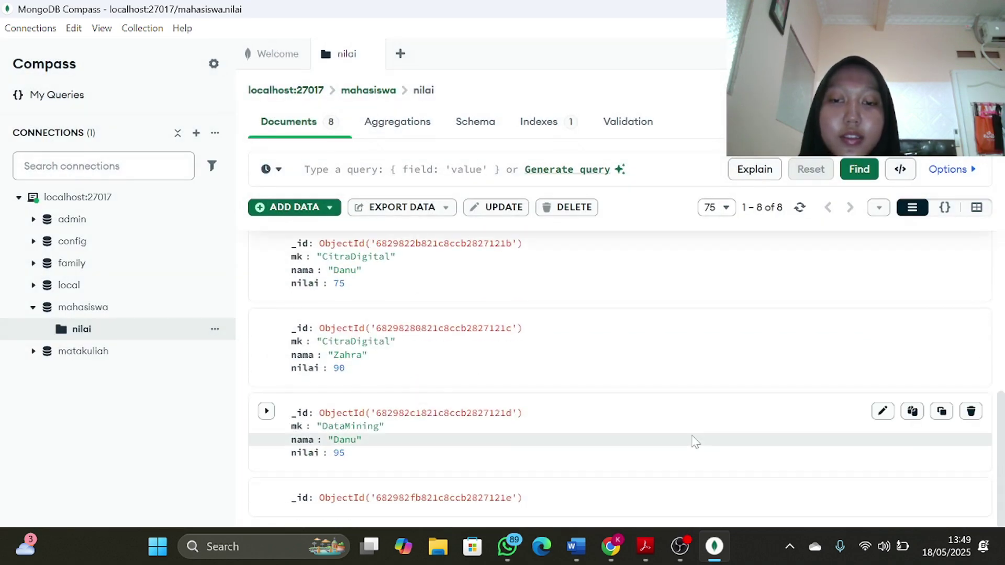
{"action": "left_click", "coordinate": [883, 497]}
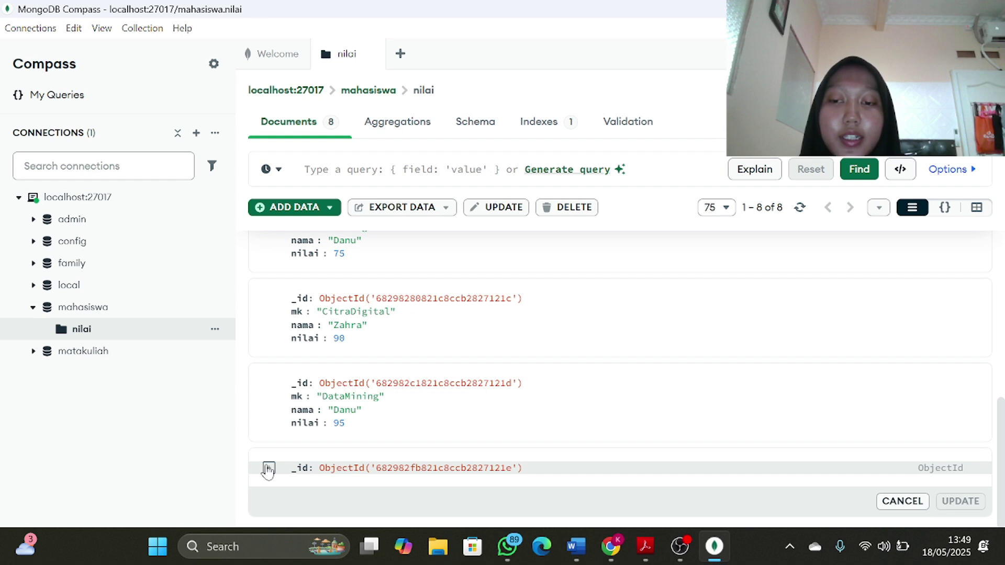
{"action": "left_click", "coordinate": [269, 468]}
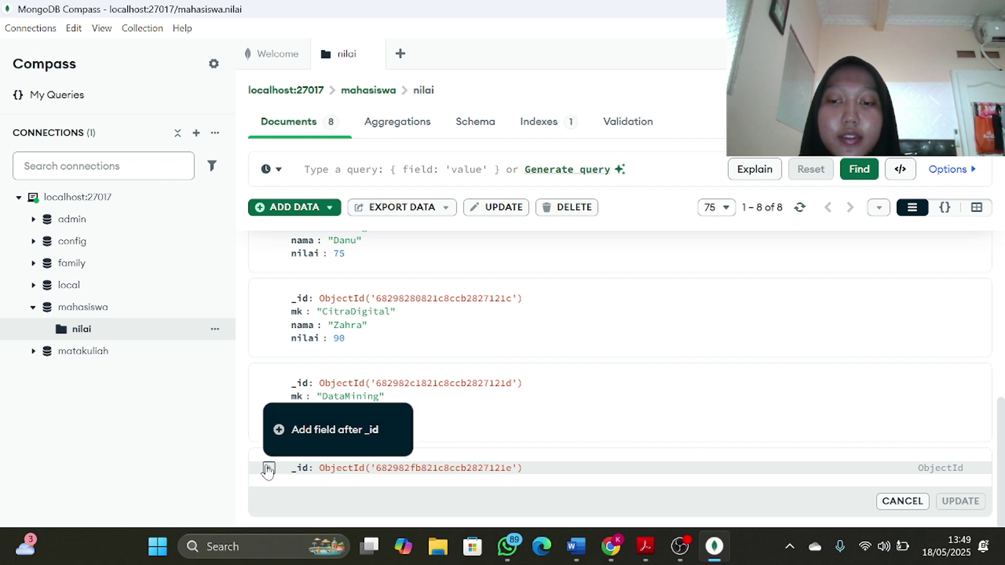
{"action": "left_click", "coordinate": [302, 430]}
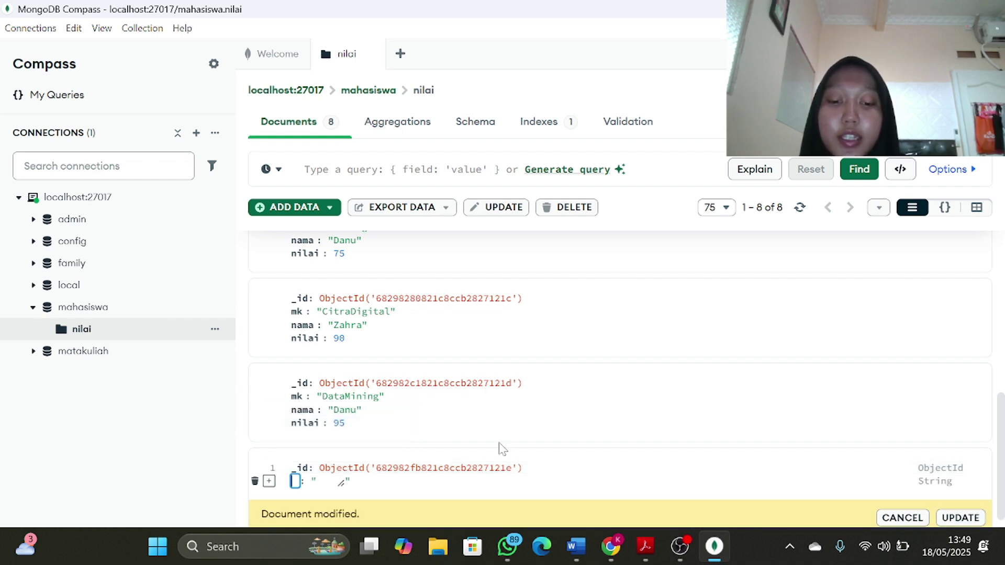
{"action": "type", "text": "nama"}
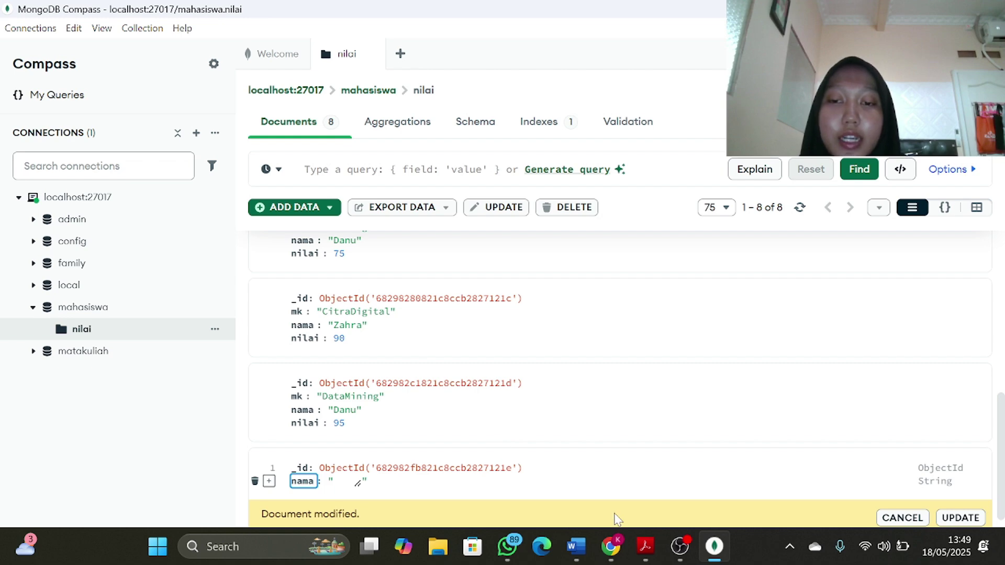
{"action": "mouse_move", "coordinate": [652, 465]}
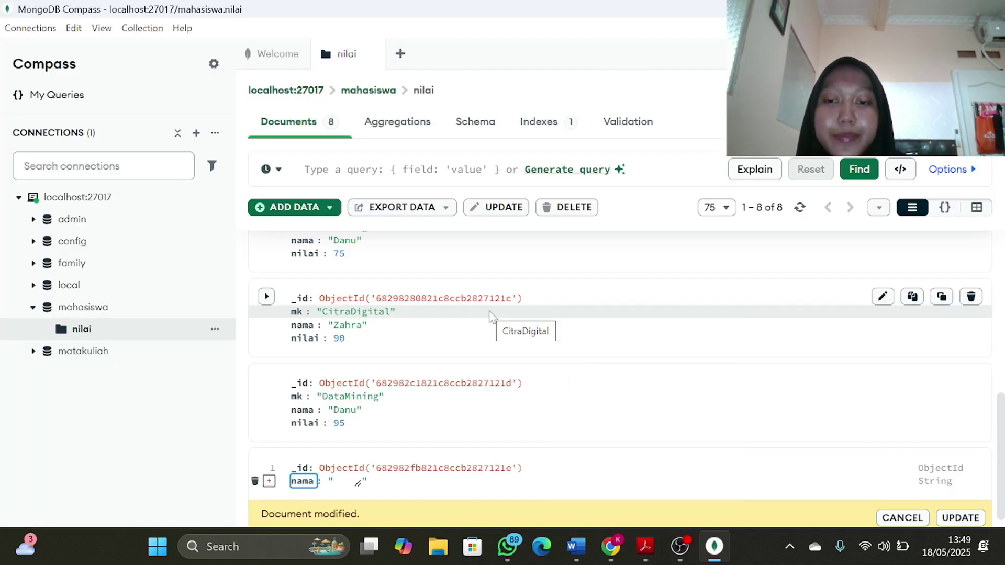
{"action": "left_click", "coordinate": [358, 482]}
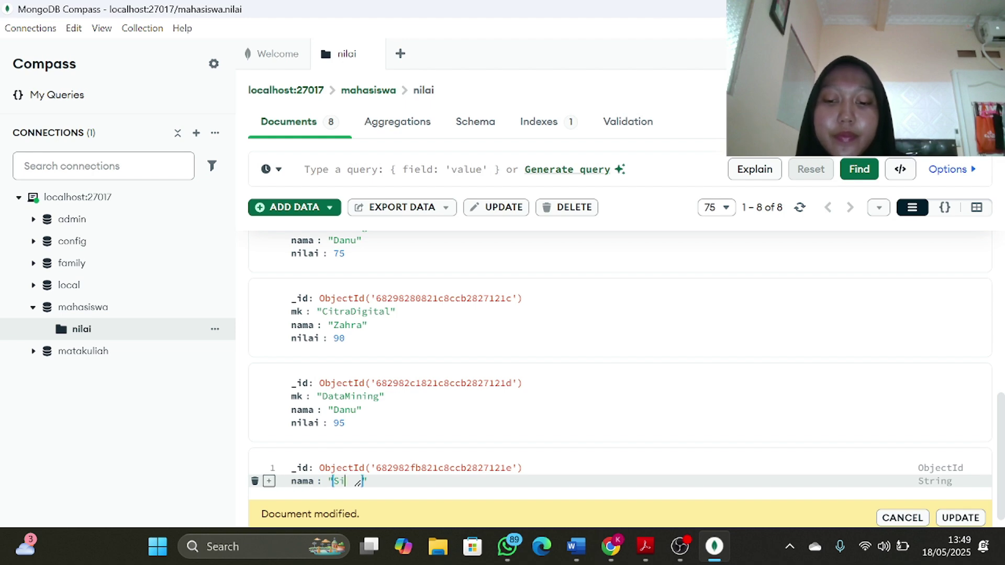
{"action": "type", "text": "Sidqia"}
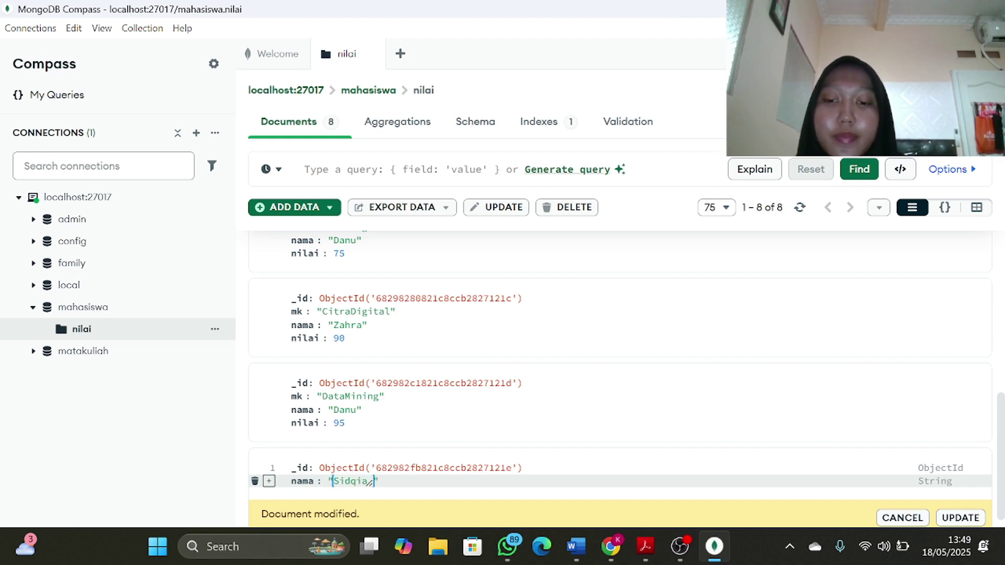
Step: Add a field named mk after nama in the eighth document and check its course value in the practice PDF
{"action": "left_click", "coordinate": [268, 482]}
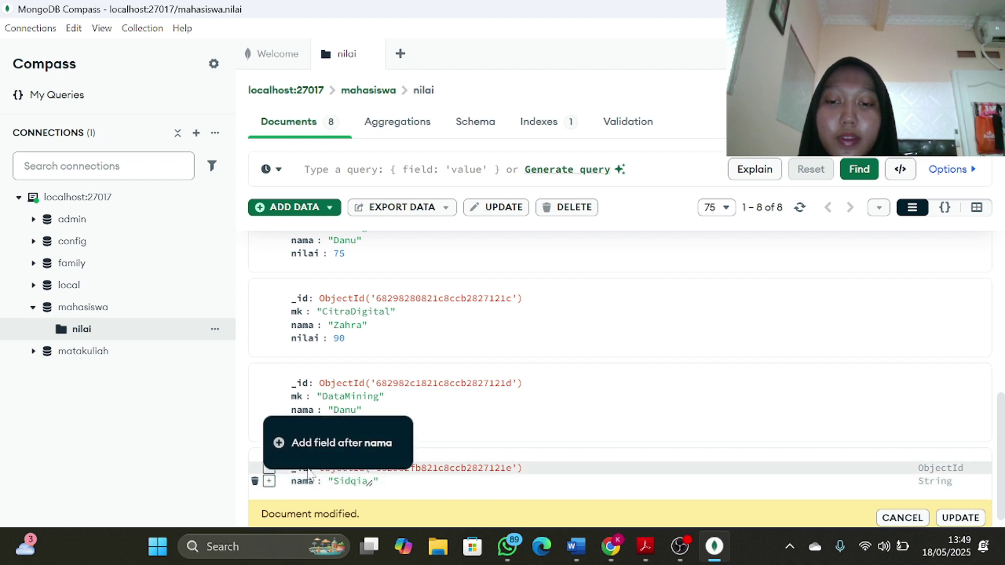
{"action": "left_click", "coordinate": [330, 456]}
{"action": "type", "text": "m"}
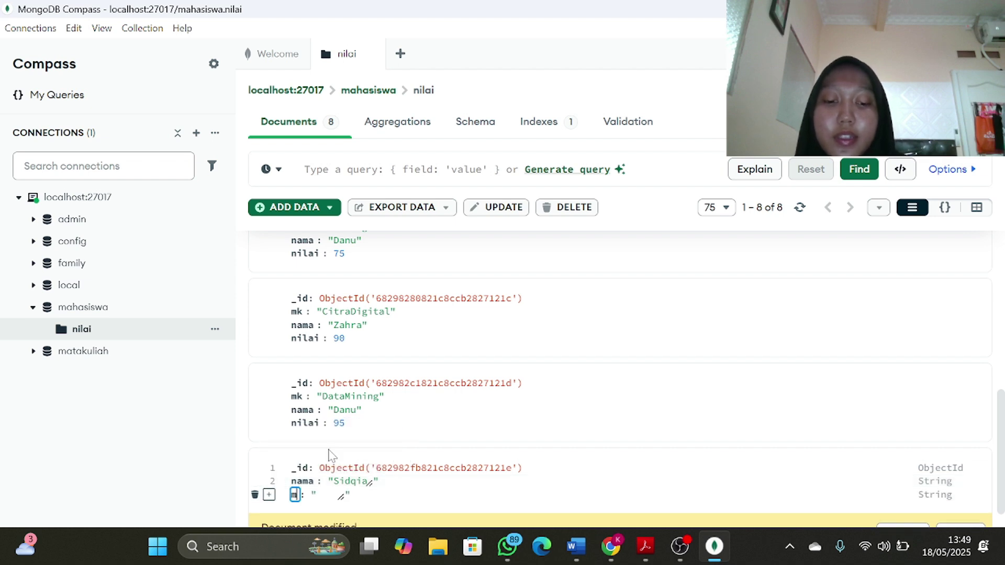
{"action": "type", "text": "k"}
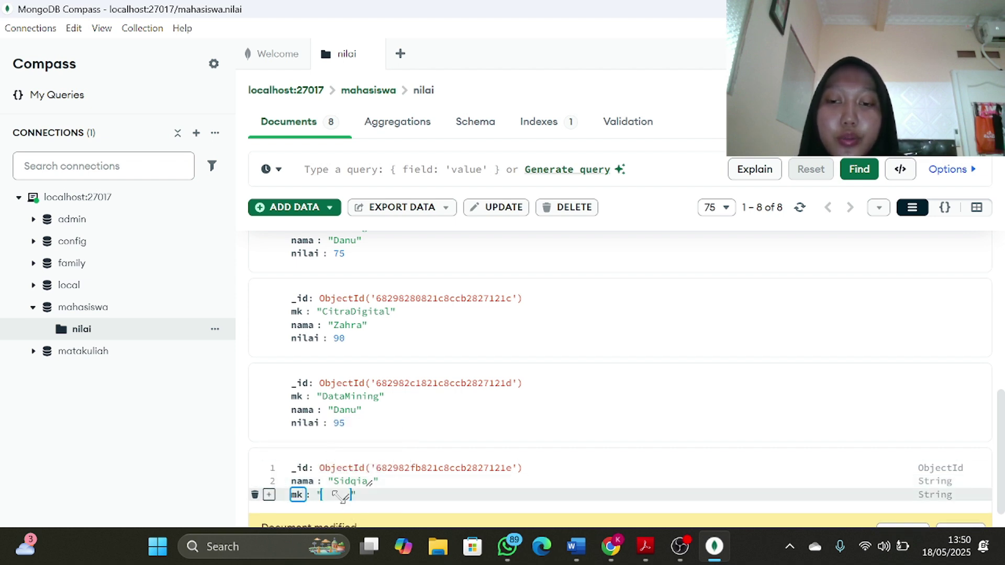
{"action": "mouse_move", "coordinate": [645, 546]}
{"action": "mouse_move", "coordinate": [652, 460]}
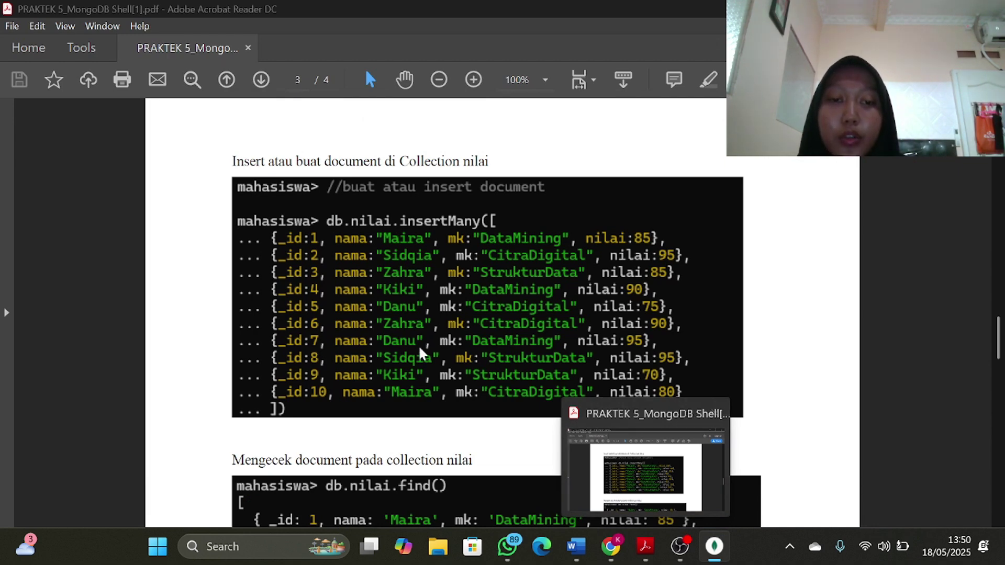
{"action": "type", "text": "Str"}
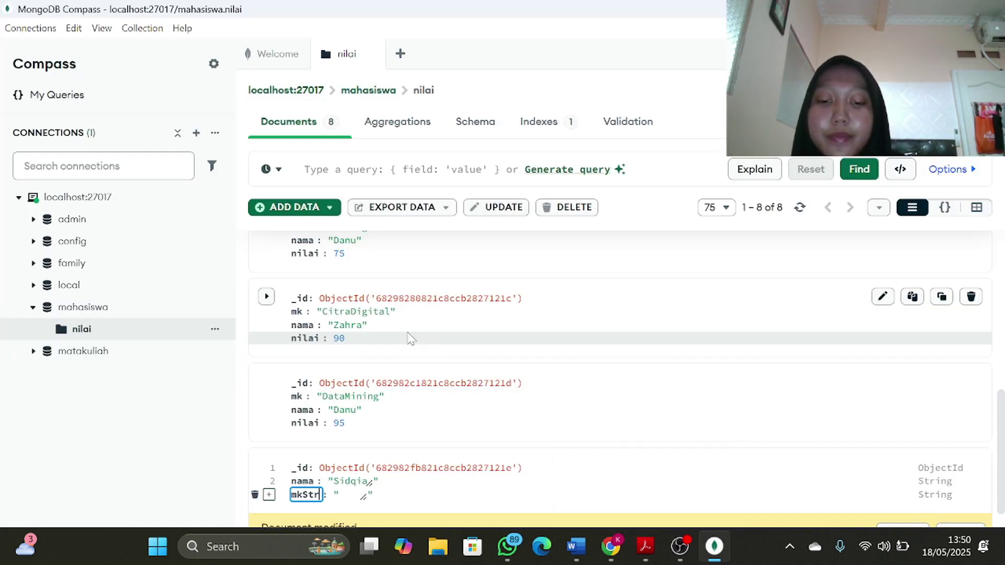
{"action": "type", "text": "ukturData"}
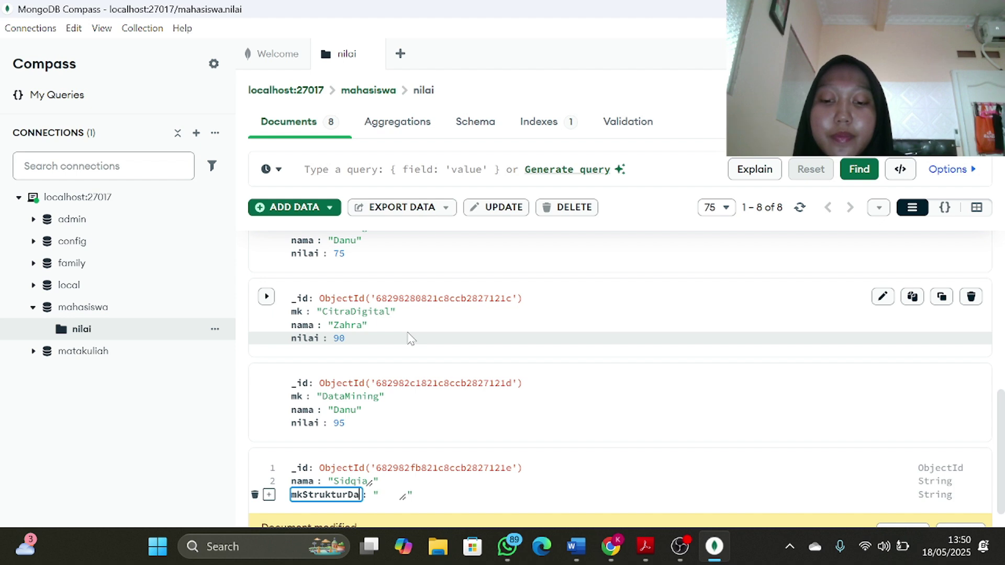
{"action": "key", "text": "BackSpace"}
{"action": "key", "text": "BackSpace"}
{"action": "key", "text": "BackSpace"}
{"action": "key", "text": "BackSpace"}
{"action": "key", "text": "BackSpace"}
{"action": "key", "text": "BackSpace"}
{"action": "key", "text": "BackSpace"}
{"action": "key", "text": "BackSpace"}
{"action": "key", "text": "BackSpace"}
{"action": "key", "text": "BackSpace"}
{"action": "key", "text": "BackSpace"}
{"action": "key", "text": "BackSpace"}
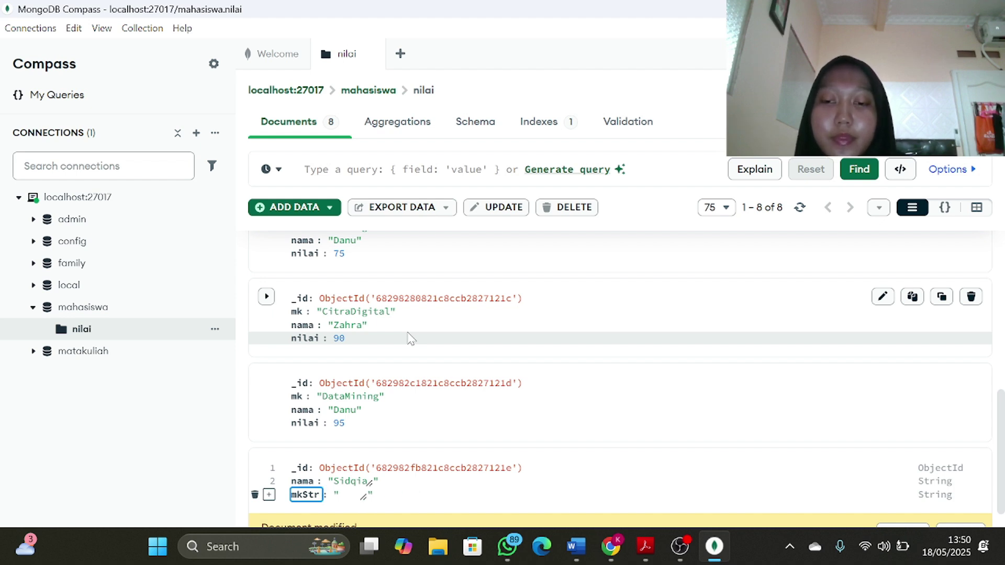
Step: Set the value of the eighth document's mk field to StrukturData
{"action": "left_click", "coordinate": [350, 495]}
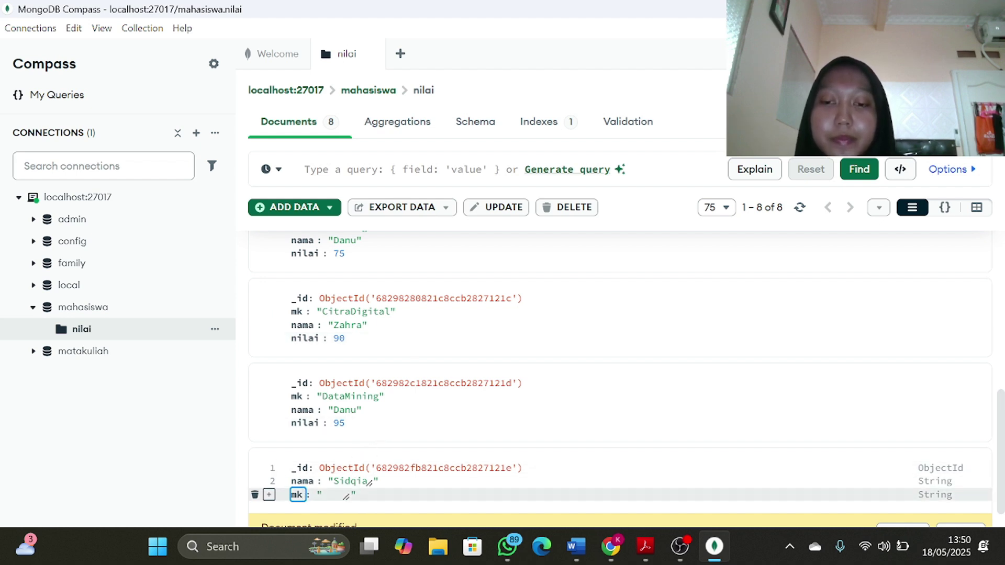
{"action": "type", "text": "Stru"}
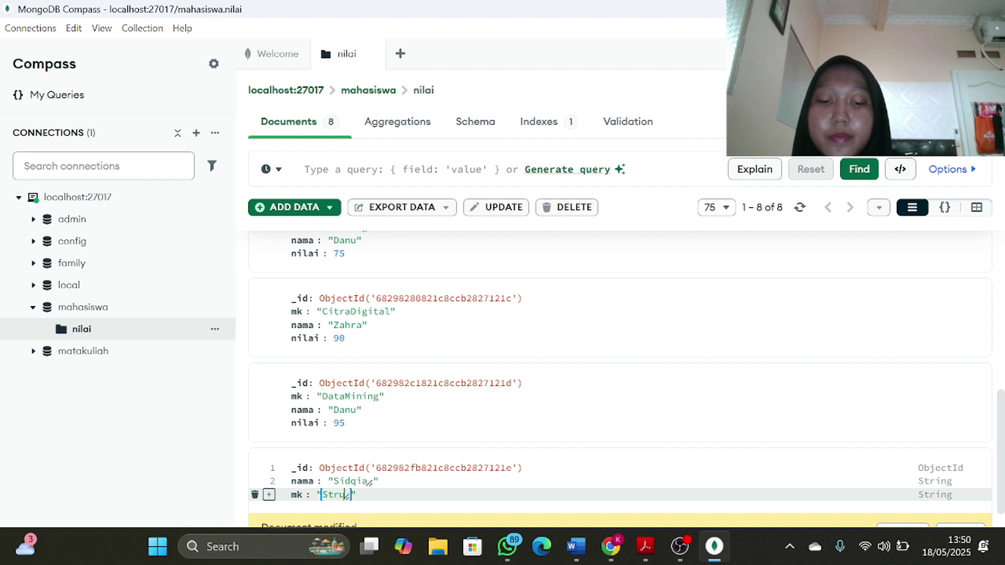
{"action": "type", "text": "kturData"}
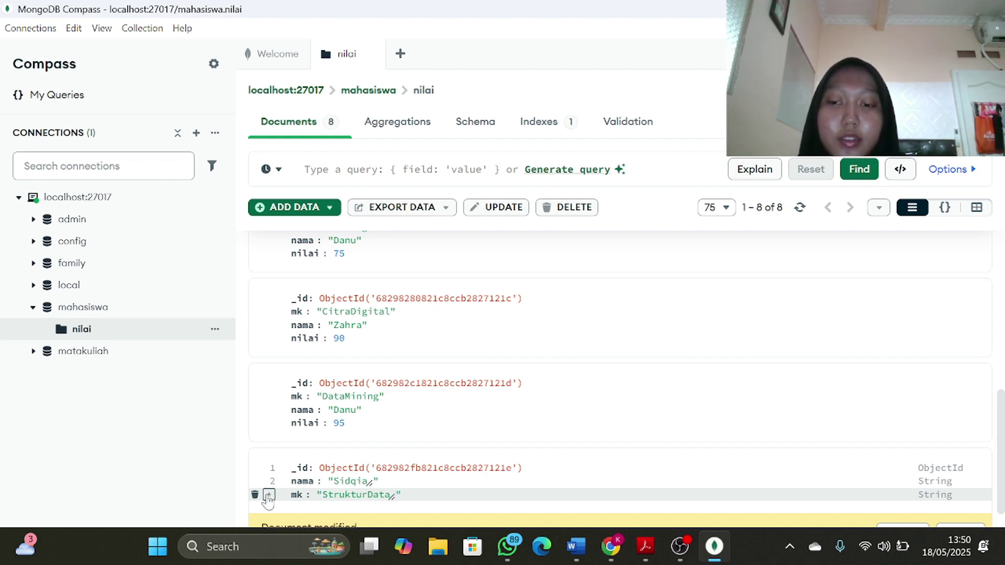
Step: Add a nilai field after mk in the eighth document with the PDF's value 95 and data type Int32, and save the document
{"action": "left_click", "coordinate": [269, 496]}
{"action": "left_click", "coordinate": [285, 461]}
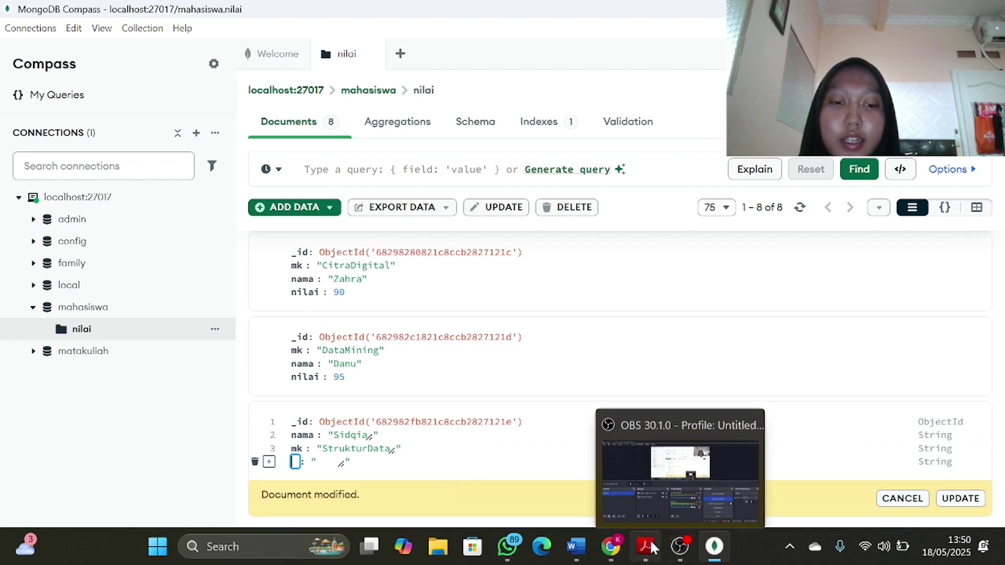
{"action": "left_click", "coordinate": [636, 469]}
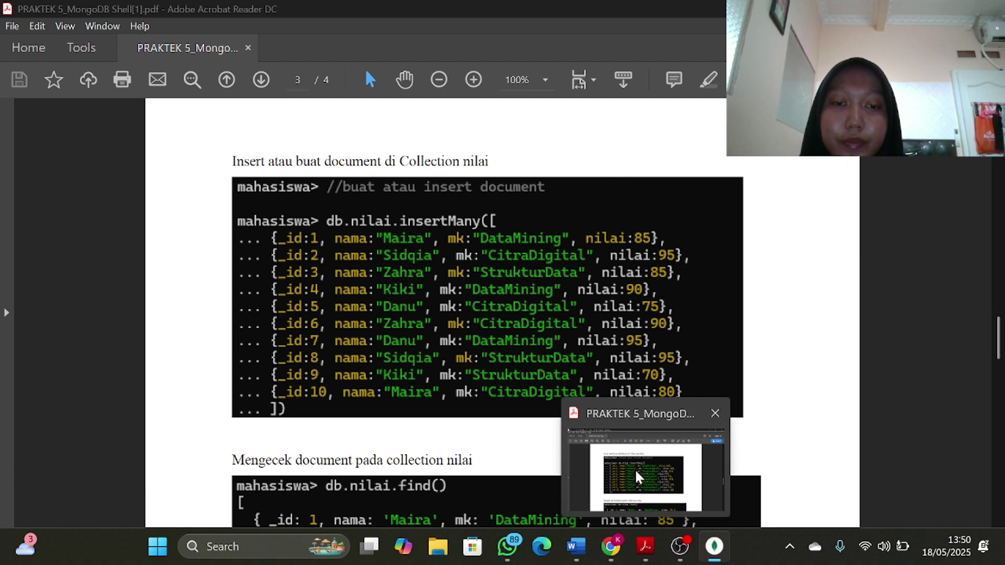
{"action": "key", "text": "alt+Tab"}
{"action": "type", "text": "ni"}
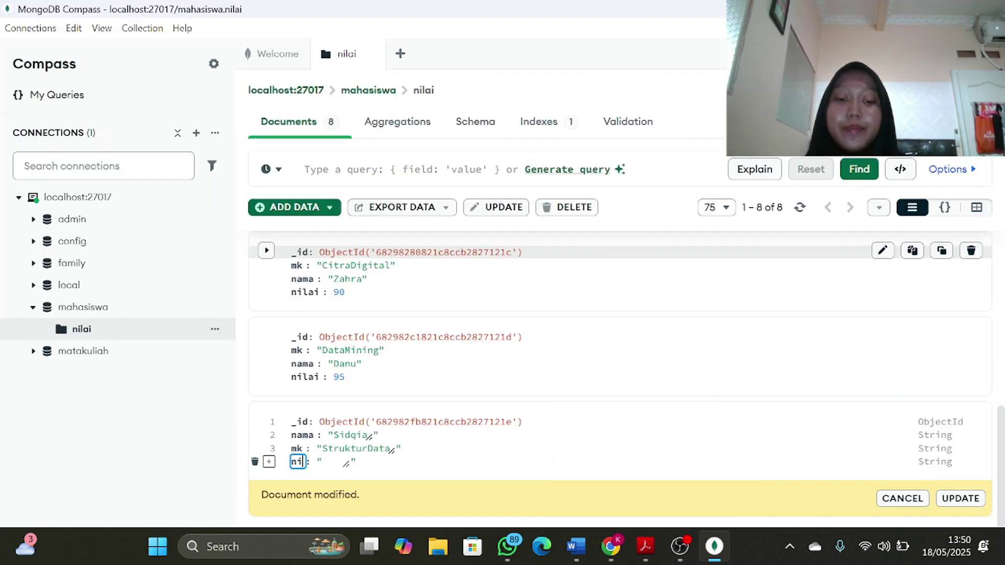
{"action": "type", "text": "lai"}
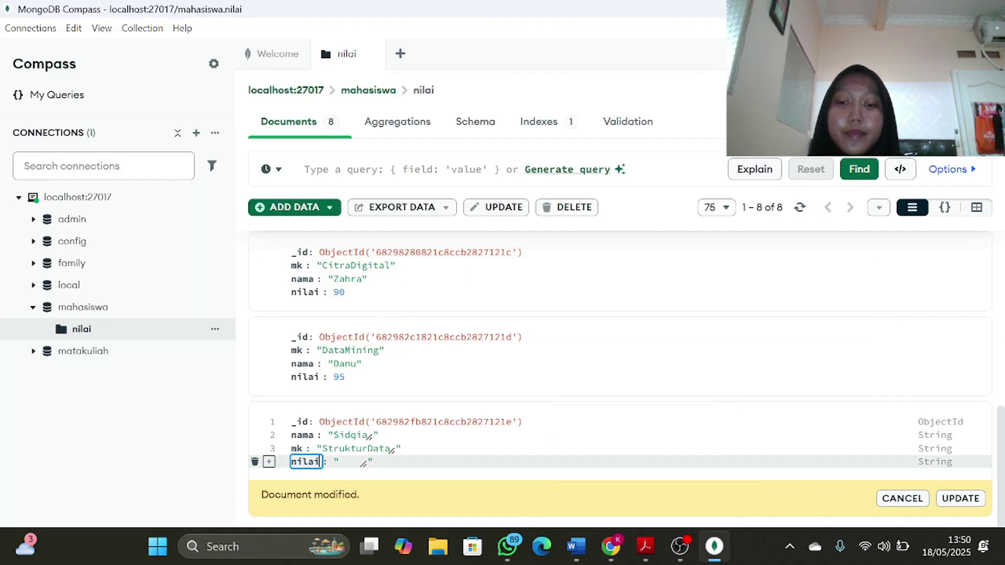
{"action": "left_click", "coordinate": [346, 463]}
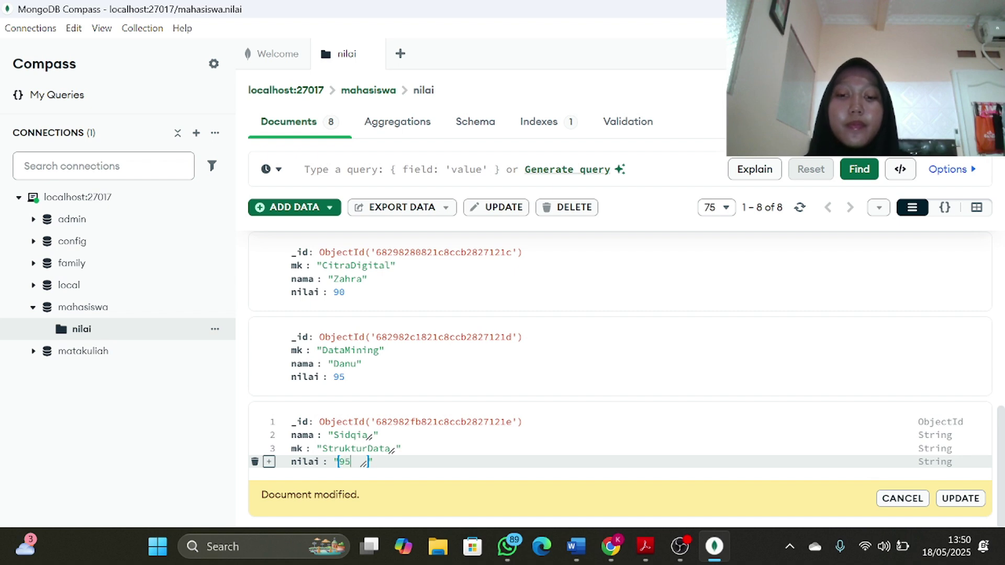
{"action": "left_click", "coordinate": [982, 463]}
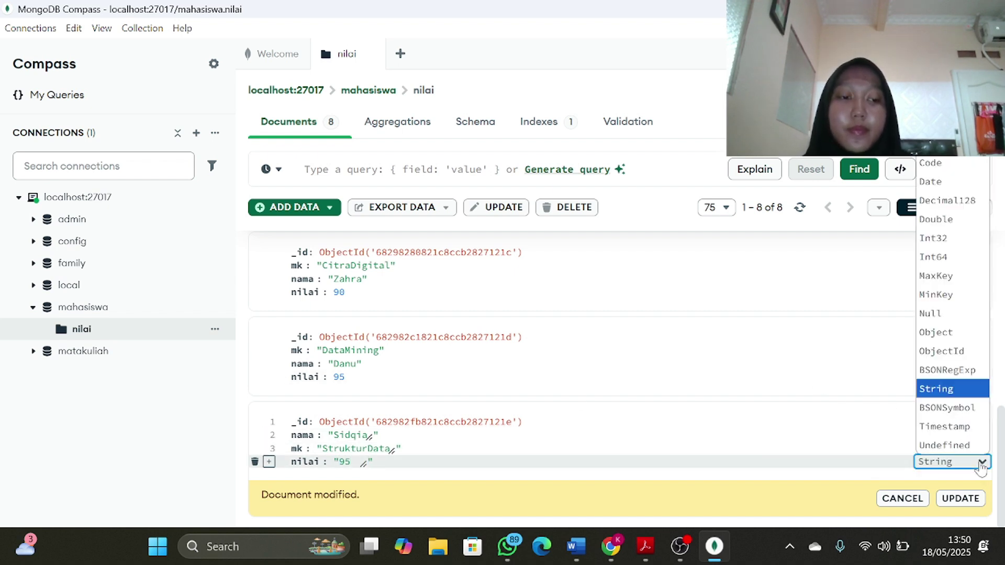
{"action": "left_click", "coordinate": [967, 242]}
{"action": "left_click", "coordinate": [962, 499]}
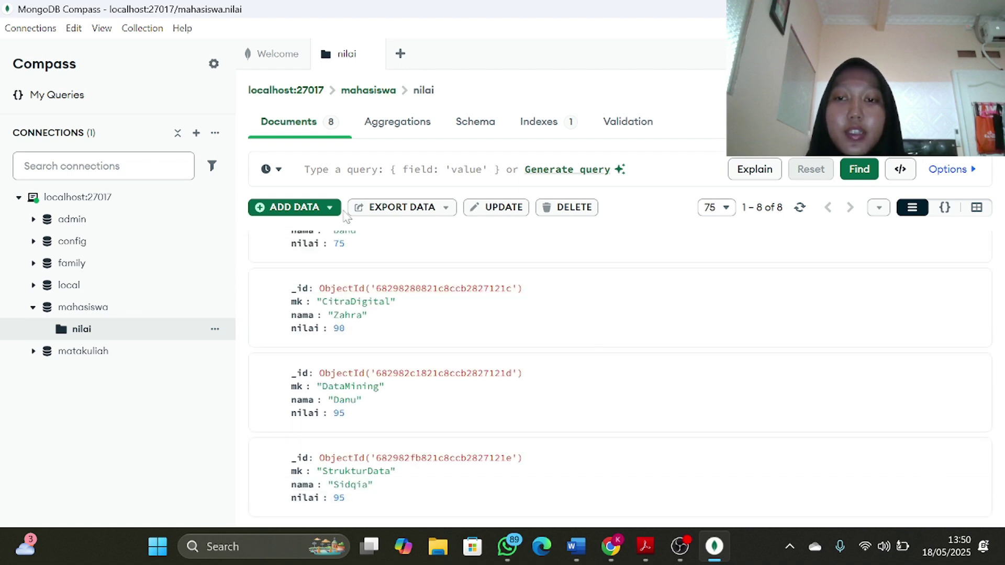
Step: Insert a ninth document into the nilai collection, keeping only its default _id
{"action": "left_click", "coordinate": [316, 208]}
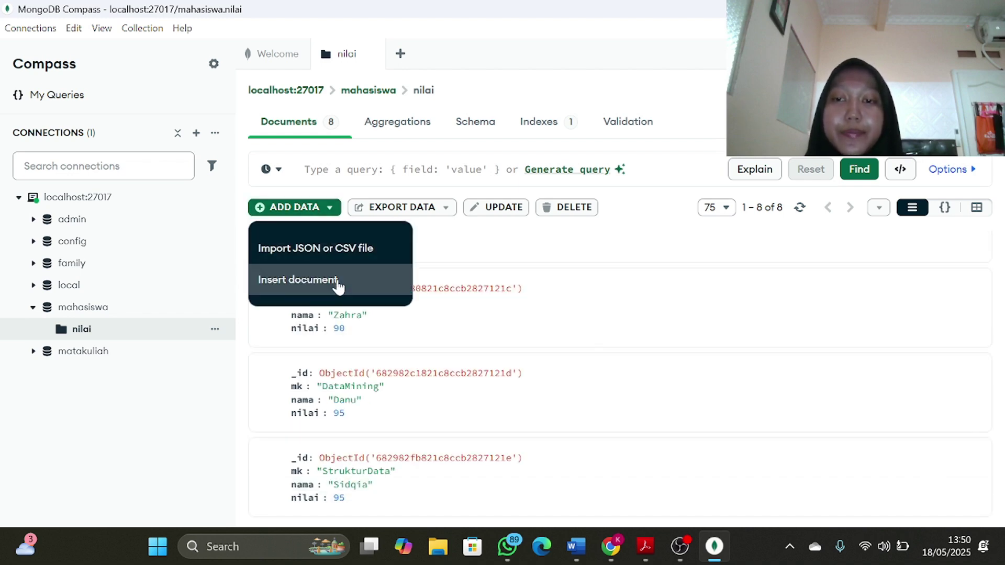
{"action": "left_click", "coordinate": [336, 282]}
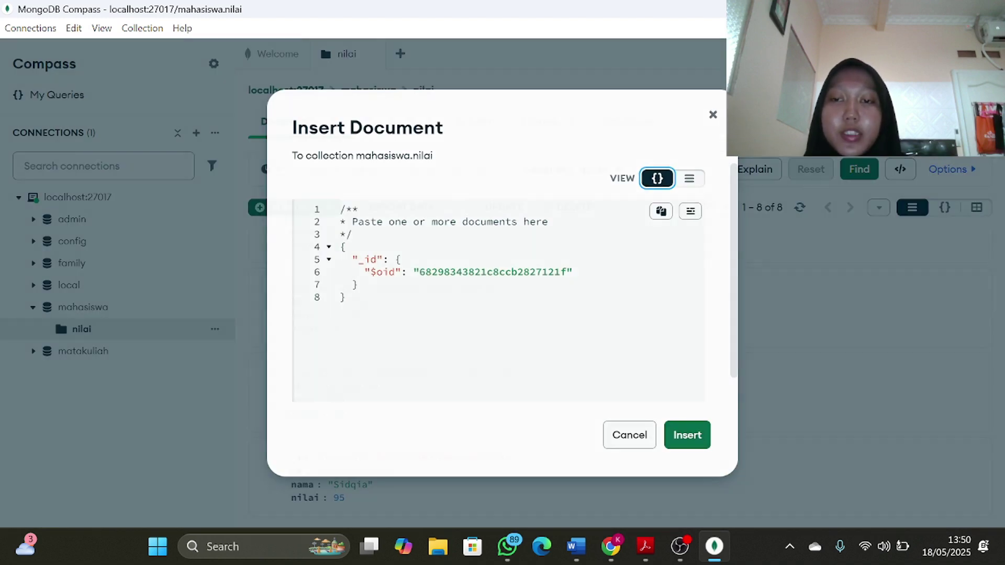
{"action": "left_click", "coordinate": [679, 433]}
{"action": "scroll", "coordinate": [768, 444], "scroll_direction": "down", "scroll_amount": 5}
Step: Edit the ninth document and add a nama field after _id holding the student name from the PDF's ninth record
{"action": "mouse_move", "coordinate": [958, 511]}
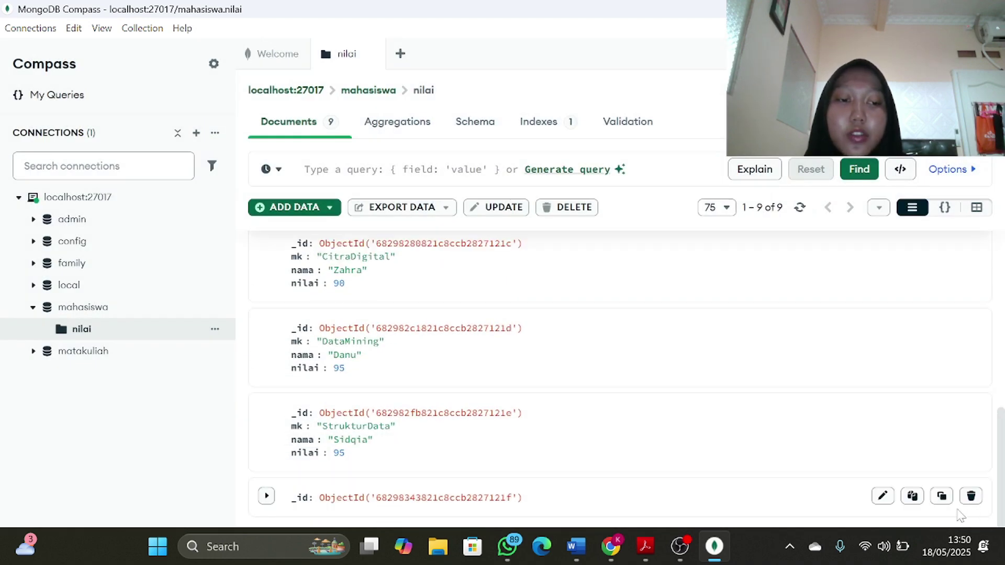
{"action": "left_click", "coordinate": [884, 498]}
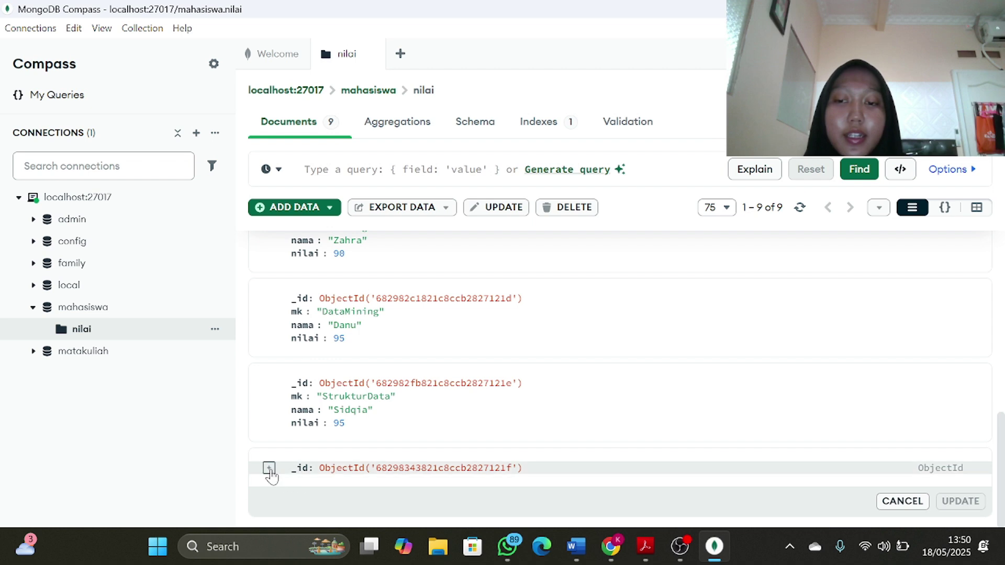
{"action": "left_click", "coordinate": [269, 473]}
{"action": "left_click", "coordinate": [287, 437]}
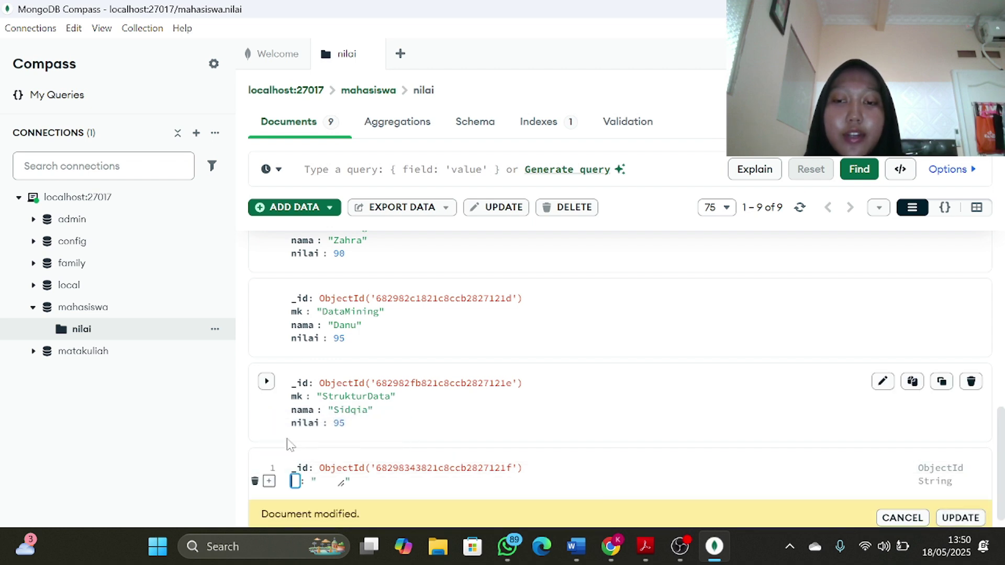
{"action": "type", "text": "nama"}
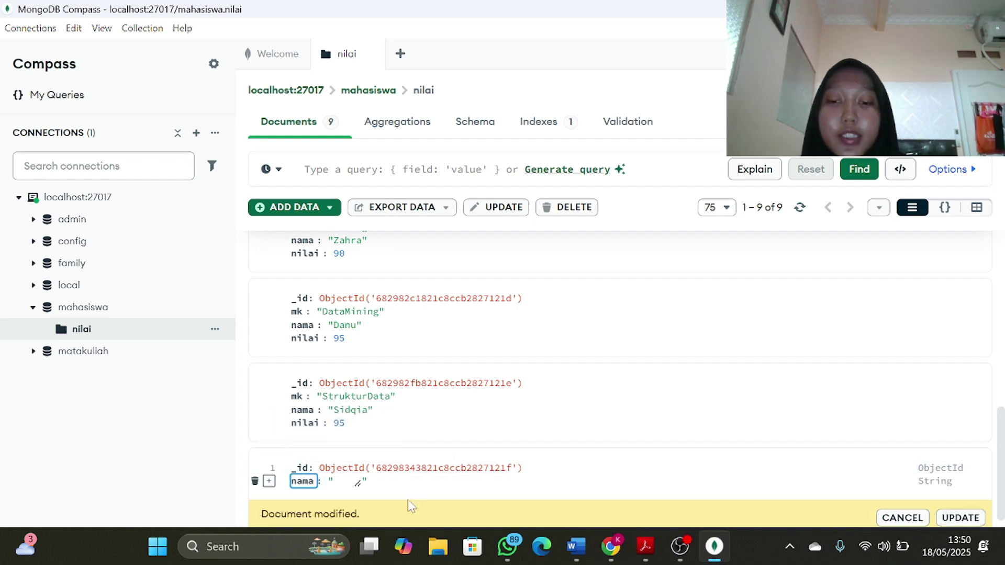
{"action": "left_click", "coordinate": [359, 483]}
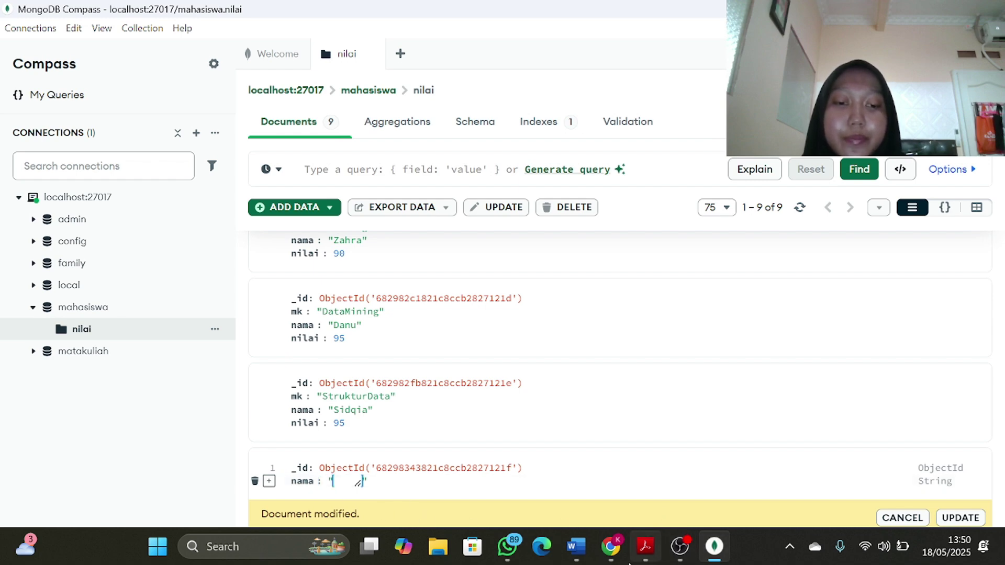
{"action": "mouse_move", "coordinate": [644, 556]}
{"action": "left_click", "coordinate": [653, 478]}
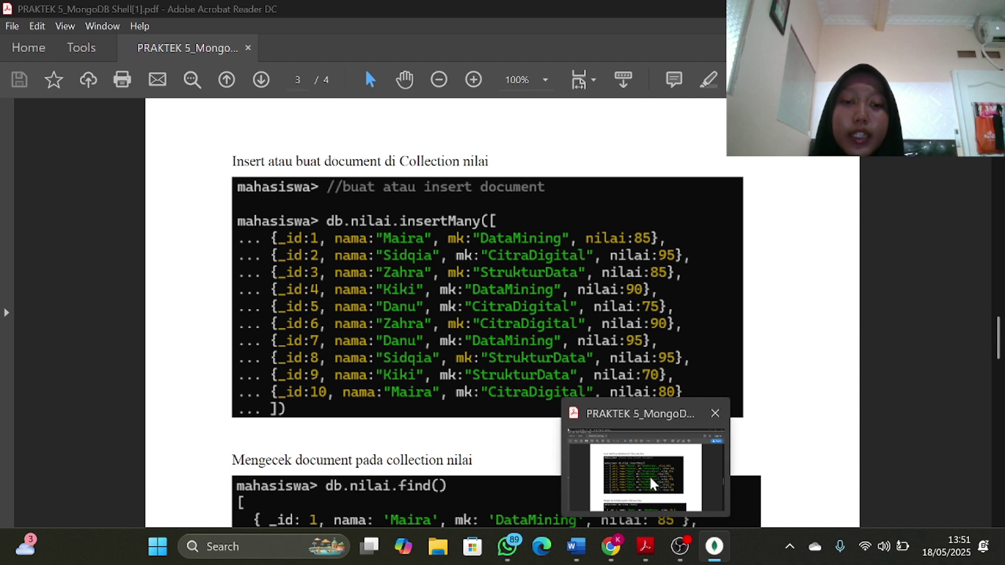
{"action": "left_click", "coordinate": [649, 476]}
{"action": "type", "text": "Kiki"}
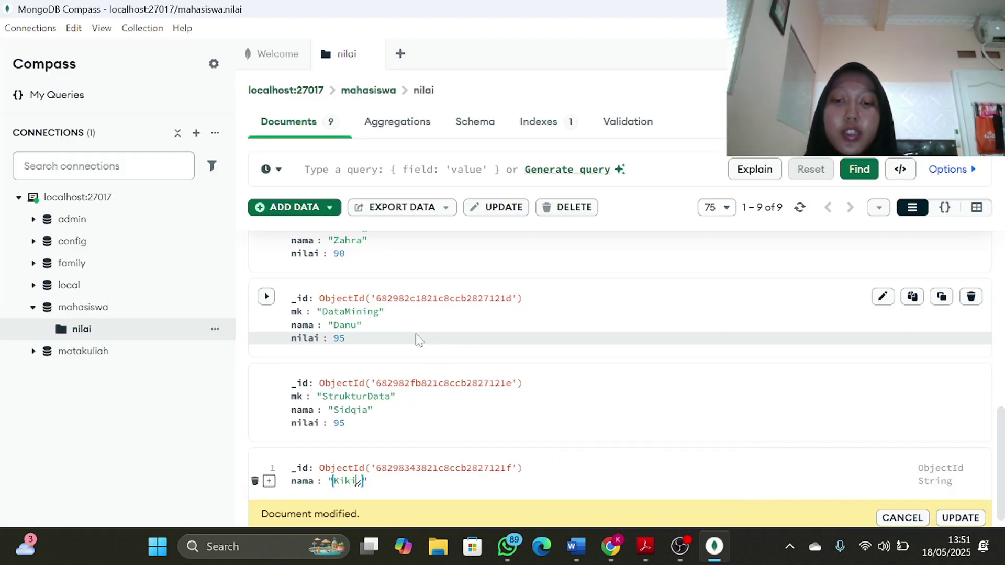
Step: Add a field named mk after nama in the ninth document with the value StrukturData
{"action": "left_click", "coordinate": [269, 481]}
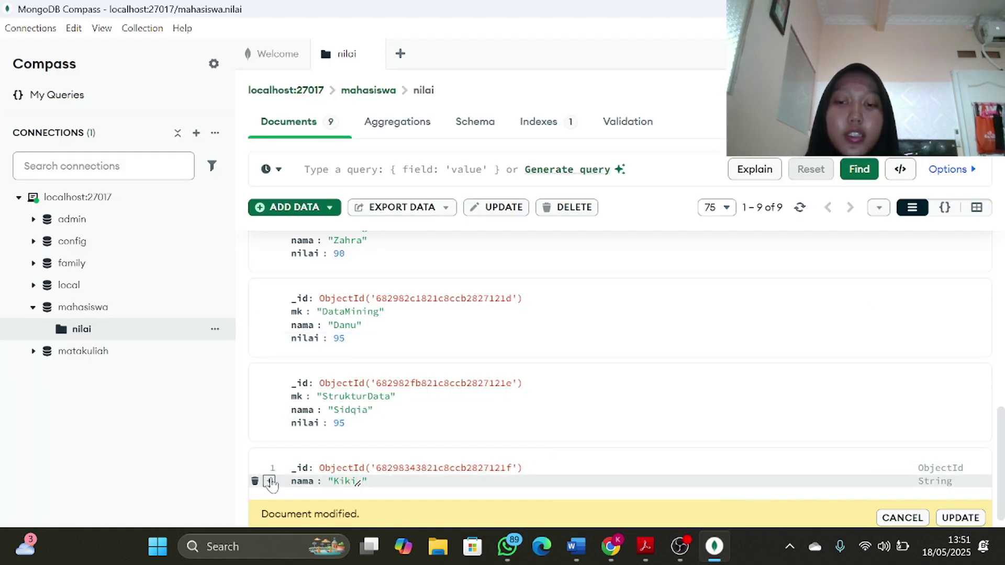
{"action": "left_click", "coordinate": [282, 444]}
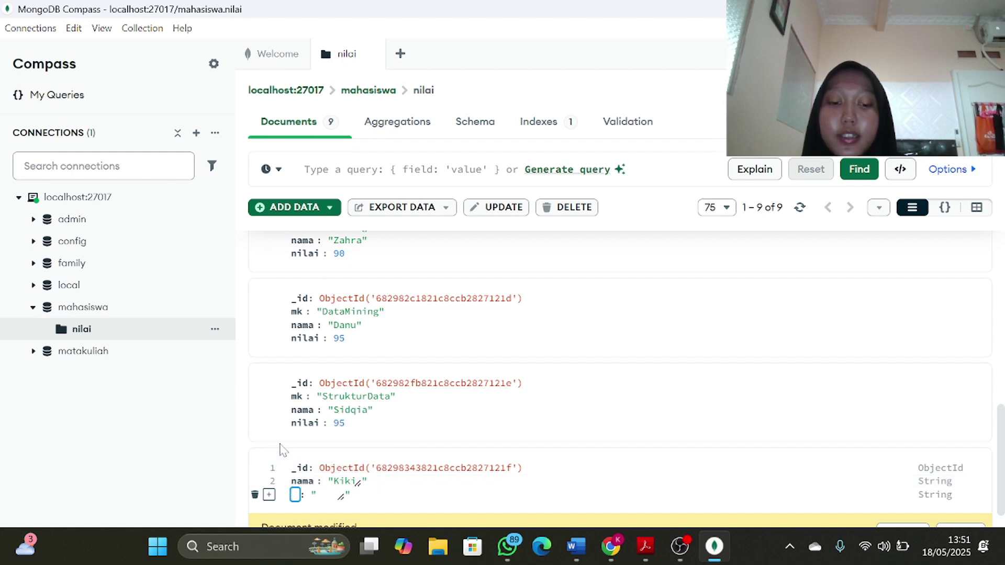
{"action": "type", "text": "mk"}
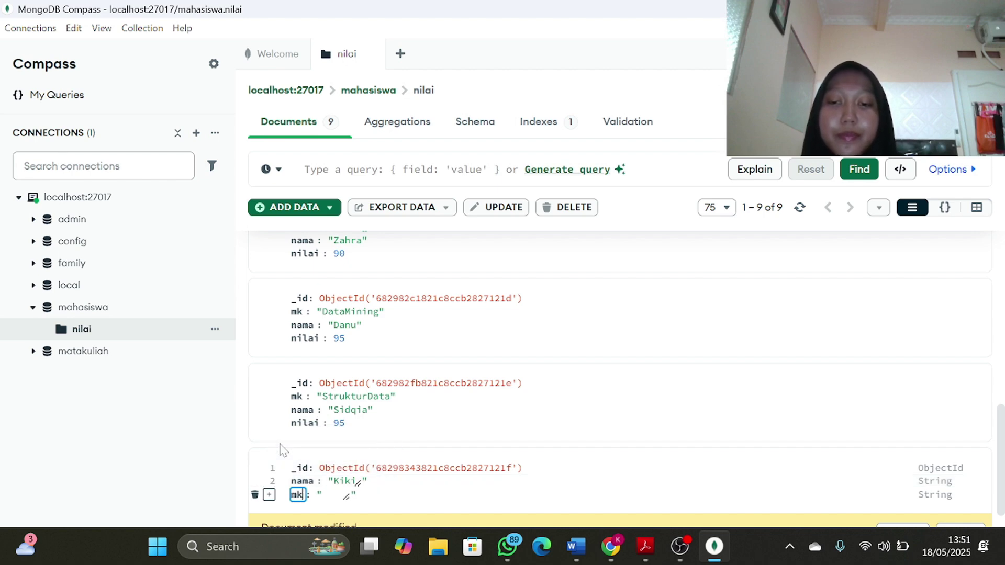
{"action": "left_click", "coordinate": [345, 496]}
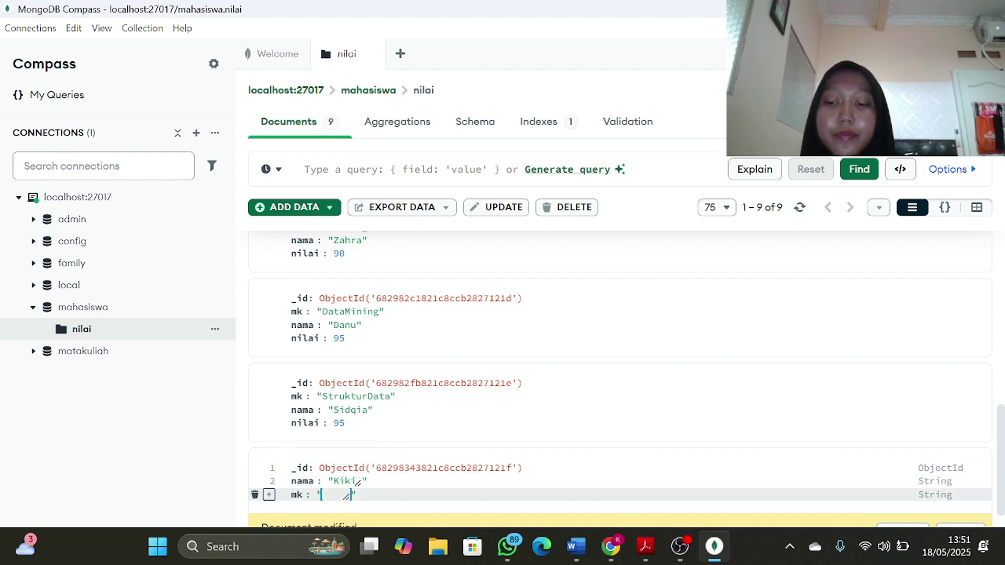
{"action": "type", "text": "Struktur"}
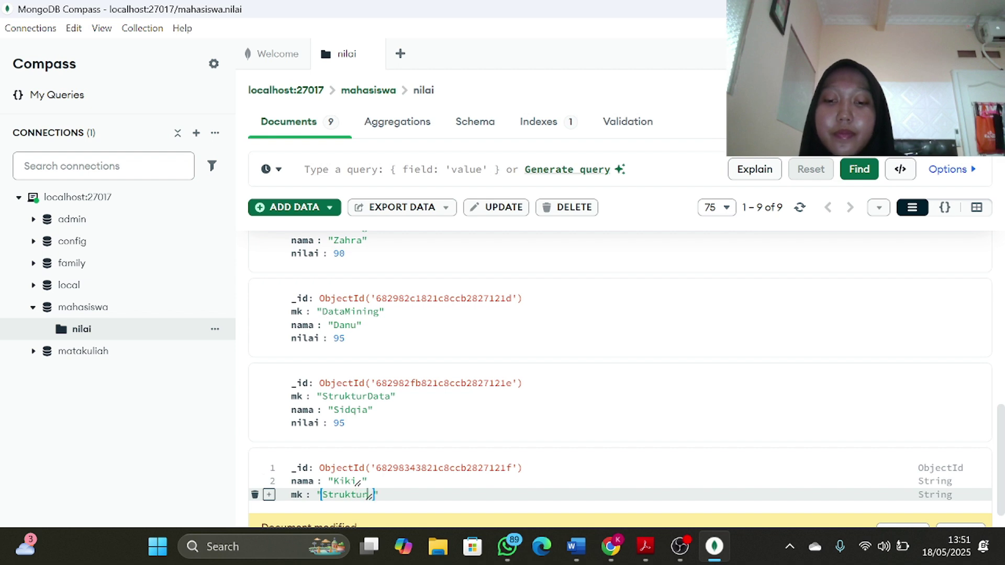
{"action": "type", "text": "Data"}
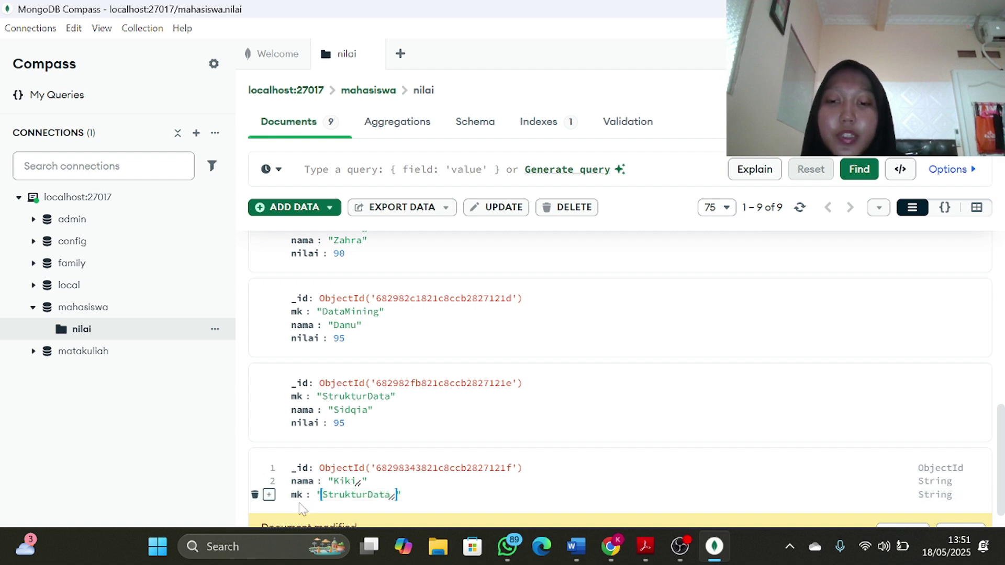
Step: Add a nilai field after mk in the ninth document with value 70 and data type Int32, and save the document
{"action": "left_click", "coordinate": [270, 495]}
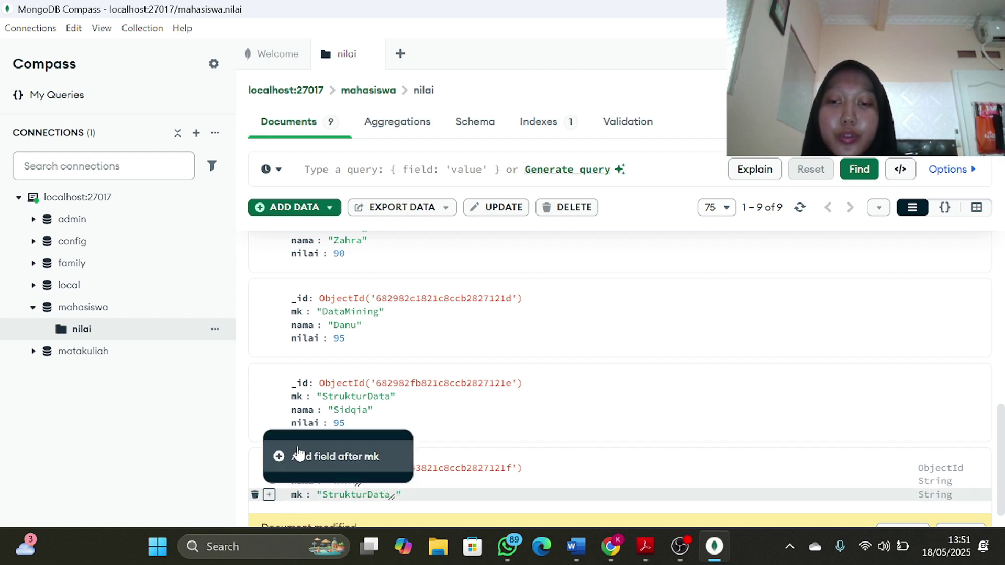
{"action": "left_click", "coordinate": [297, 455]}
{"action": "type", "text": "nilai"}
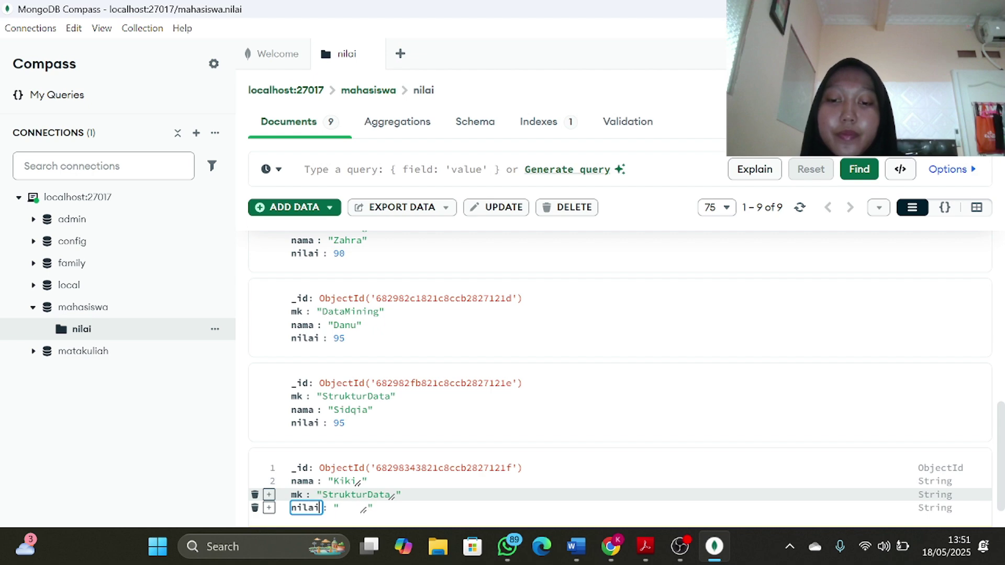
{"action": "key", "text": "Tab"}
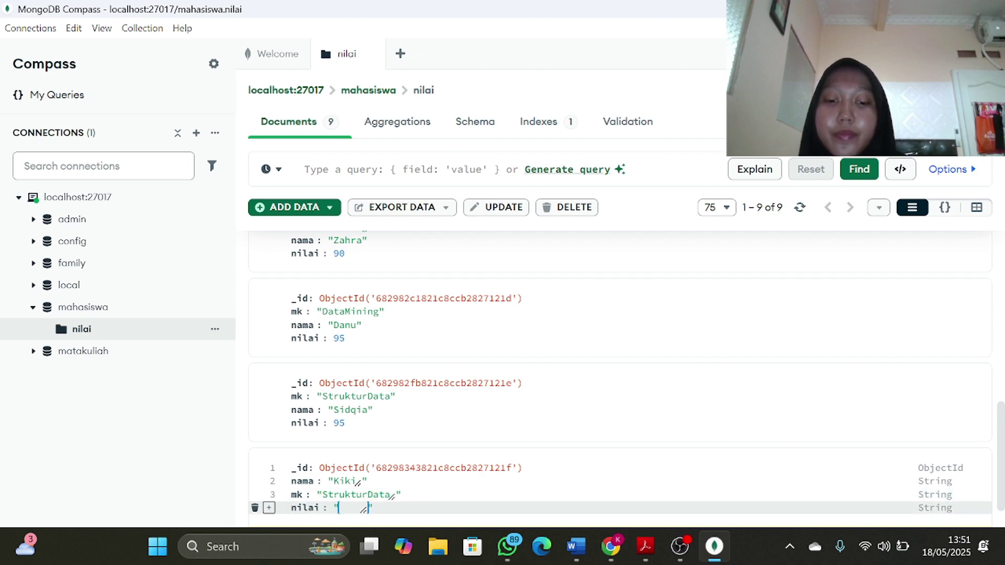
{"action": "type", "text": "70"}
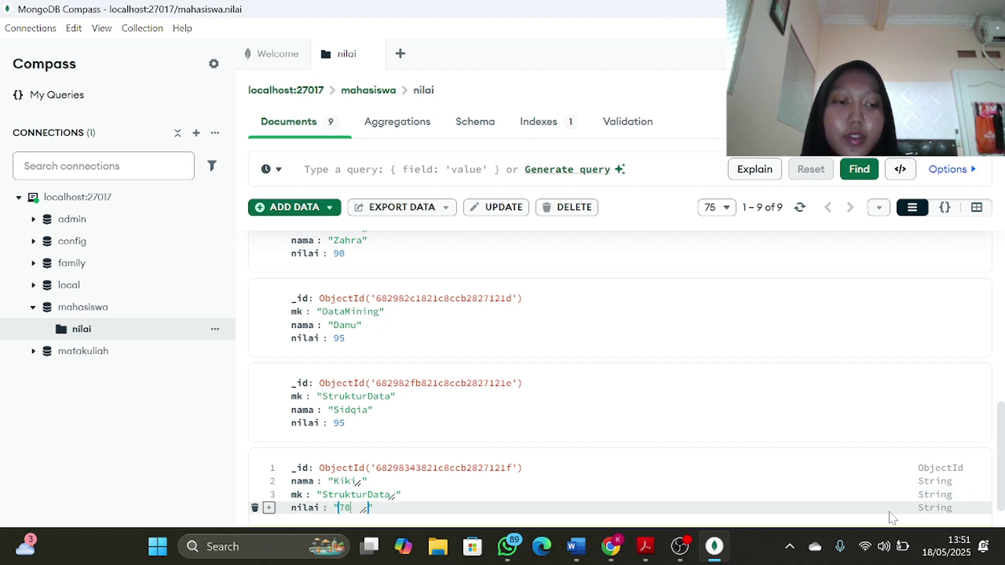
{"action": "left_click", "coordinate": [983, 509]}
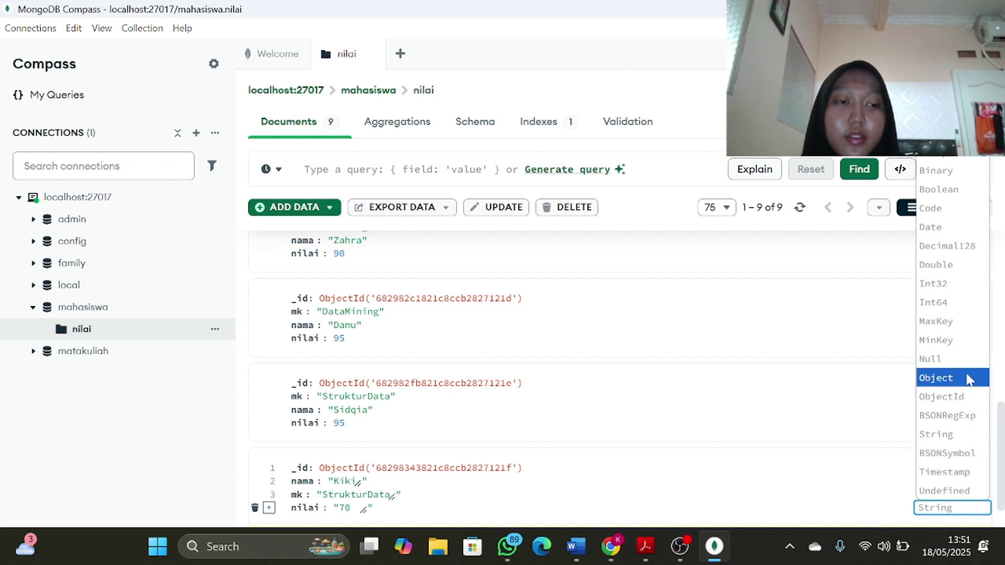
{"action": "left_click", "coordinate": [956, 284]}
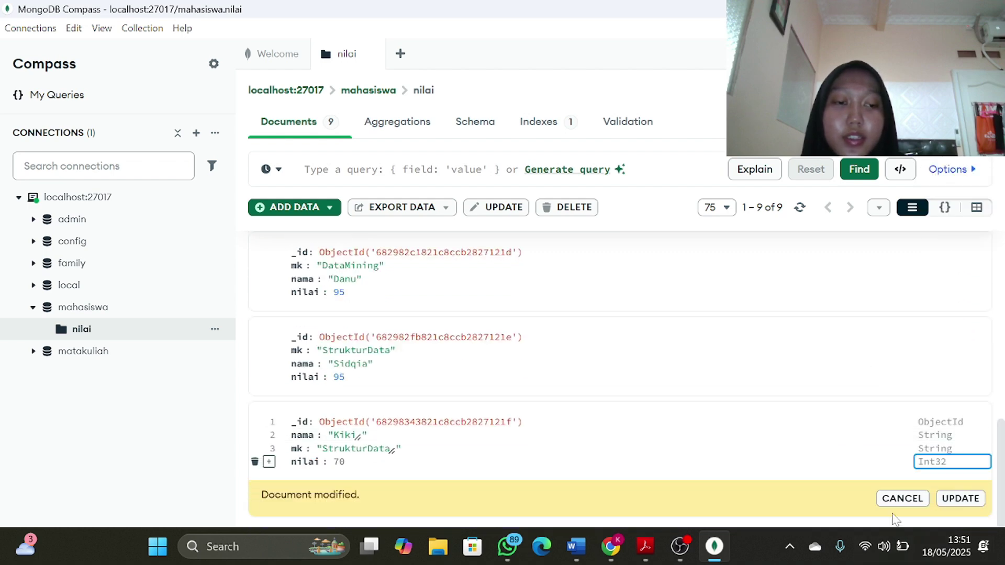
{"action": "left_click", "coordinate": [961, 498]}
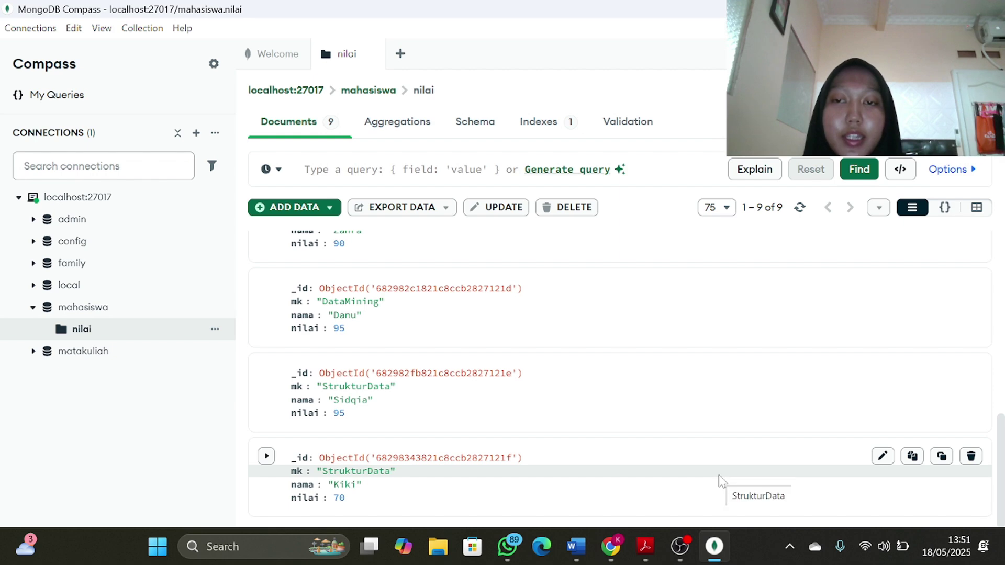
Step: Insert a tenth document into the nilai collection, keeping only its default _id
{"action": "left_click", "coordinate": [278, 210]}
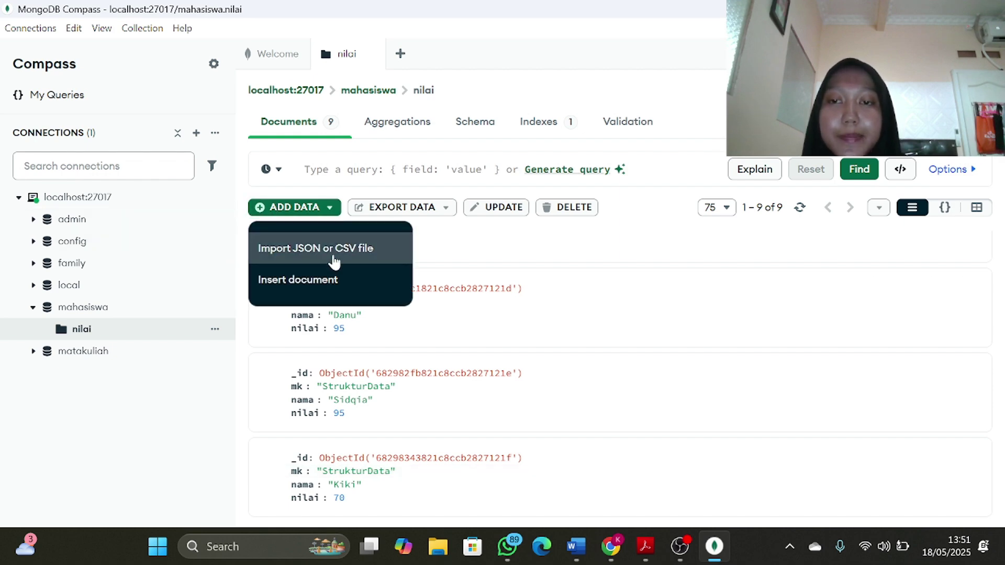
{"action": "left_click", "coordinate": [332, 279]}
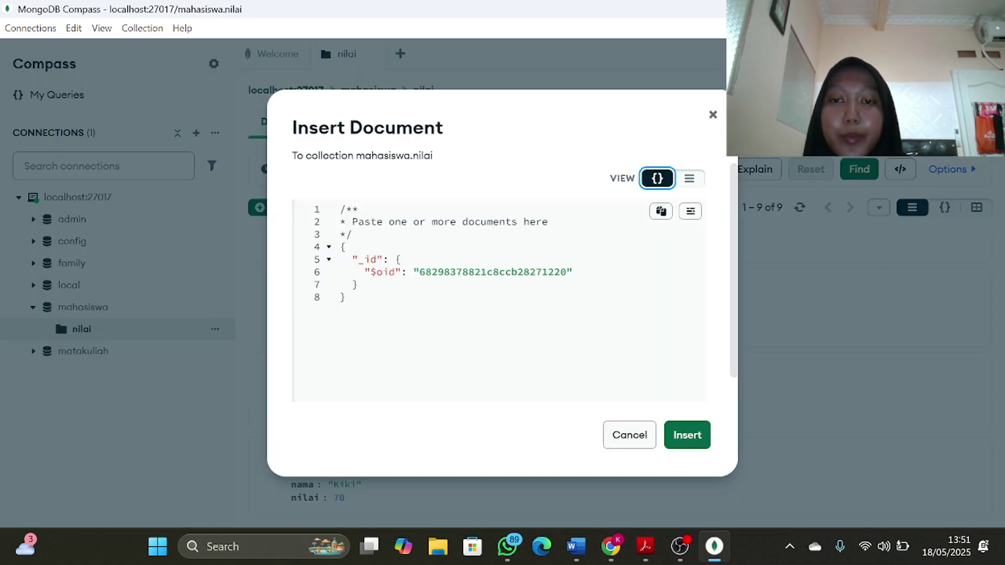
{"action": "left_click", "coordinate": [687, 440]}
{"action": "scroll", "coordinate": [687, 442], "scroll_direction": "down", "scroll_amount": 5}
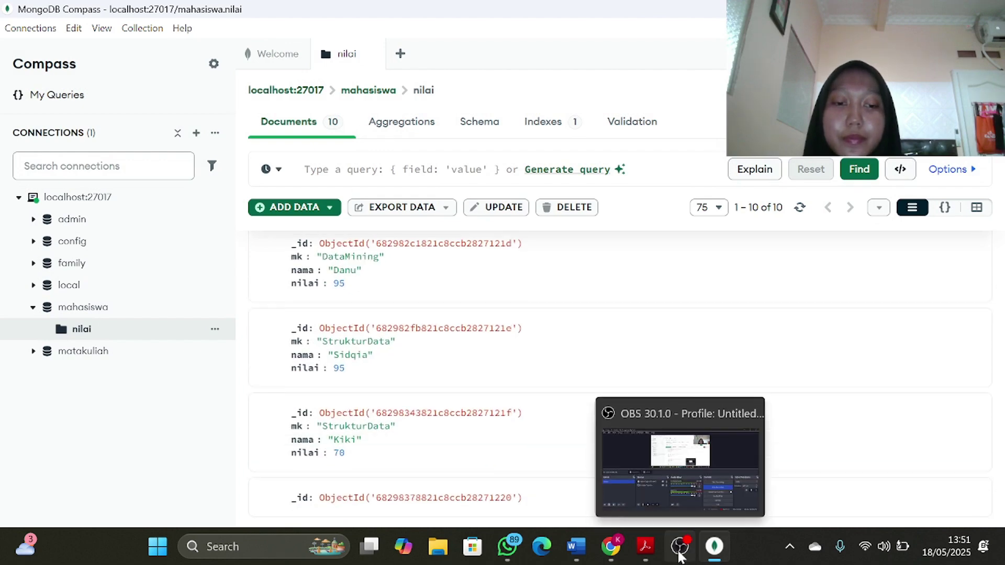
Step: Check the PDF's tenth record, edit the tenth document and add a nama field after _id holding that record's student name
{"action": "left_click", "coordinate": [647, 492]}
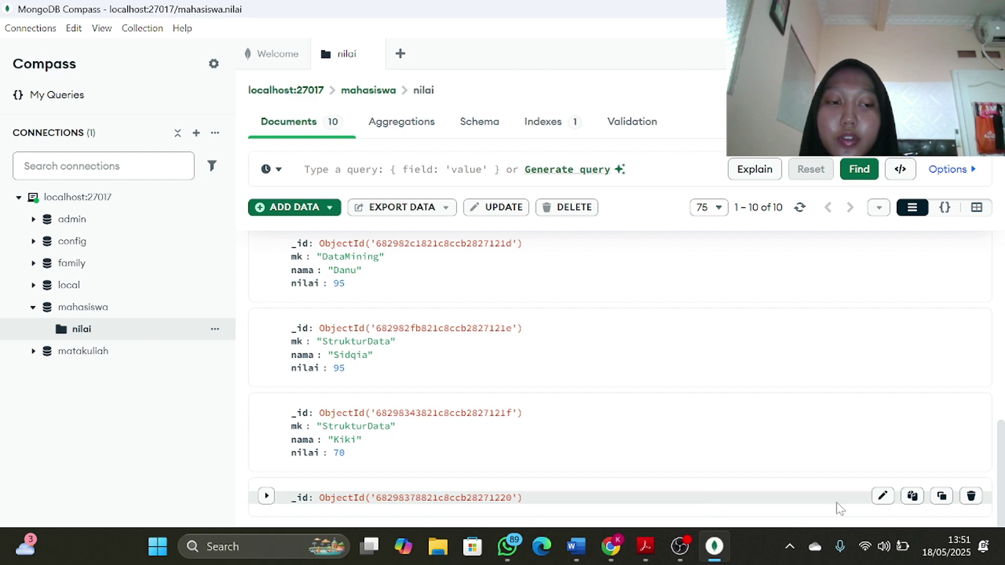
{"action": "left_click", "coordinate": [883, 496]}
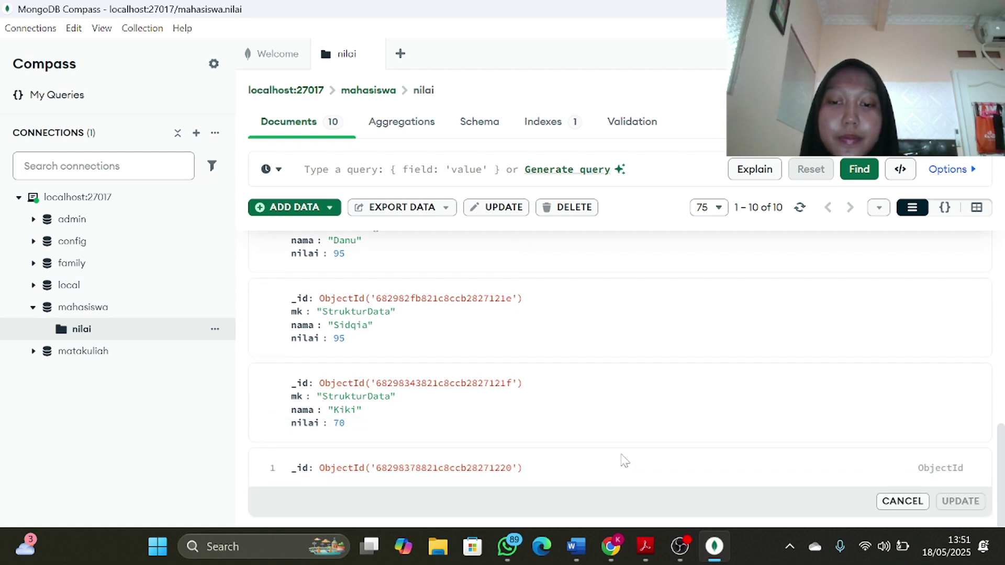
{"action": "left_click", "coordinate": [269, 470]}
{"action": "left_click", "coordinate": [291, 442]}
{"action": "type", "text": "n"}
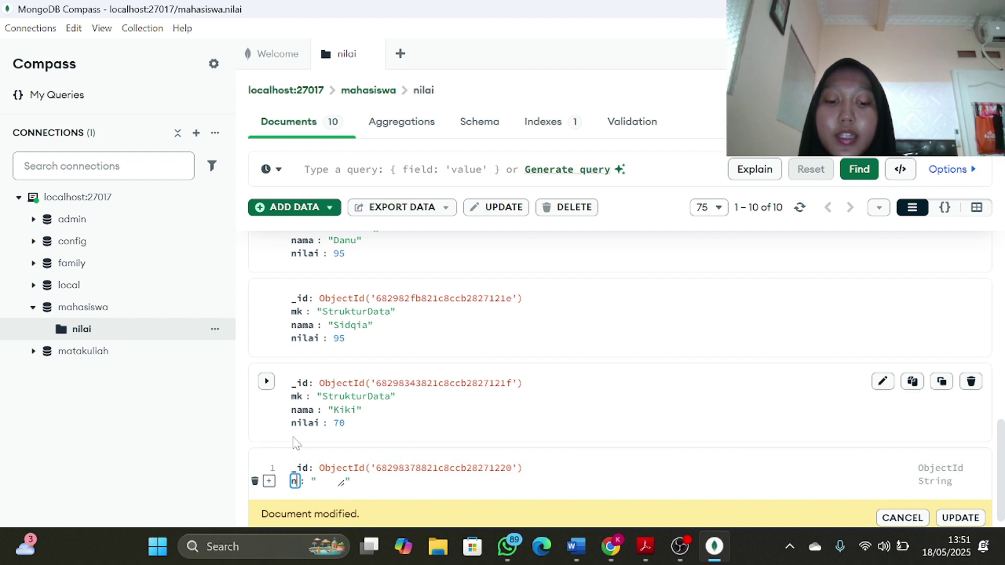
{"action": "type", "text": "ama"}
{"action": "key", "text": "Tab"}
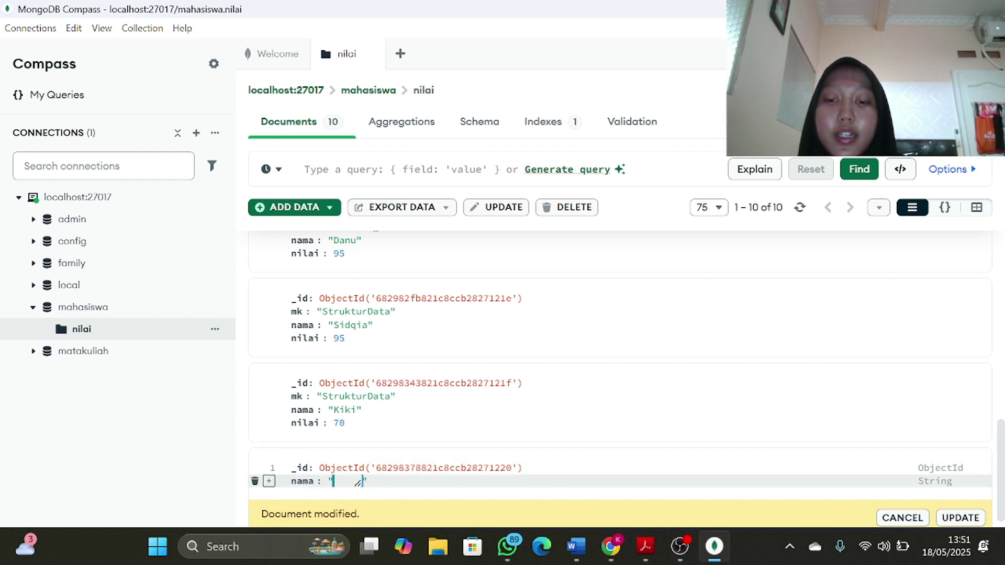
{"action": "type", "text": "Maira"}
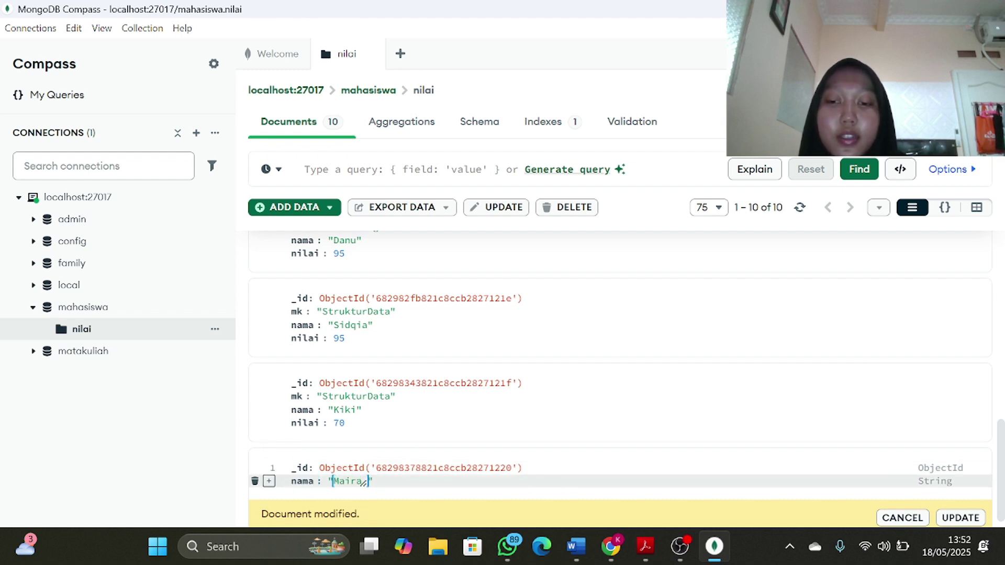
Step: Add a field named mk after nama in the tenth document with the value CitraDigital
{"action": "left_click", "coordinate": [269, 481]}
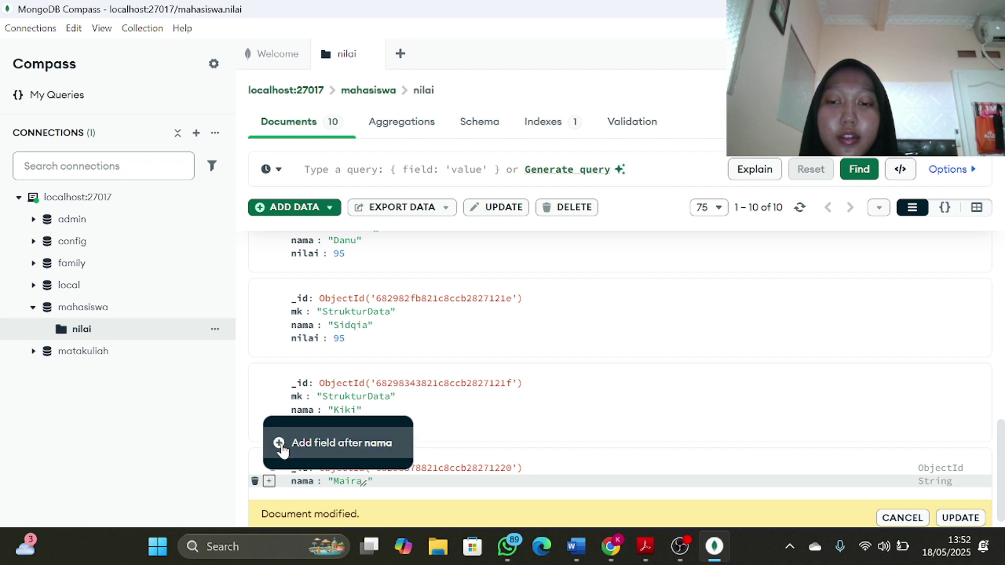
{"action": "left_click", "coordinate": [281, 443]}
{"action": "type", "text": "mk"}
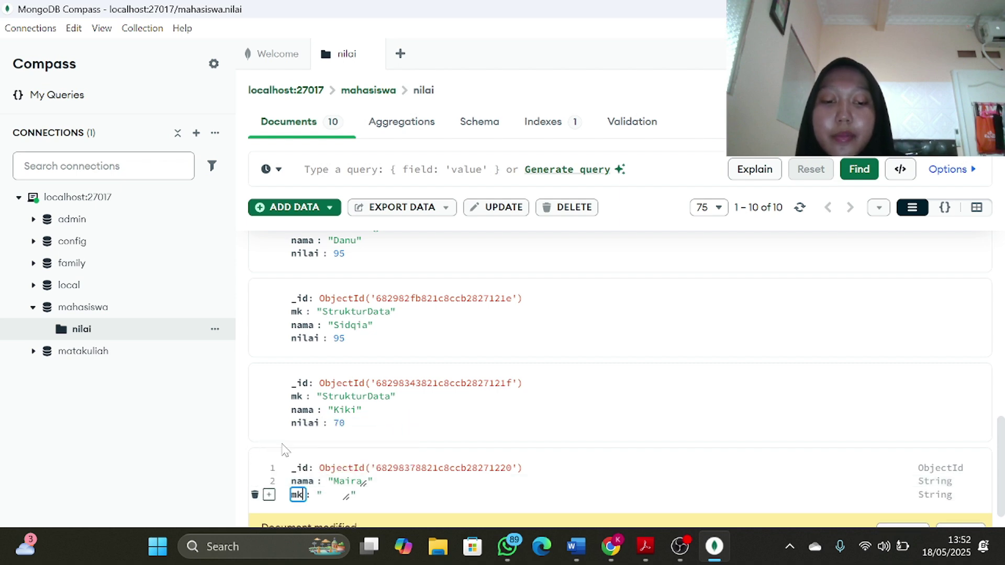
{"action": "left_click", "coordinate": [320, 494]}
{"action": "mouse_move", "coordinate": [646, 547]}
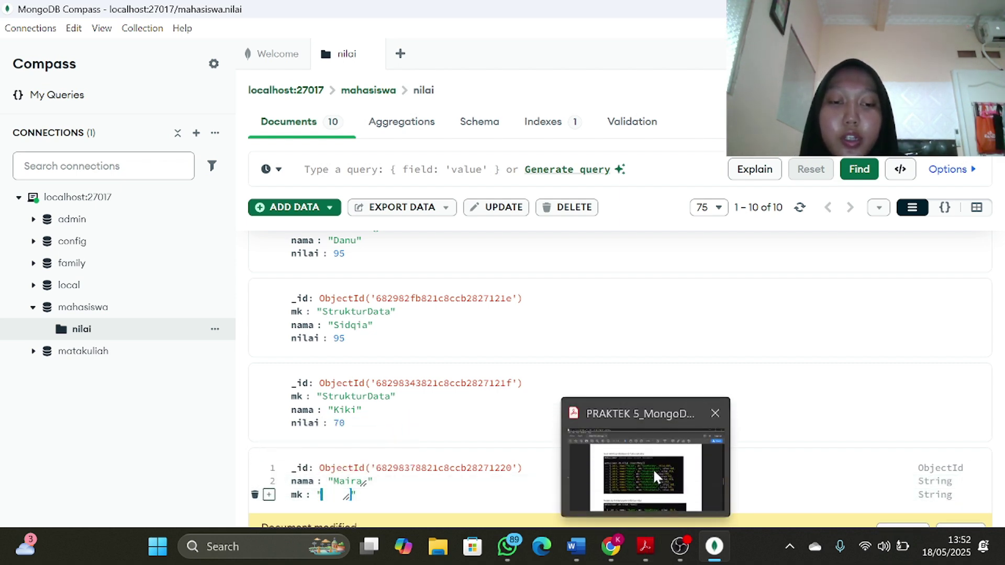
{"action": "mouse_move", "coordinate": [654, 471]}
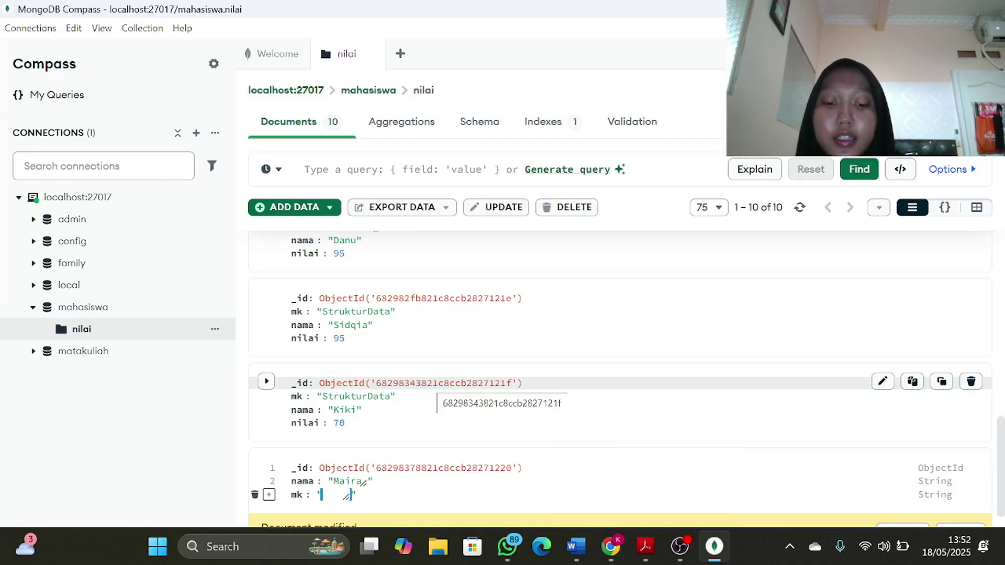
{"action": "type", "text": "CitraG"}
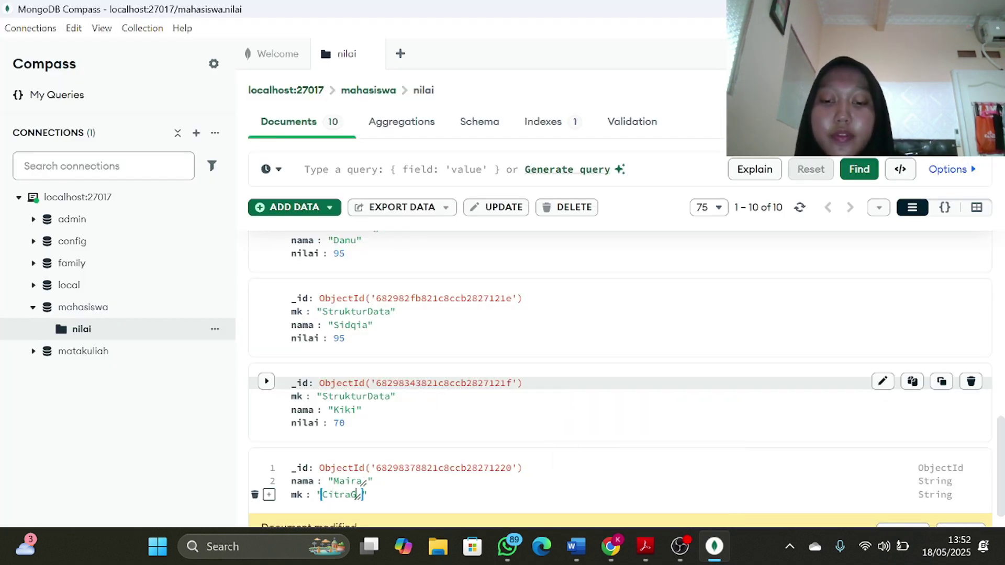
{"action": "key", "text": "BackSpace"}
{"action": "type", "text": "Dig"}
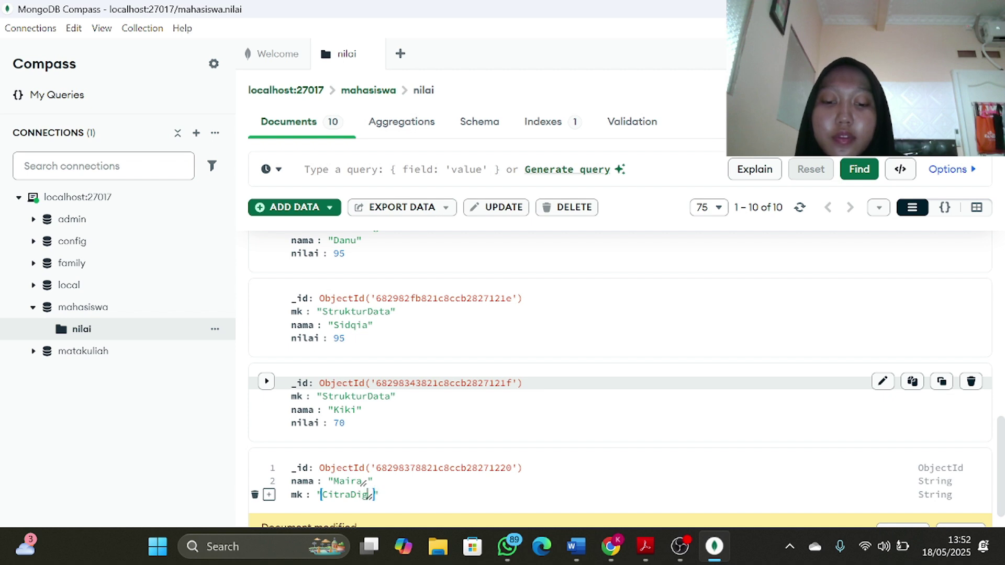
{"action": "type", "text": "ital"}
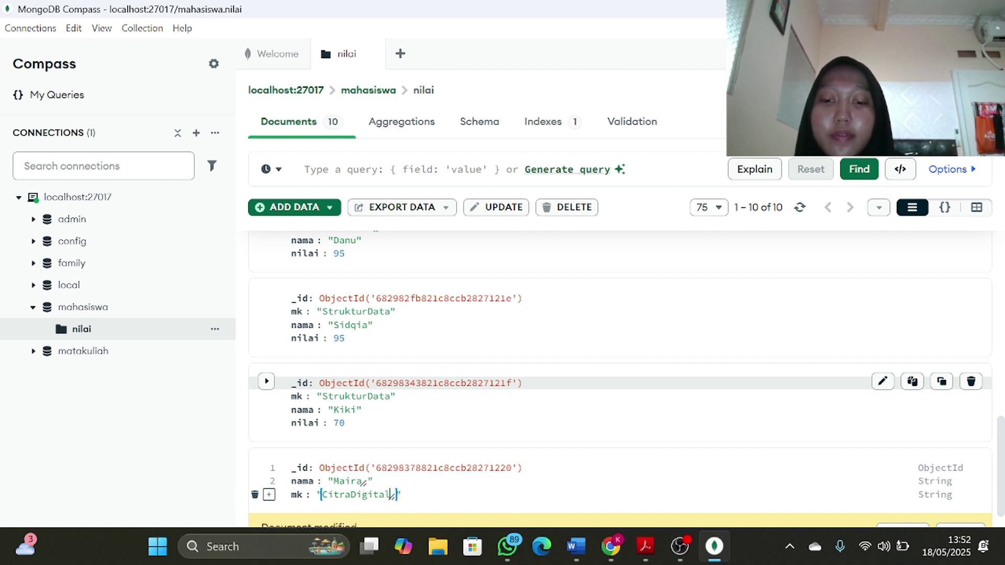
Step: Add a nilai field after mk in the tenth document with value 80 and data type Int32, and save the document
{"action": "left_click", "coordinate": [269, 495]}
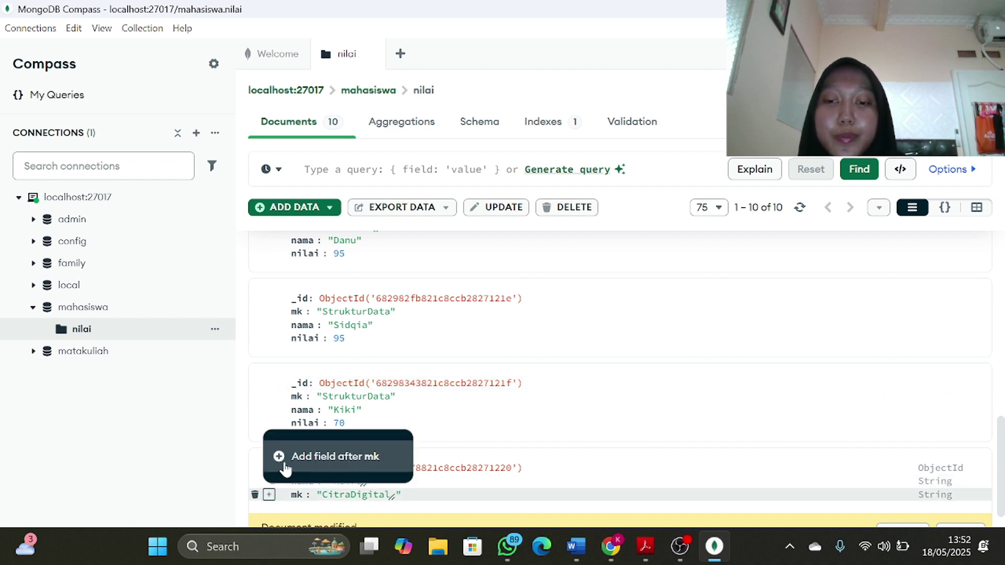
{"action": "left_click", "coordinate": [285, 467]}
{"action": "type", "text": "nilai"}
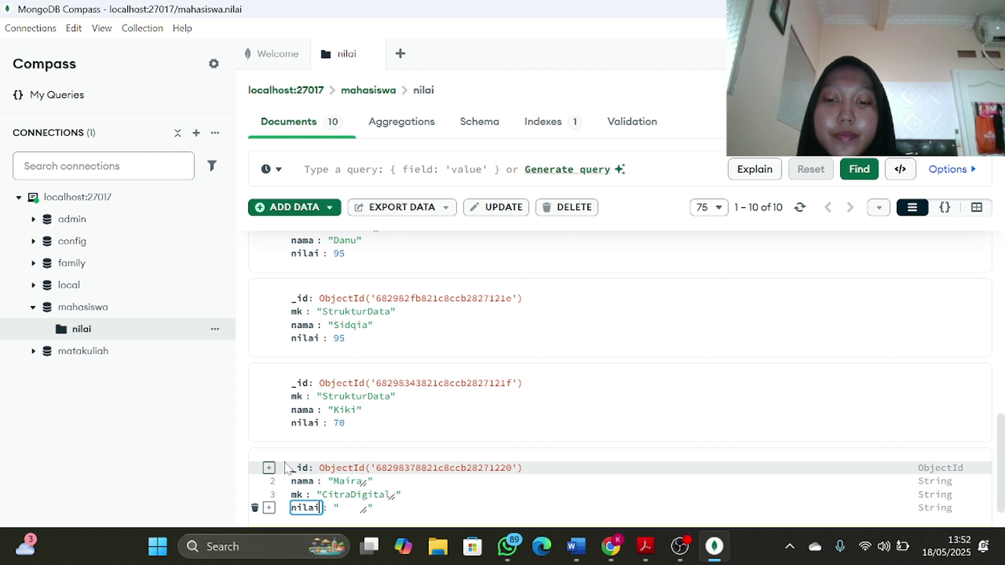
{"action": "key", "text": "Tab"}
{"action": "type", "text": "80"}
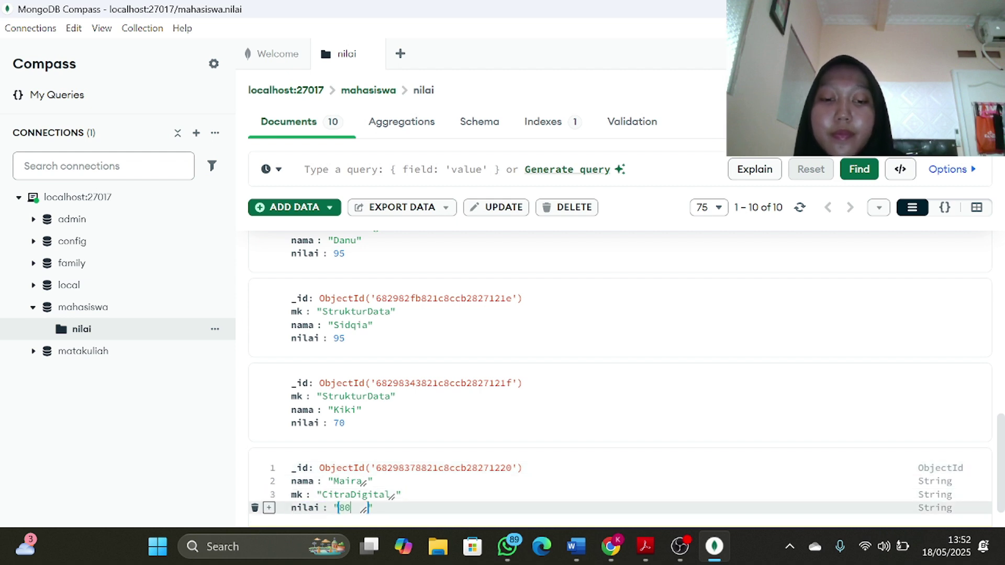
{"action": "left_click", "coordinate": [982, 509]}
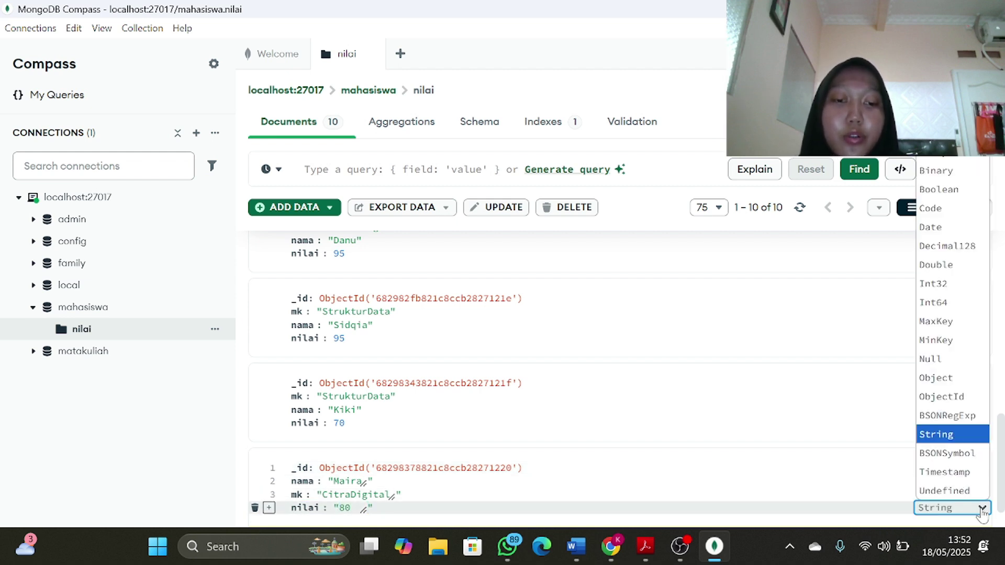
{"action": "left_click", "coordinate": [946, 285]}
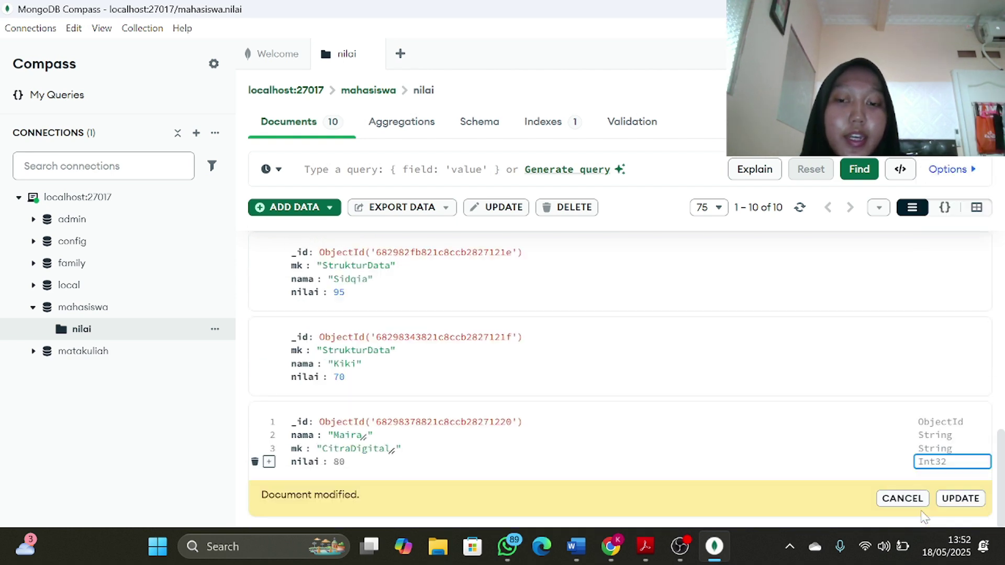
{"action": "left_click", "coordinate": [961, 498]}
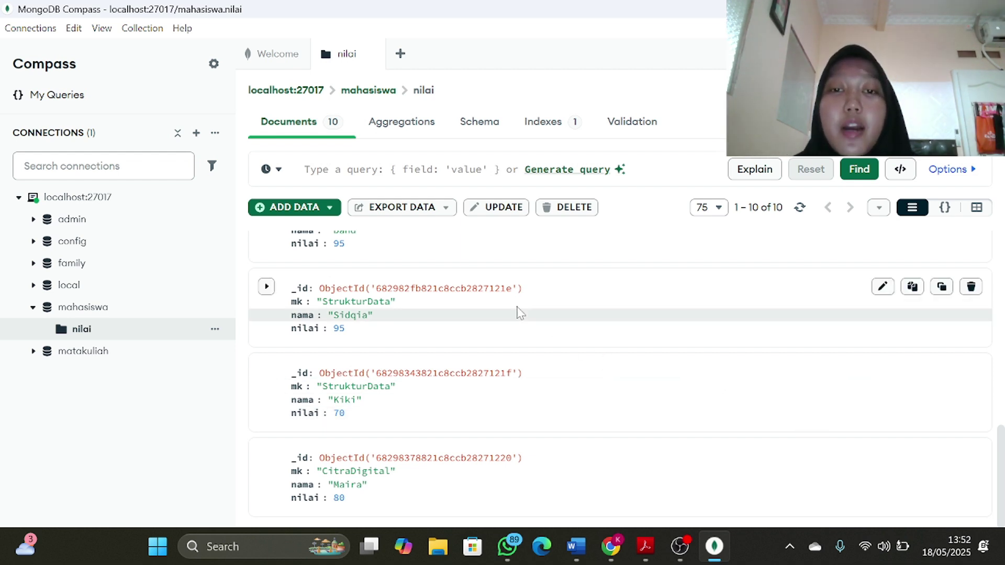
Step: Review the nilai collection's options for adding and exporting data and its bulk update form, without applying any of them
{"action": "left_click", "coordinate": [326, 212]}
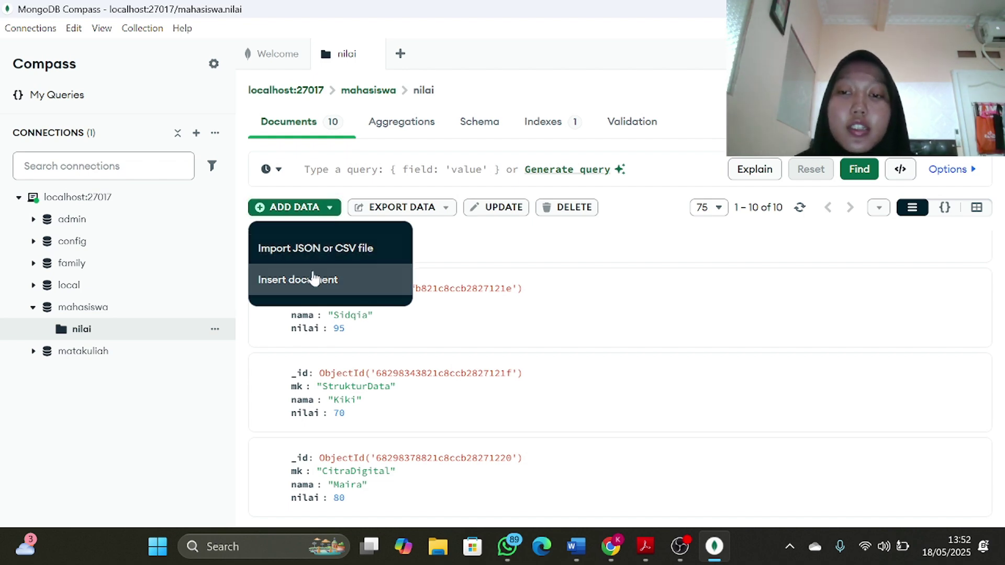
{"action": "left_click", "coordinate": [431, 215]}
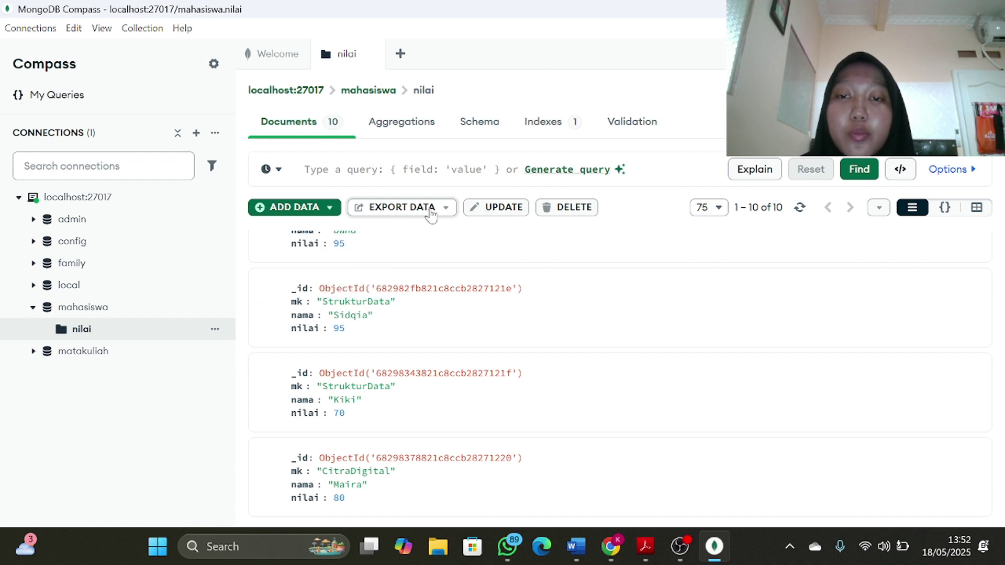
{"action": "left_click", "coordinate": [431, 214]}
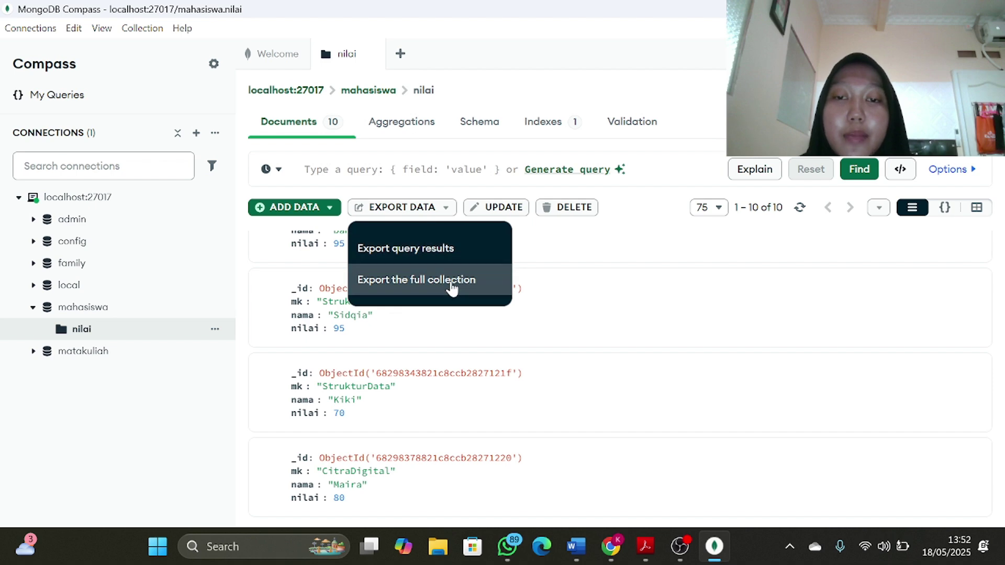
{"action": "left_click", "coordinate": [624, 223]}
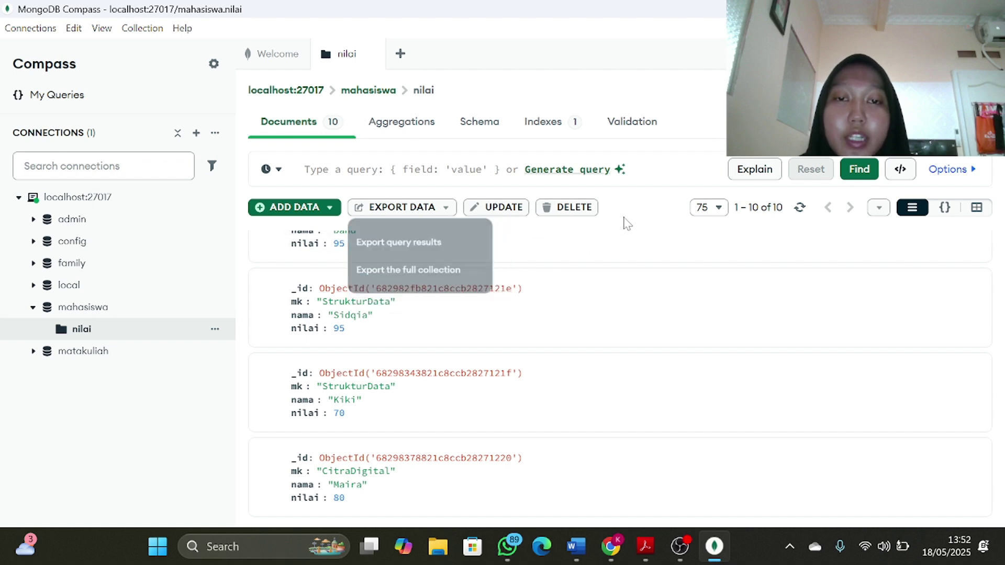
{"action": "left_click", "coordinate": [490, 219]}
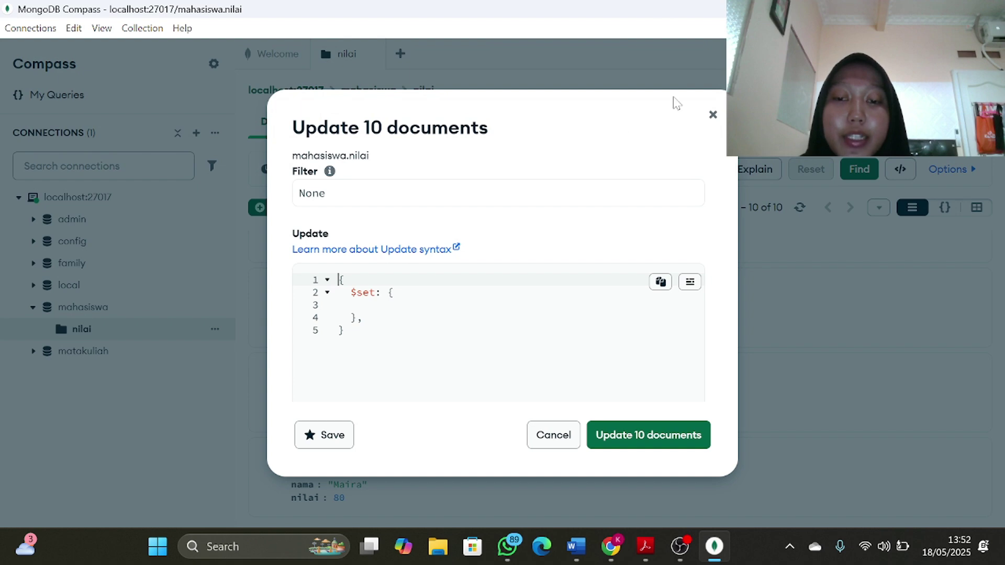
{"action": "left_click", "coordinate": [713, 115]}
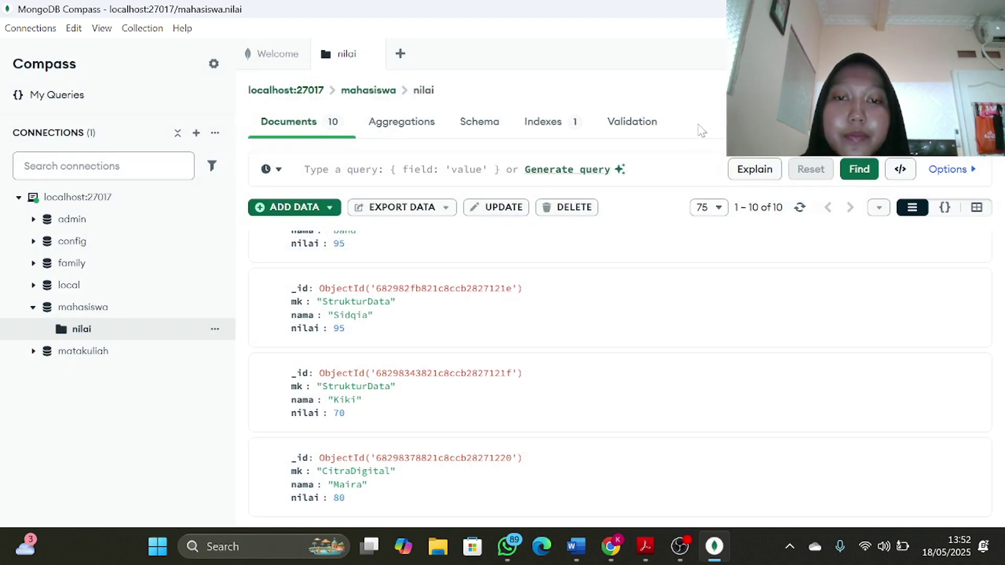
Step: Examine the sample preview for bulk-deleting the nilai collection's documents, and cancel the deletion
{"action": "left_click", "coordinate": [570, 209]}
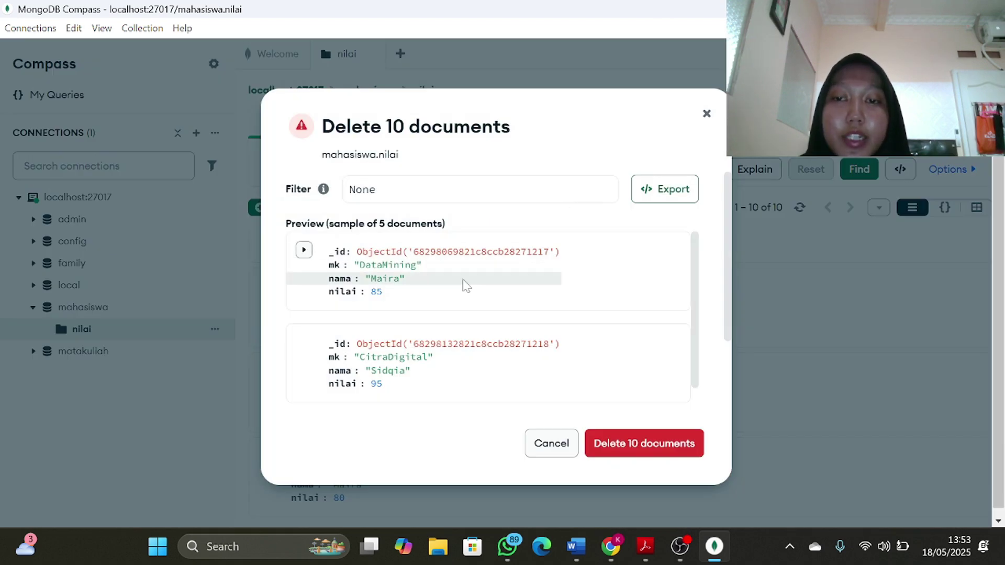
{"action": "scroll", "coordinate": [463, 282], "scroll_direction": "down", "scroll_amount": 5}
{"action": "scroll", "coordinate": [450, 282], "scroll_direction": "up", "scroll_amount": 5}
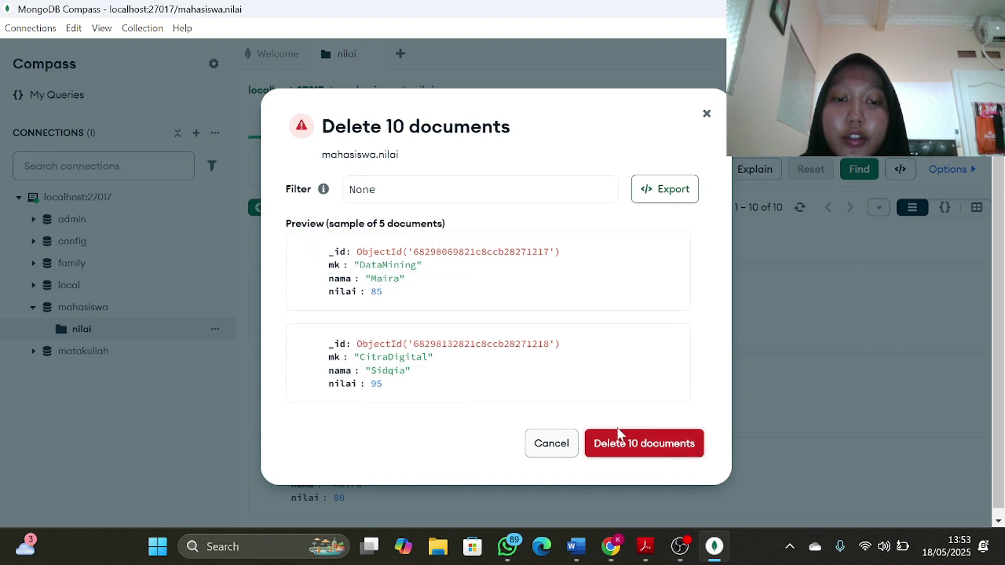
{"action": "scroll", "coordinate": [487, 325], "scroll_direction": "down", "scroll_amount": 5}
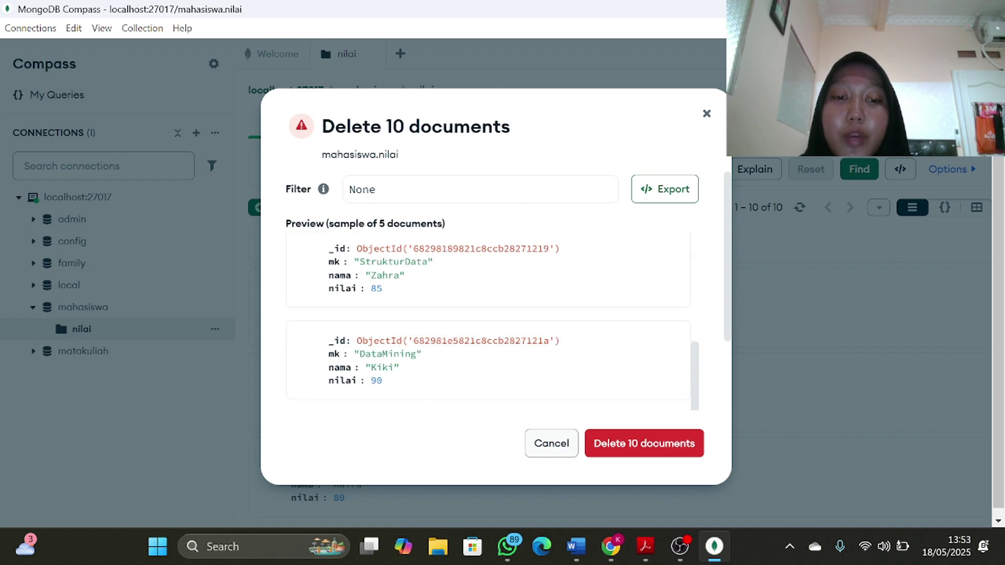
{"action": "scroll", "coordinate": [314, 341], "scroll_direction": "up", "scroll_amount": 3}
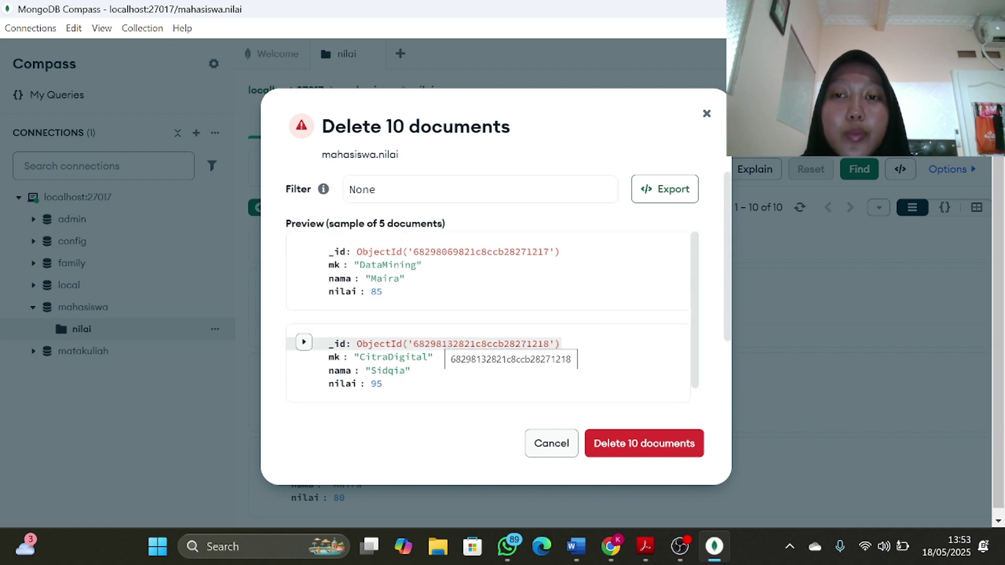
{"action": "scroll", "coordinate": [309, 243], "scroll_direction": "down", "scroll_amount": 5}
{"action": "scroll", "coordinate": [366, 335], "scroll_direction": "down", "scroll_amount": 3}
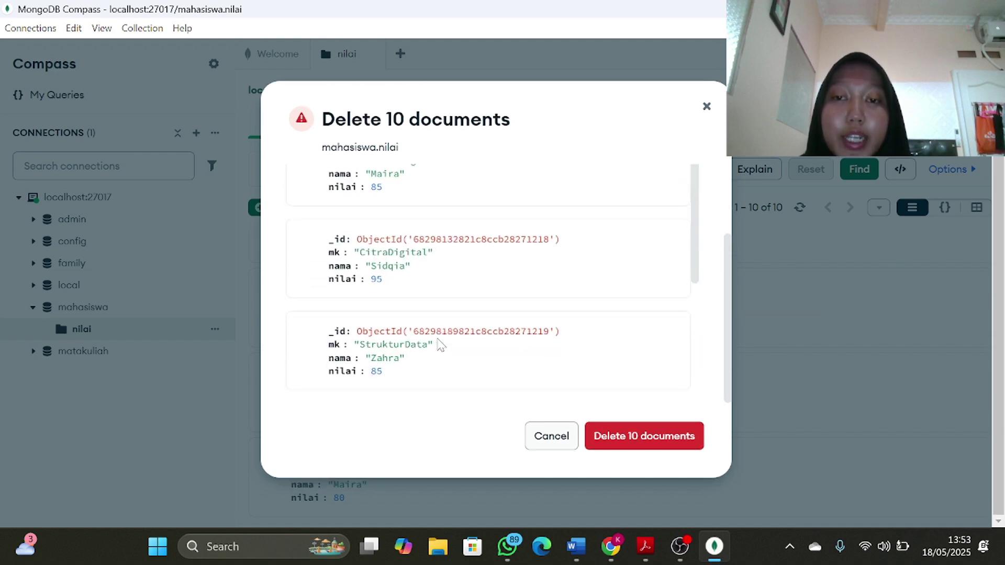
{"action": "left_click", "coordinate": [551, 437]}
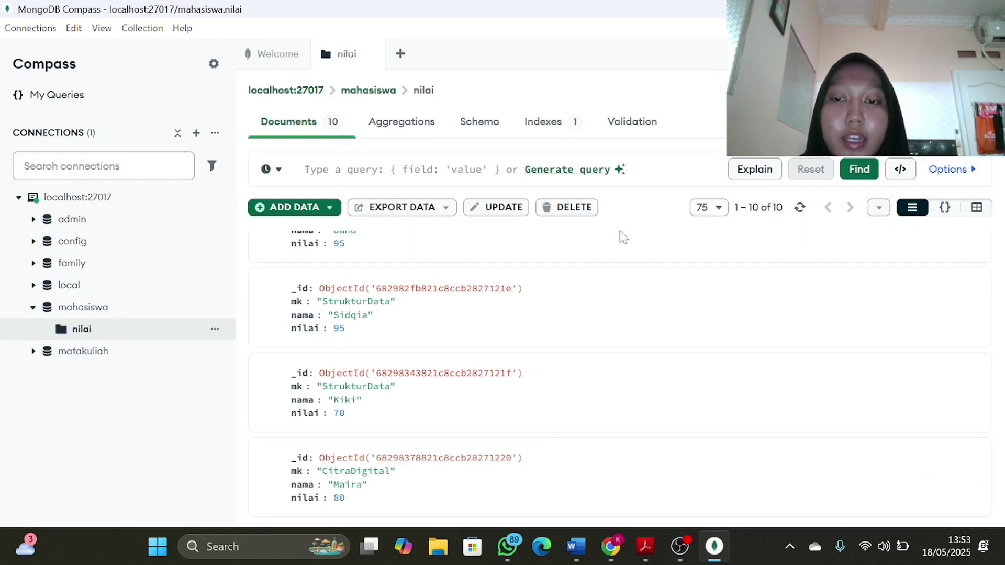
Step: Start inserting a new document into the nilai collection and show it as a field-by-field list instead of JSON
{"action": "left_click", "coordinate": [283, 209]}
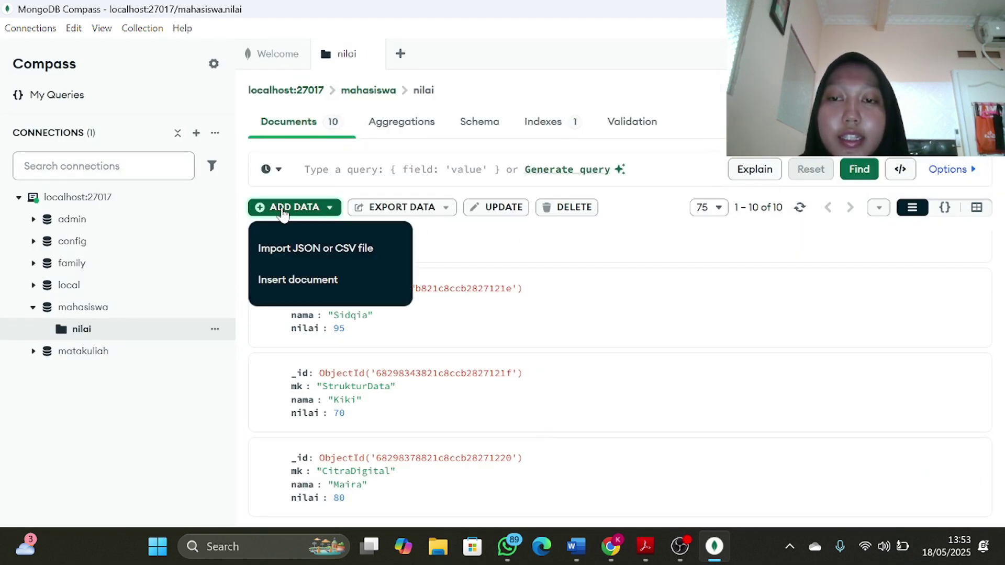
{"action": "left_click", "coordinate": [307, 273]}
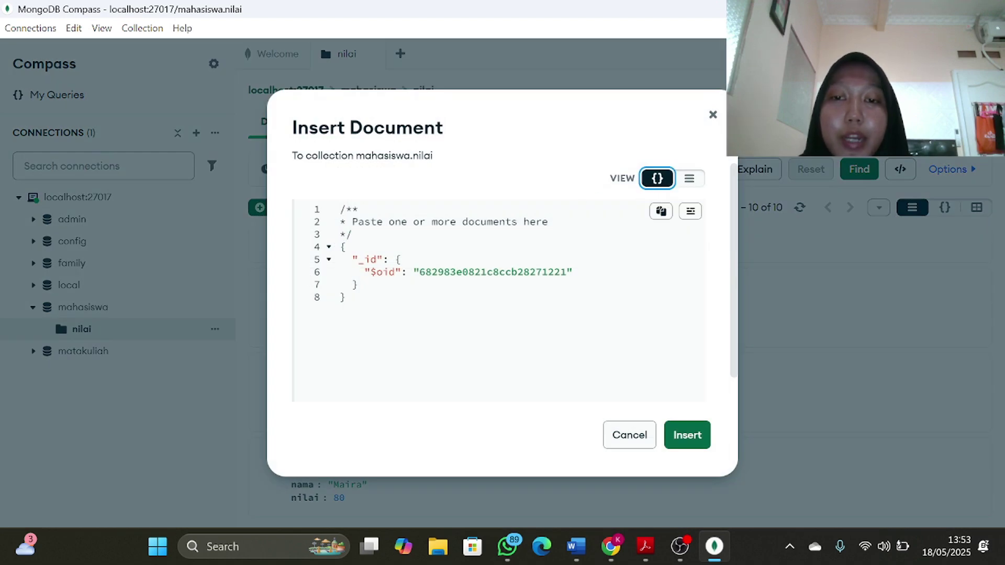
{"action": "left_click", "coordinate": [347, 297]}
{"action": "key", "text": "ctrl+a"}
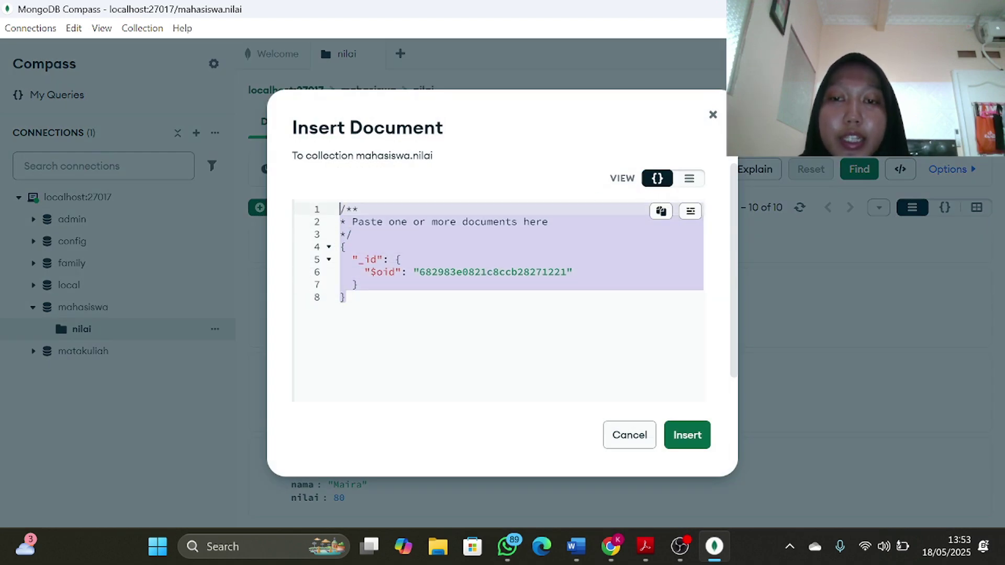
{"action": "left_click", "coordinate": [689, 179]}
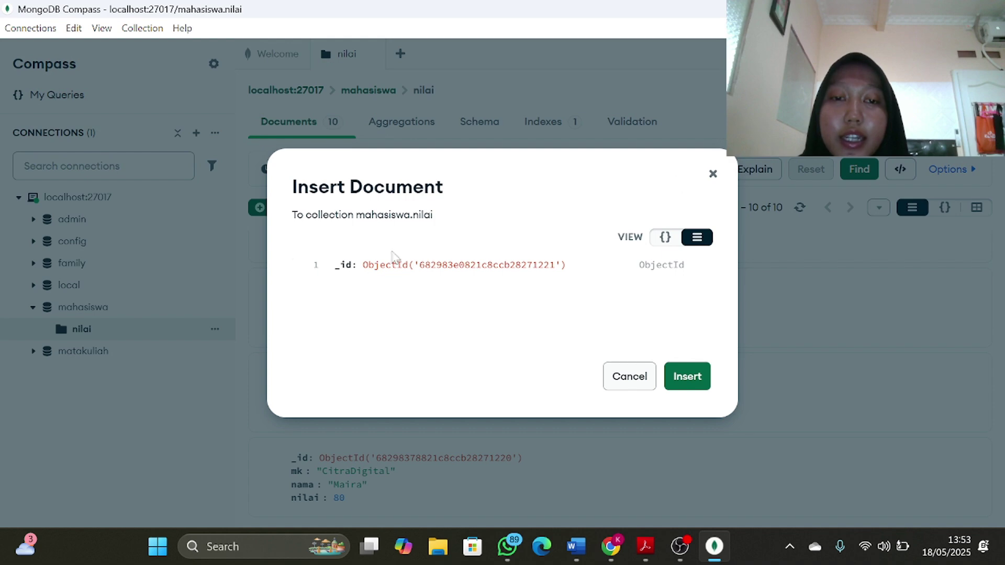
Step: Try a nama field holding a student's name after _id in the new document, and remove that field again
{"action": "left_click", "coordinate": [312, 265]}
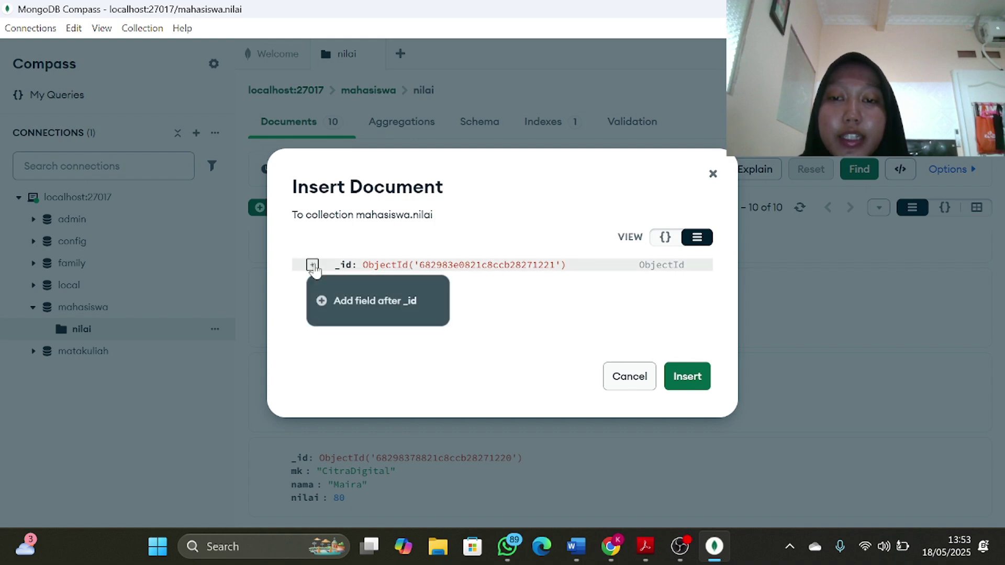
{"action": "left_click", "coordinate": [354, 308]}
{"action": "type", "text": "nama"}
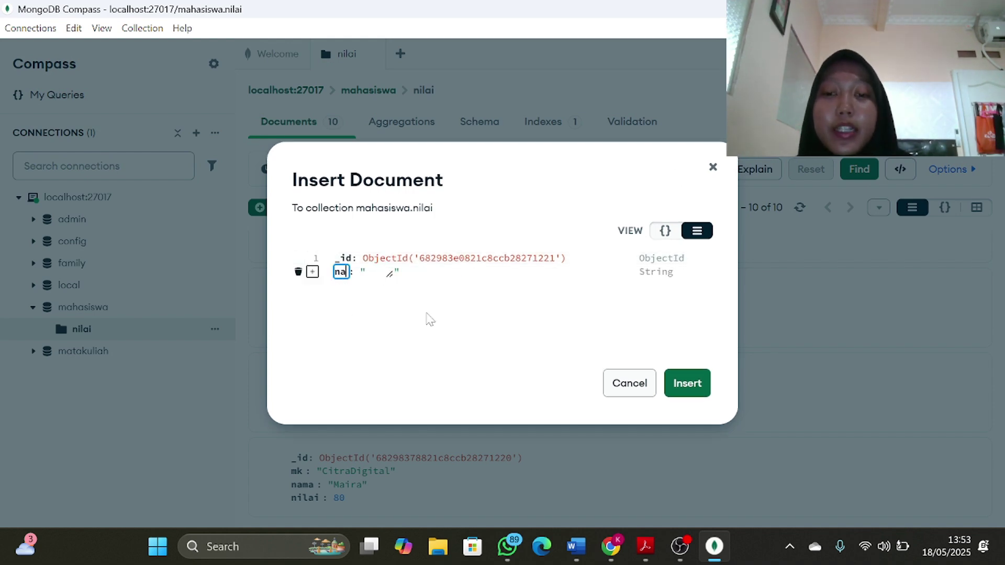
{"action": "left_click", "coordinate": [401, 273]}
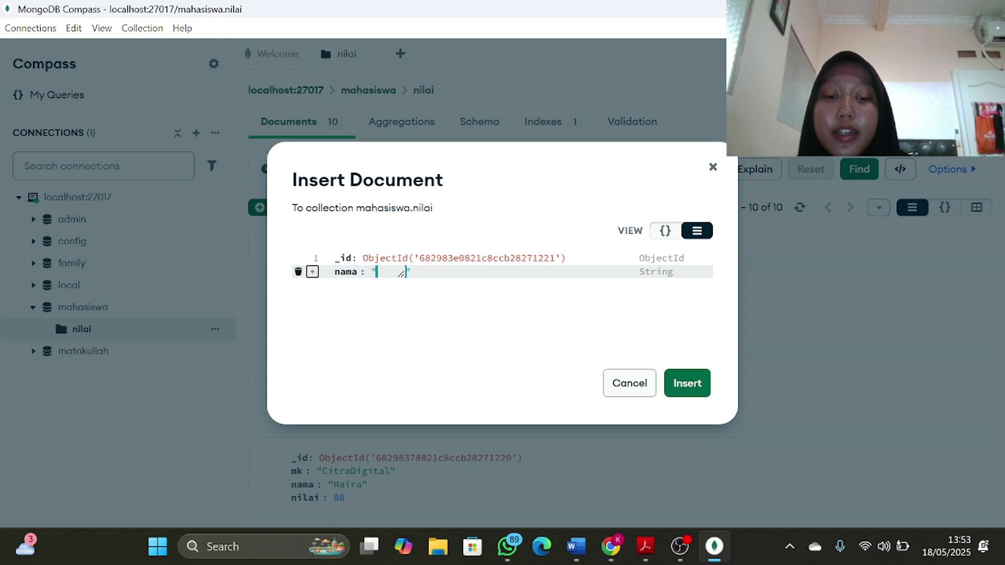
{"action": "type", "text": "Maira"}
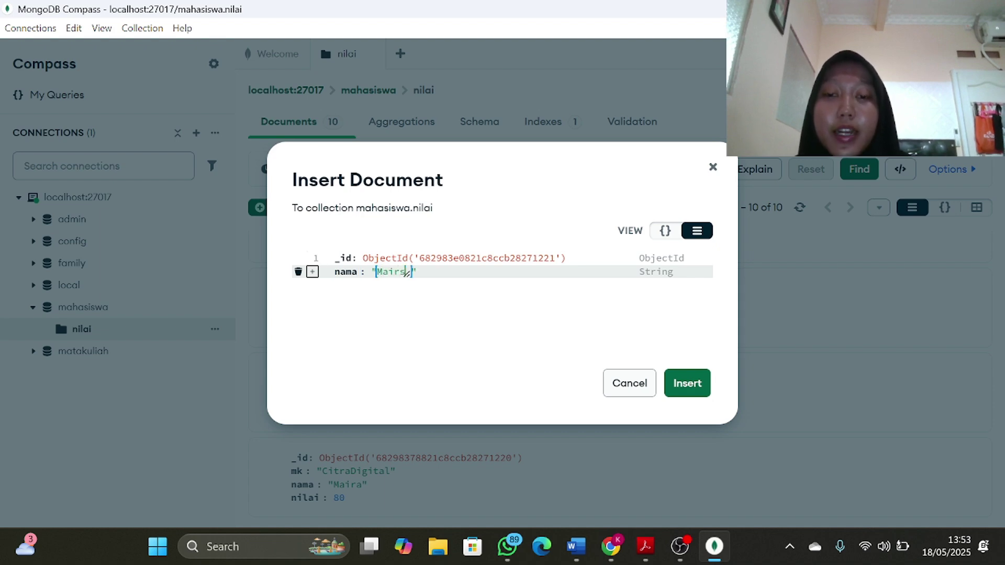
{"action": "key", "text": "BackSpace"}
{"action": "type", "text": "a"}
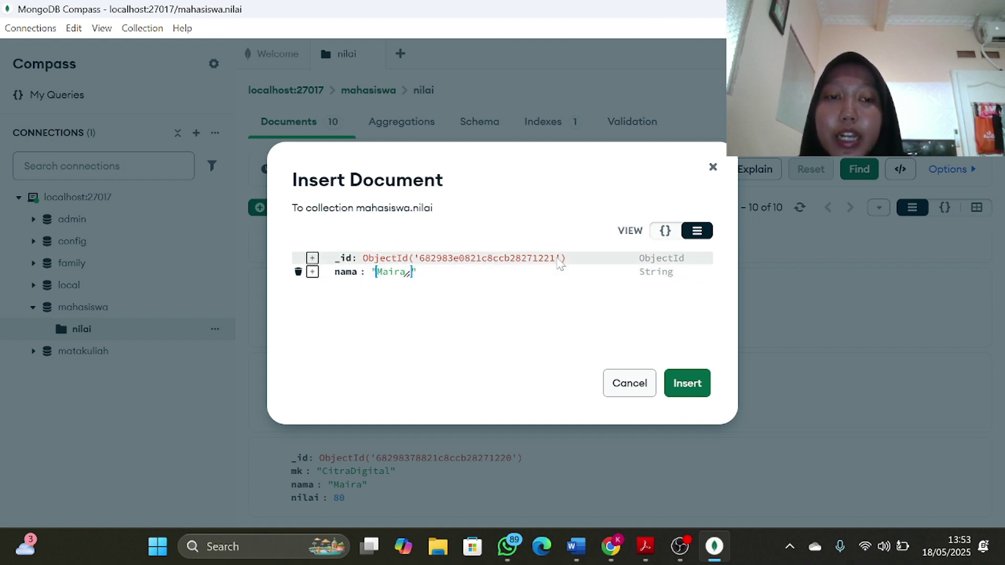
{"action": "left_click", "coordinate": [298, 272]}
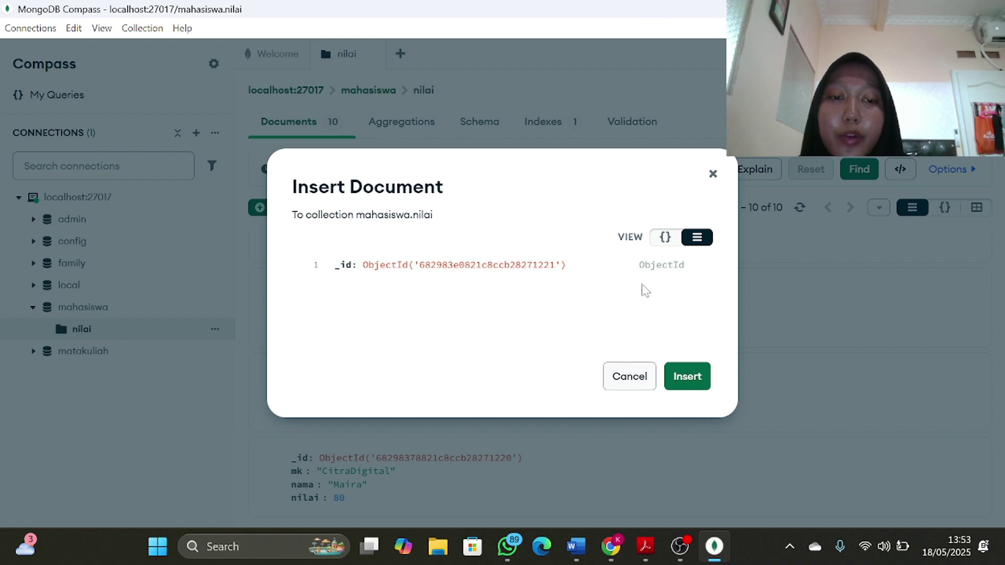
Step: Discard the unfinished new document and review the nilai collection's aggregations, schema, indexes and validation views without changing anything
{"action": "left_click", "coordinate": [714, 174]}
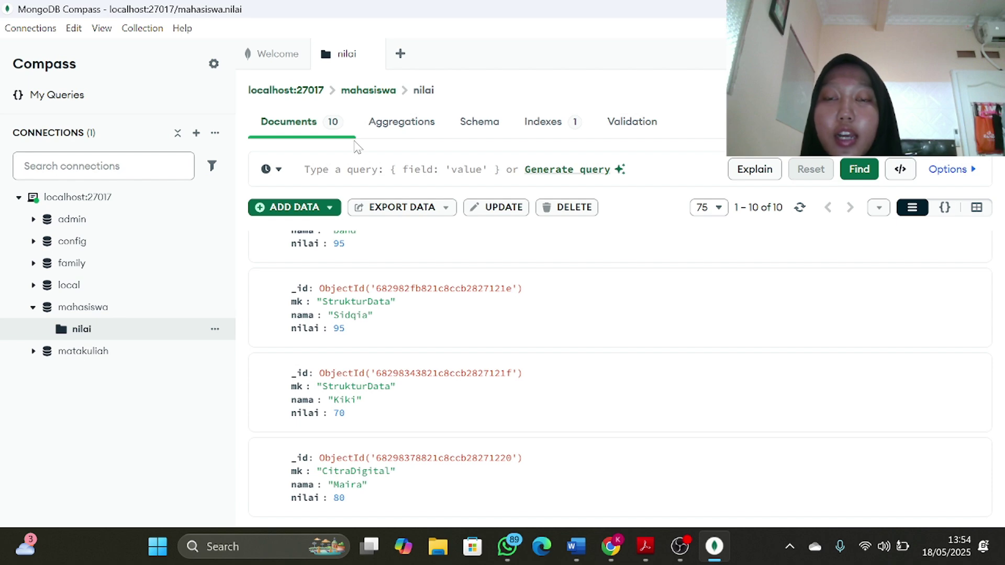
{"action": "left_click", "coordinate": [398, 125]}
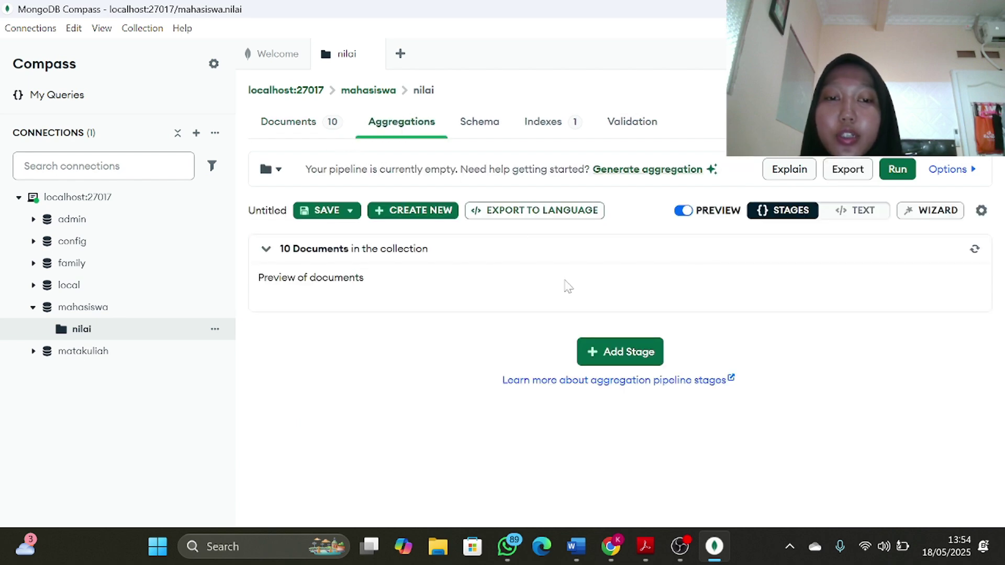
{"action": "left_click", "coordinate": [267, 251]}
{"action": "left_click", "coordinate": [267, 251]}
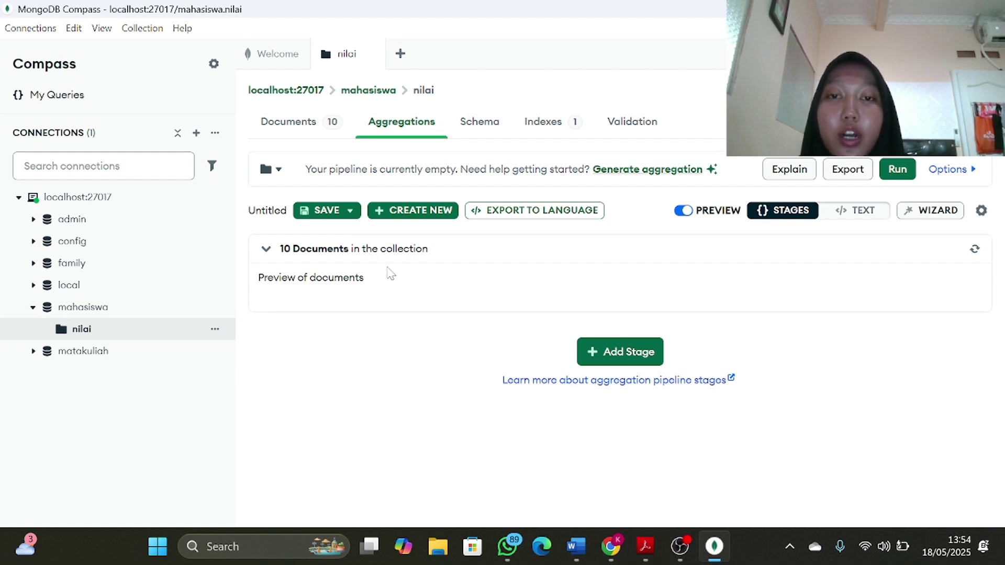
{"action": "left_click", "coordinate": [479, 135]}
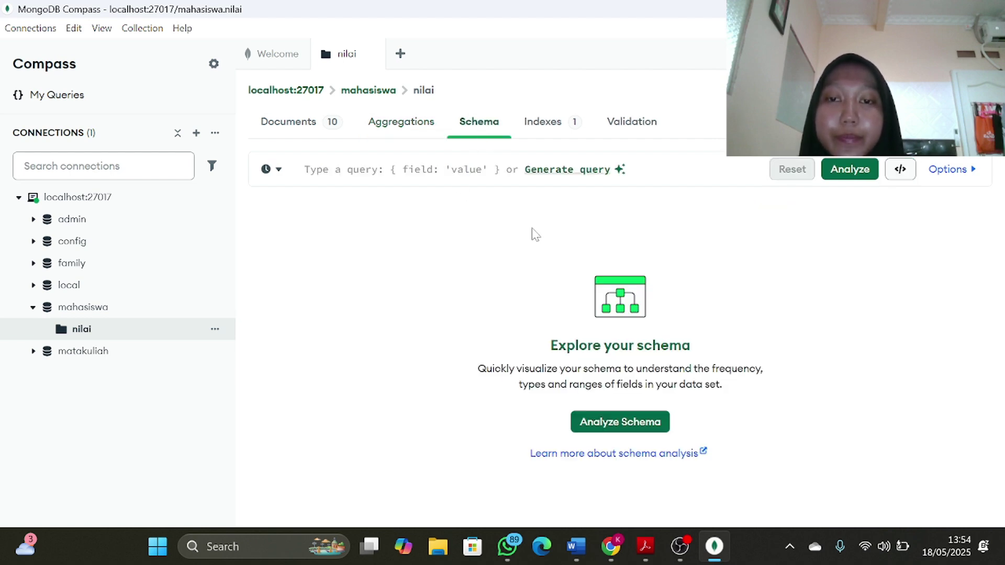
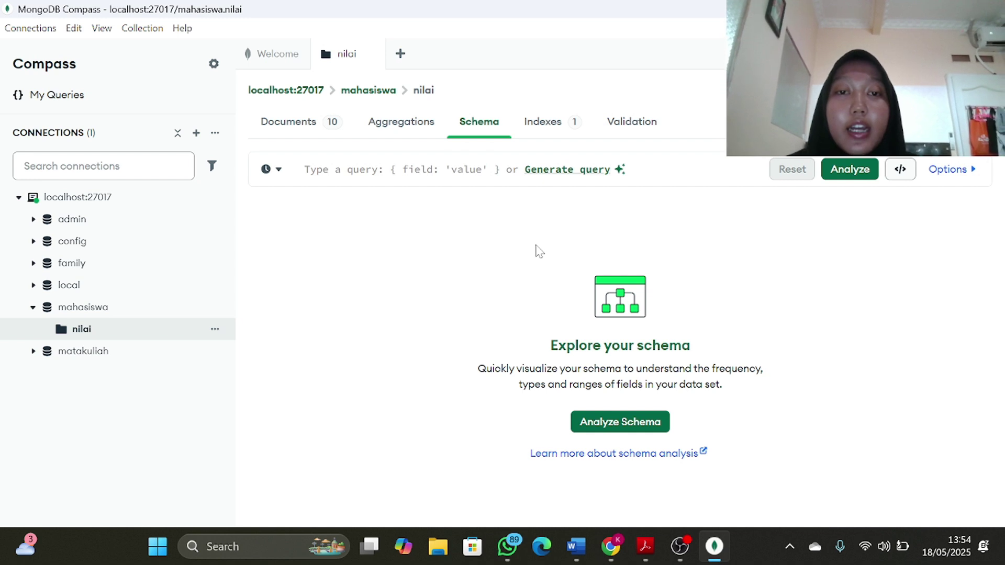
{"action": "left_click", "coordinate": [543, 124]}
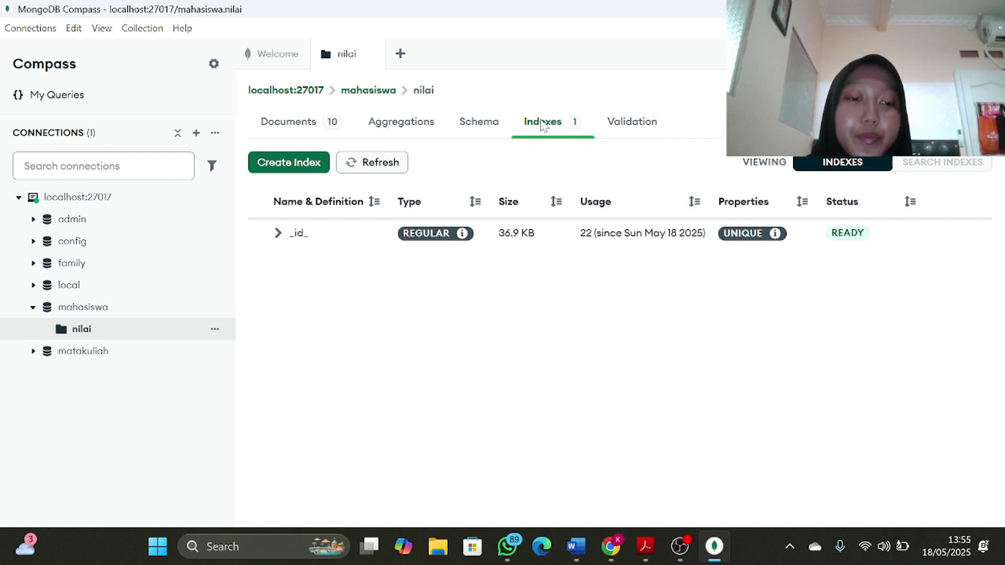
{"action": "left_click", "coordinate": [652, 127]}
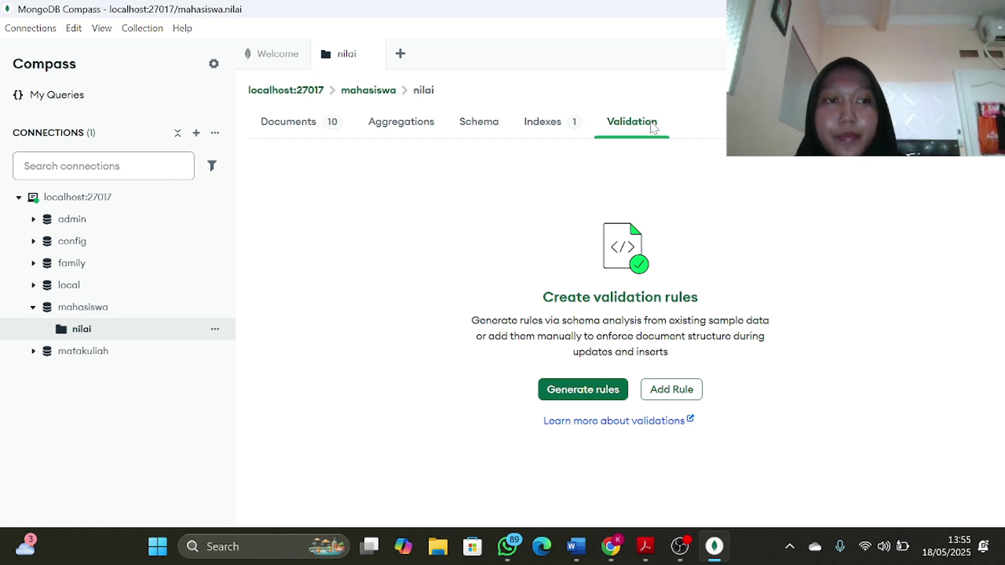
Step: Go back to the first documents of the nilai collection and check the practice PDF's insertMany listing for comparison
{"action": "left_click", "coordinate": [273, 123]}
{"action": "scroll", "coordinate": [527, 325], "scroll_direction": "up", "scroll_amount": 10}
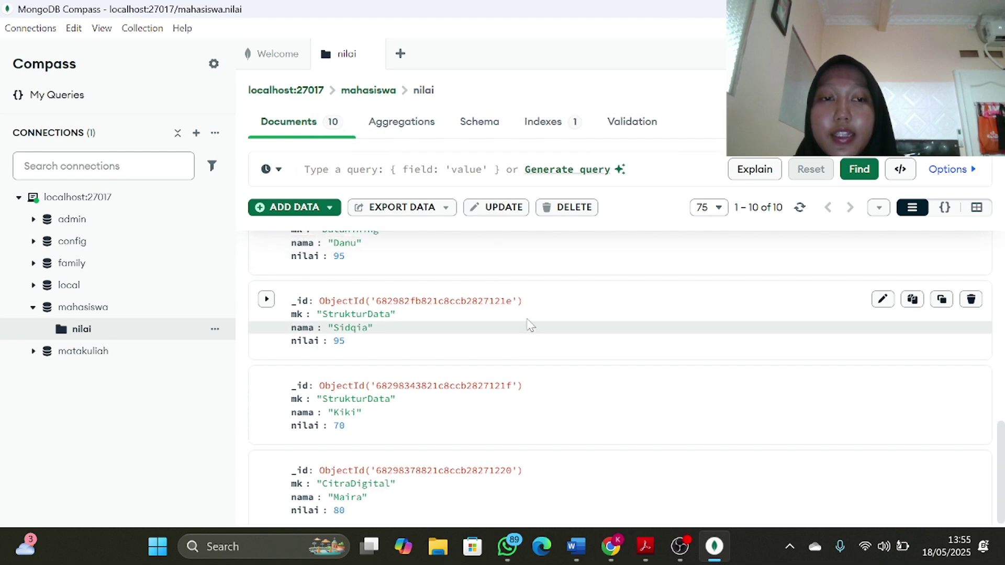
{"action": "left_click", "coordinate": [645, 547]}
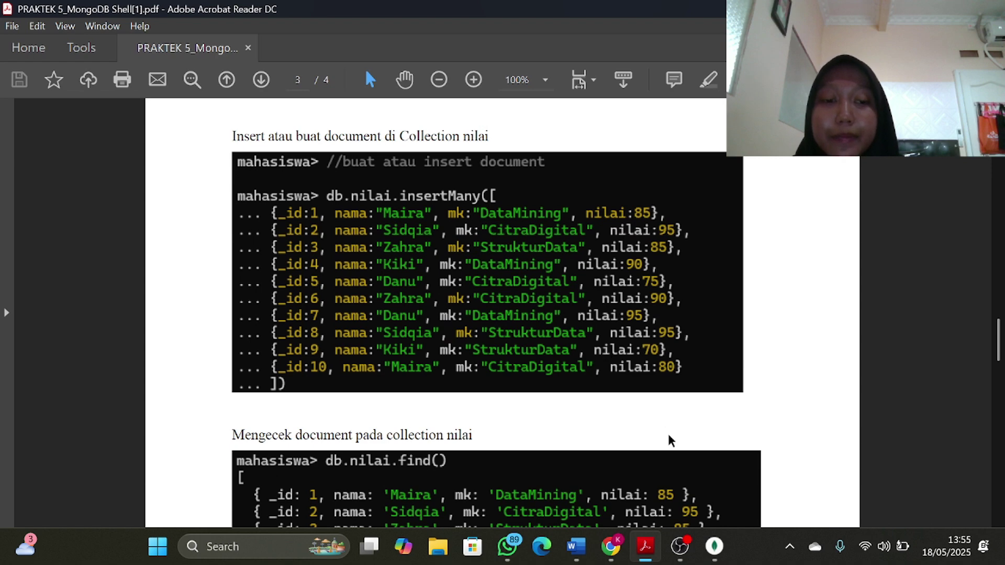
{"action": "left_click", "coordinate": [715, 547]}
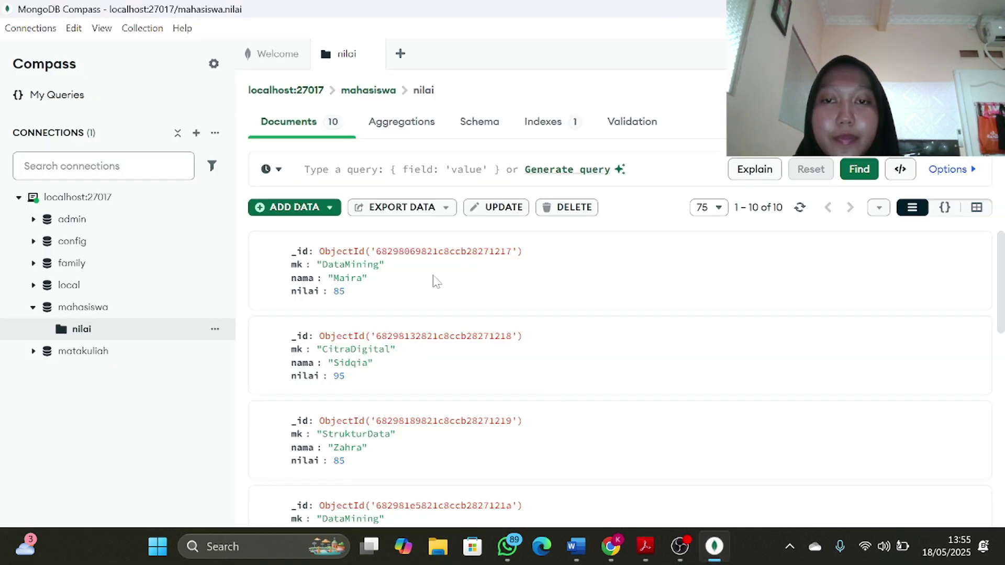
Step: Show the aggregation pipeline builder for the nilai collection
{"action": "left_click", "coordinate": [400, 126]}
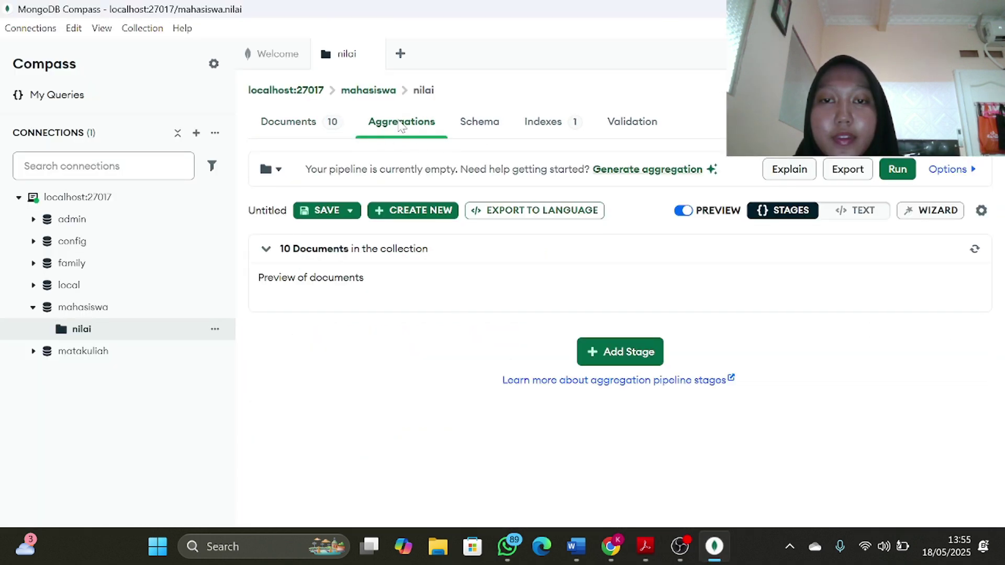